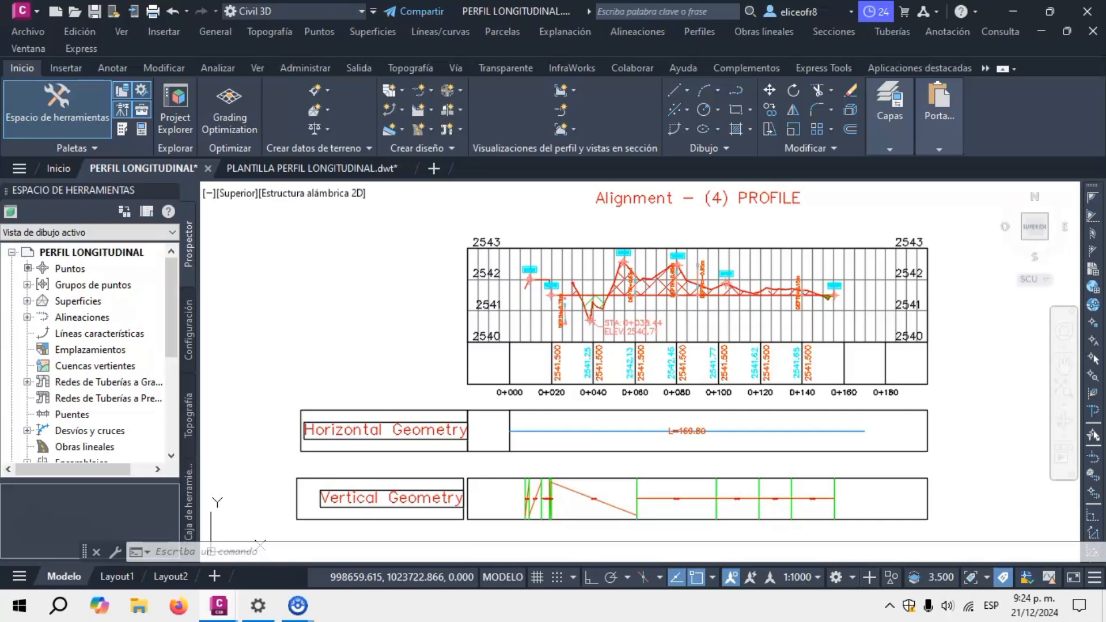
# Step: Examine the two band elevations at station 0+140 and the depth label above them in the profile view
pyautogui.scroll(5, 761, 363)
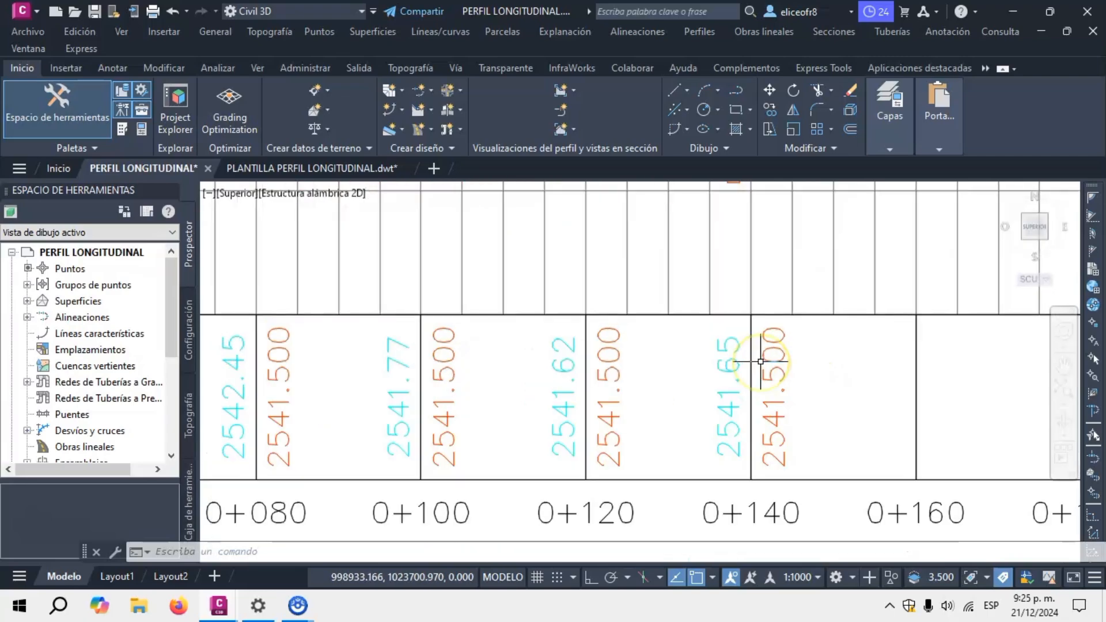
pyautogui.scroll(2, 761, 363)
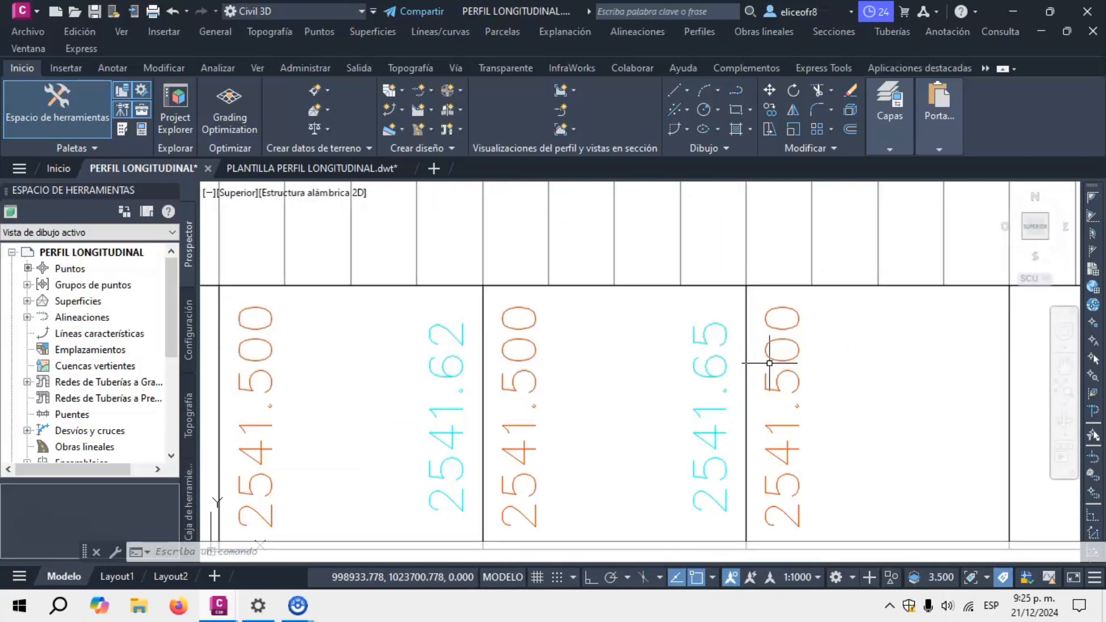
pyautogui.scroll(-5, 770, 363)
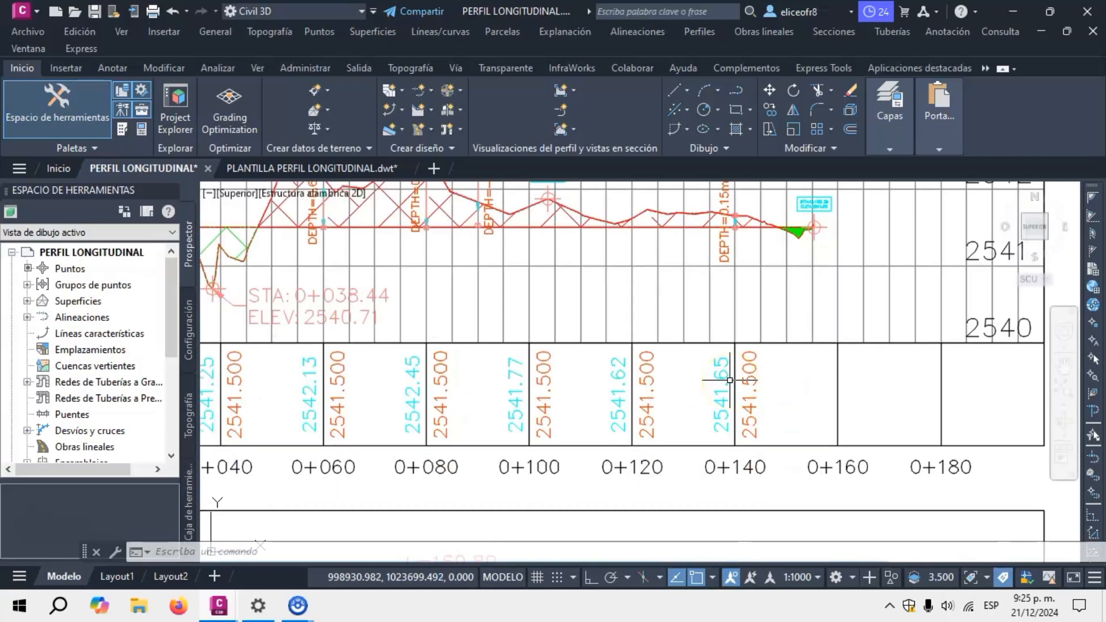
pyautogui.scroll(-4, 730, 380)
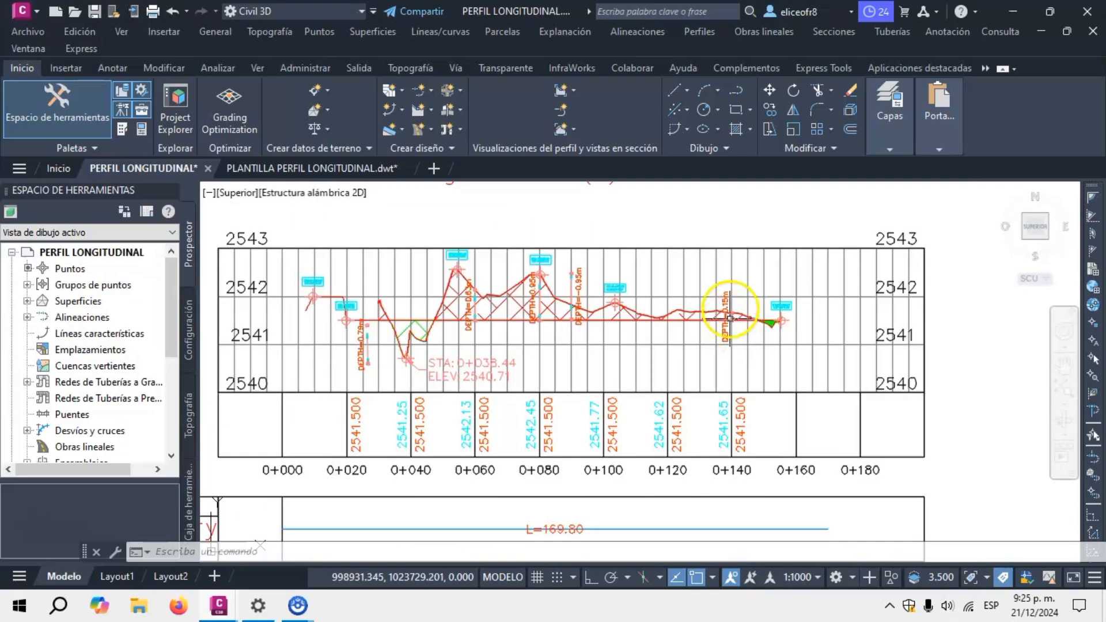
pyautogui.scroll(8, 730, 318)
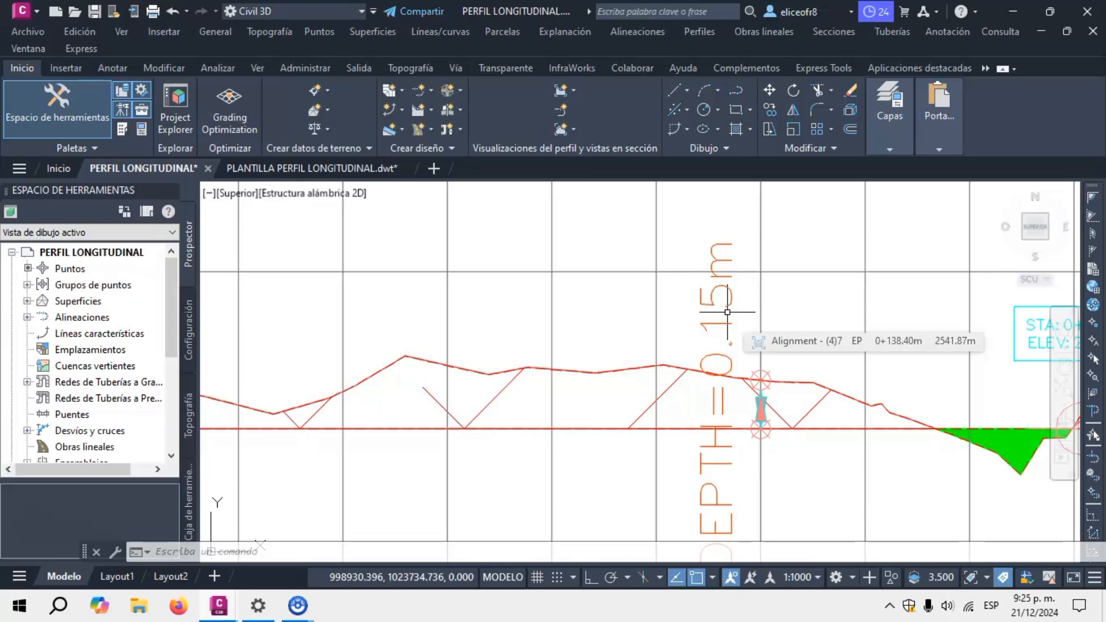
pyautogui.scroll(-2, 729, 308)
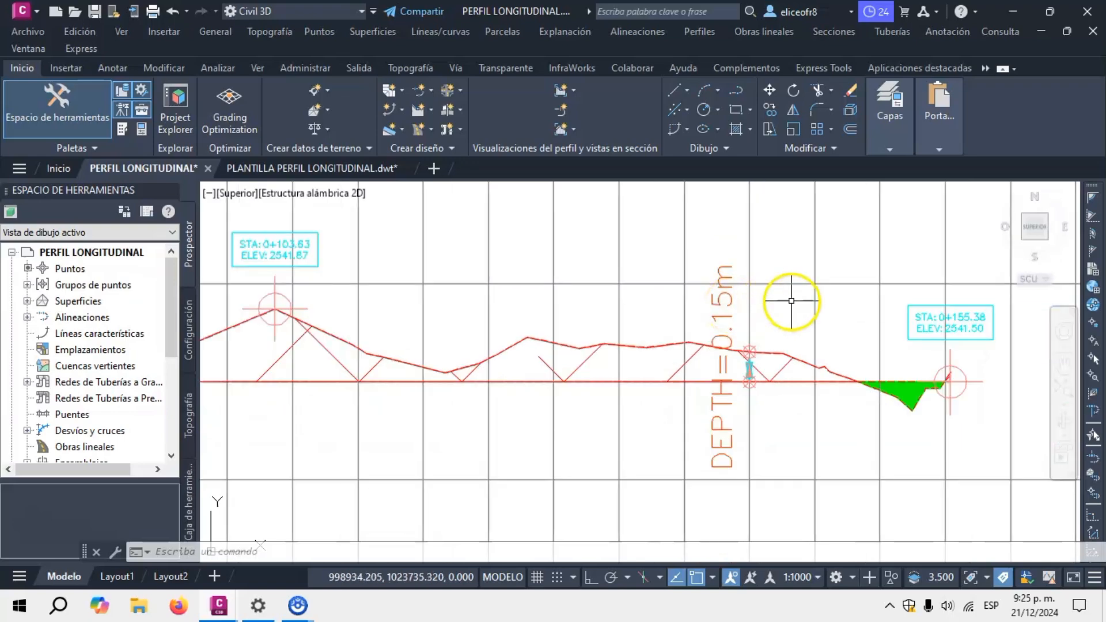
pyautogui.scroll(-3, 801, 300)
pyautogui.scroll(5, 556, 285)
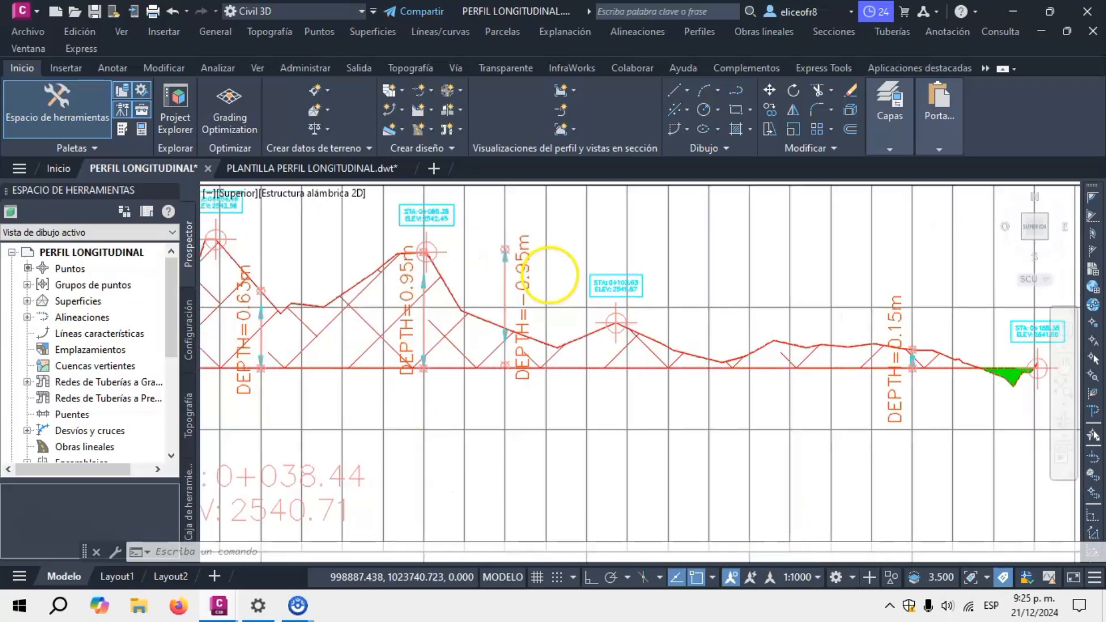
# Step: Examine the station and elevation label on the ground peak just past station 0+100
pyautogui.scroll(3, 675, 282)
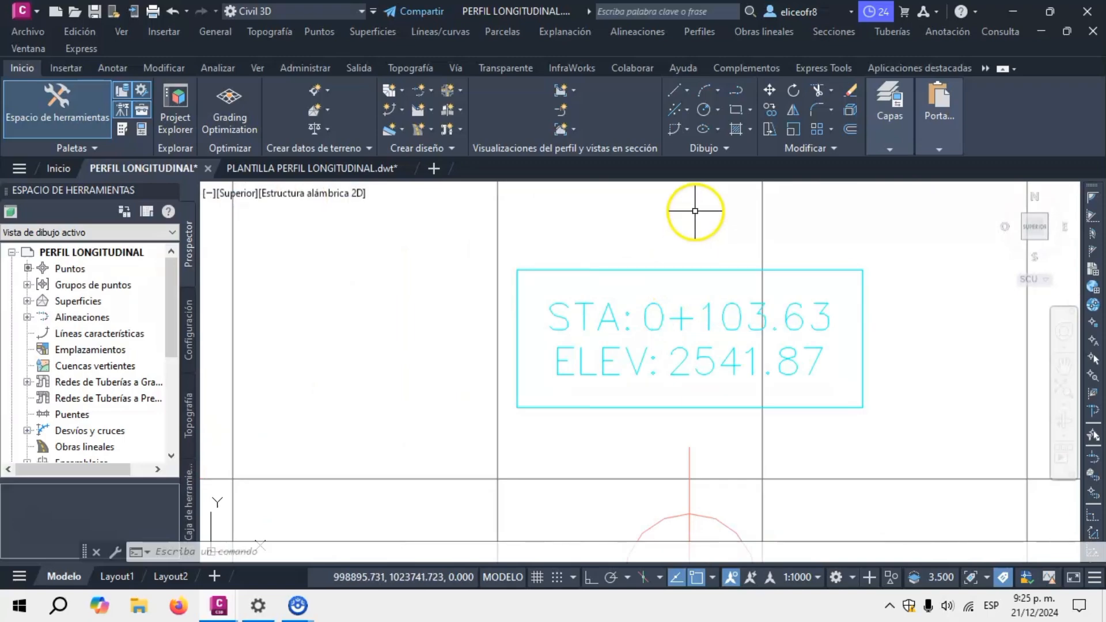
pyautogui.scroll(-4, 720, 275)
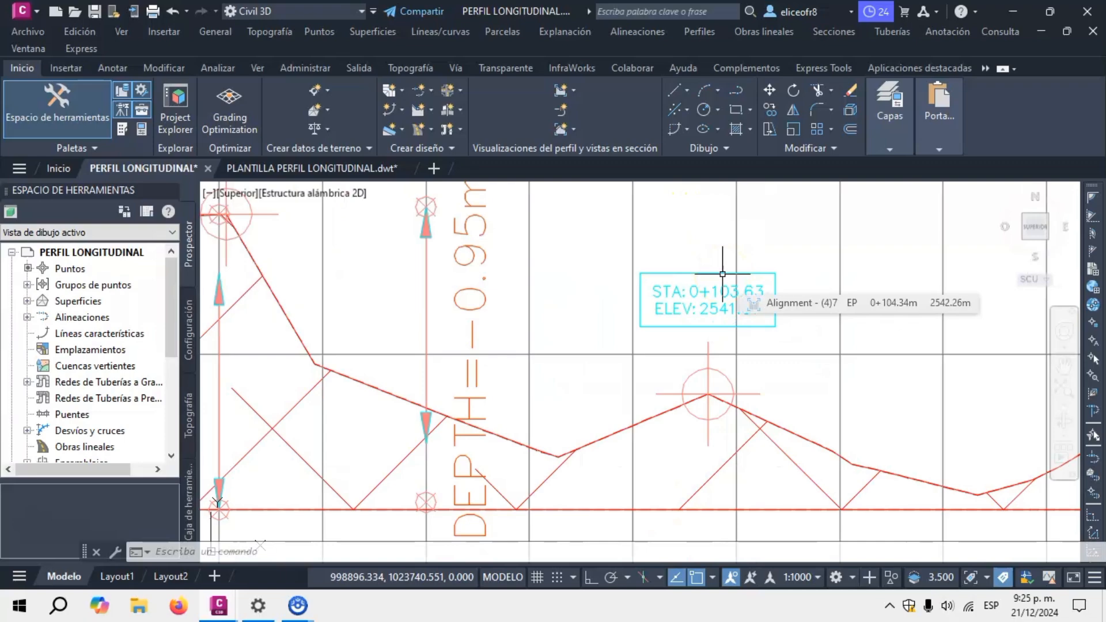
pyautogui.scroll(-2, 723, 275)
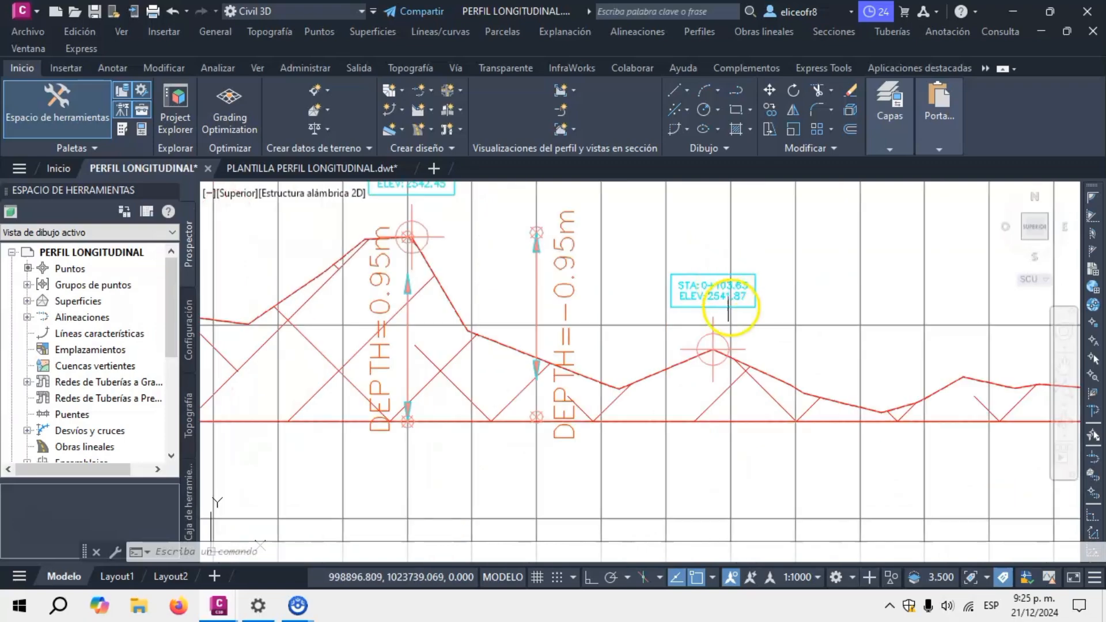
pyautogui.scroll(-1, 722, 275)
pyautogui.scroll(-1, 717, 285)
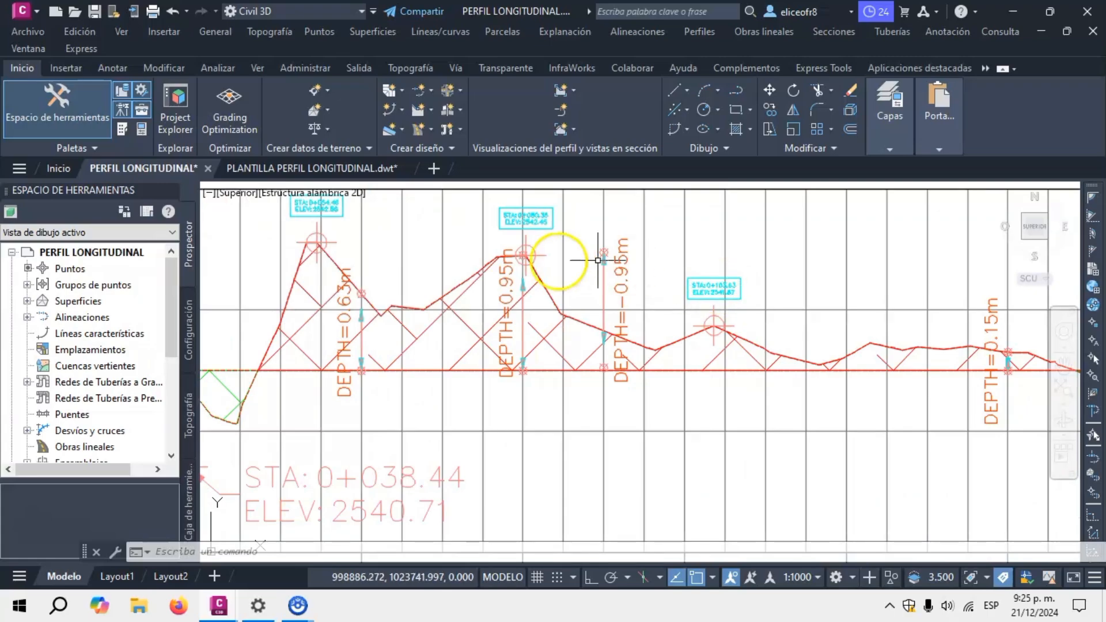
pyautogui.scroll(1, 506, 246)
pyautogui.scroll(-3, 672, 271)
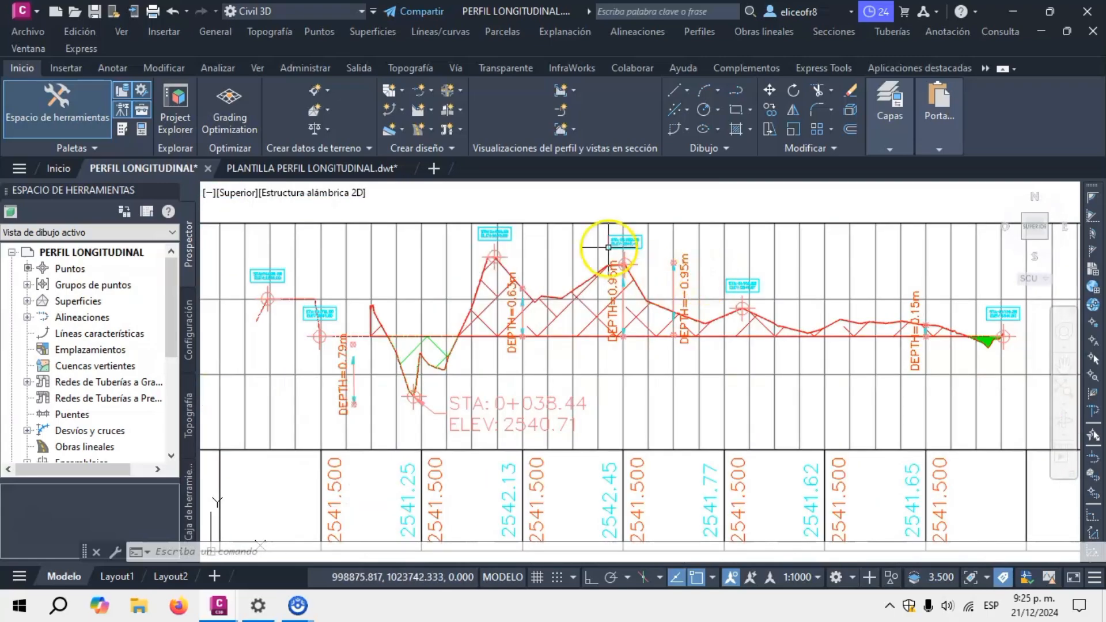
# Step: Examine the ground peak near station 0+080 and read its station and elevation label
pyautogui.scroll(1, 615, 247)
pyautogui.scroll(1, 622, 256)
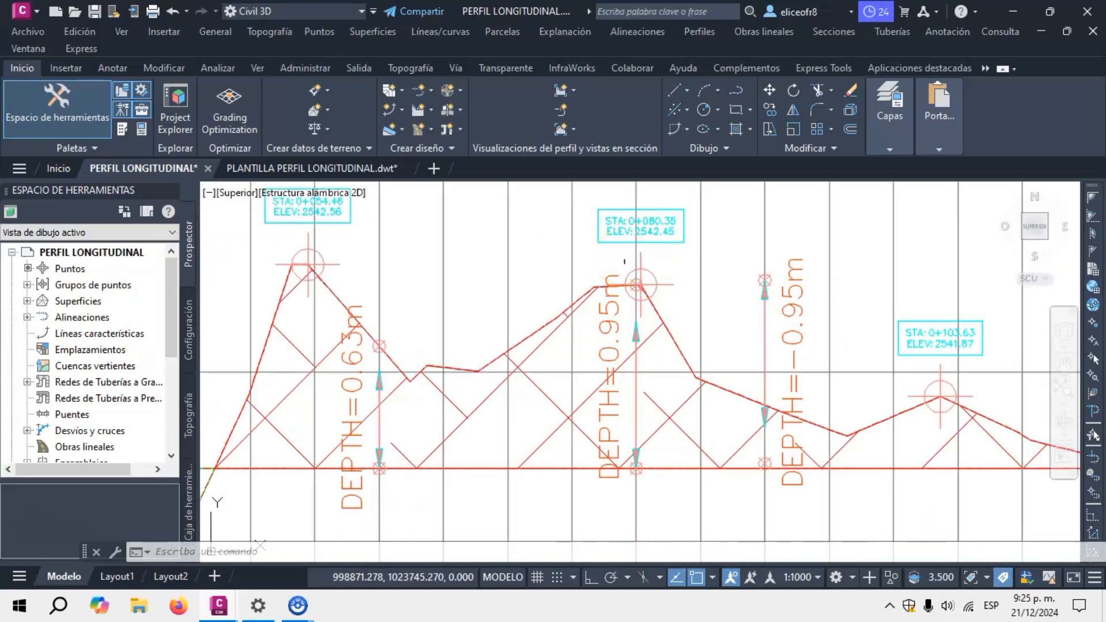
pyautogui.scroll(1, 648, 288)
pyautogui.scroll(1, 661, 299)
pyautogui.scroll(-1, 651, 310)
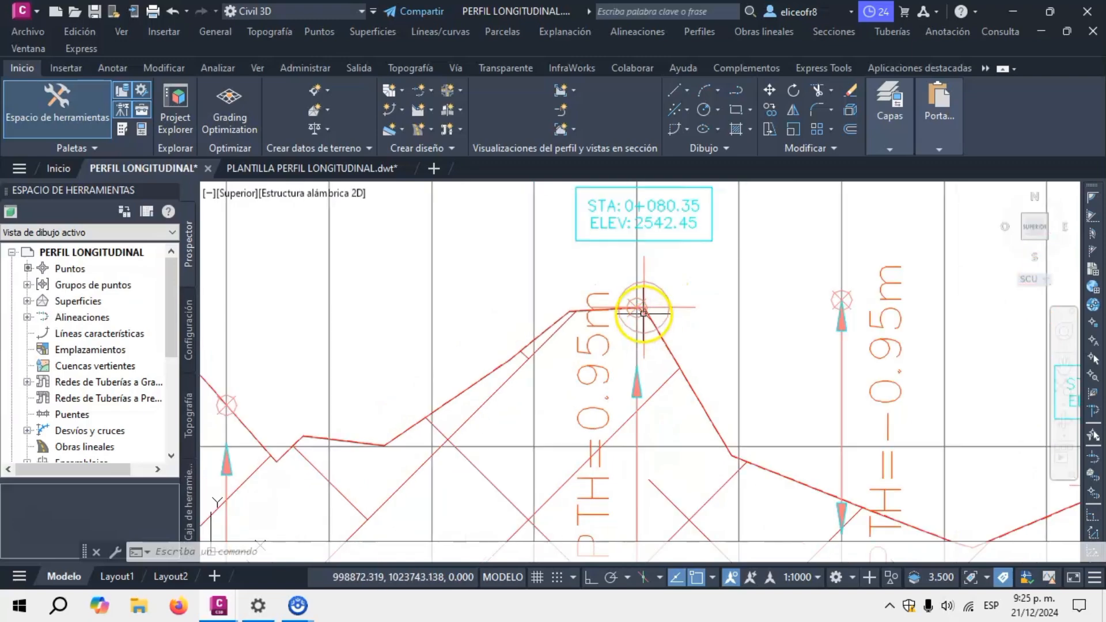
pyautogui.scroll(1, 637, 305)
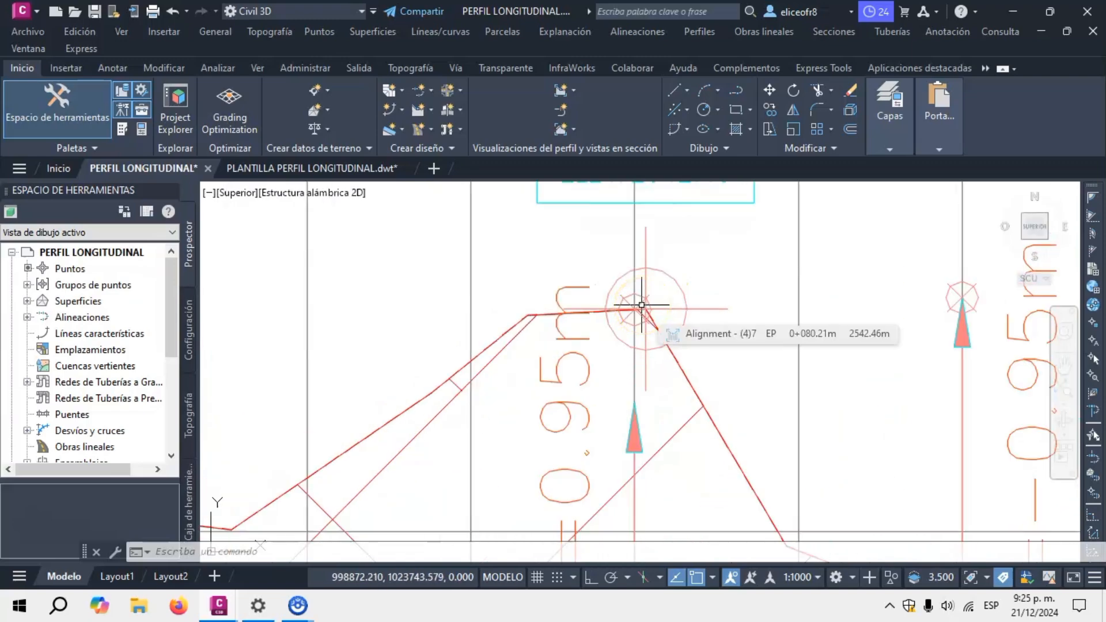
pyautogui.scroll(-1, 641, 305)
pyautogui.scroll(-1, 634, 320)
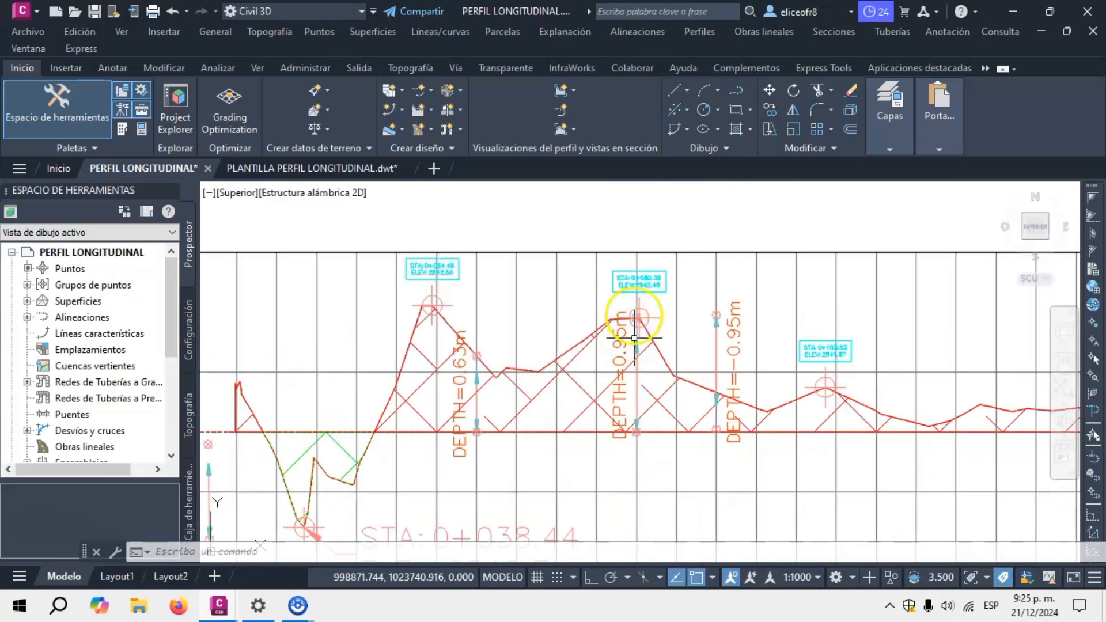
pyautogui.scroll(1, 624, 240)
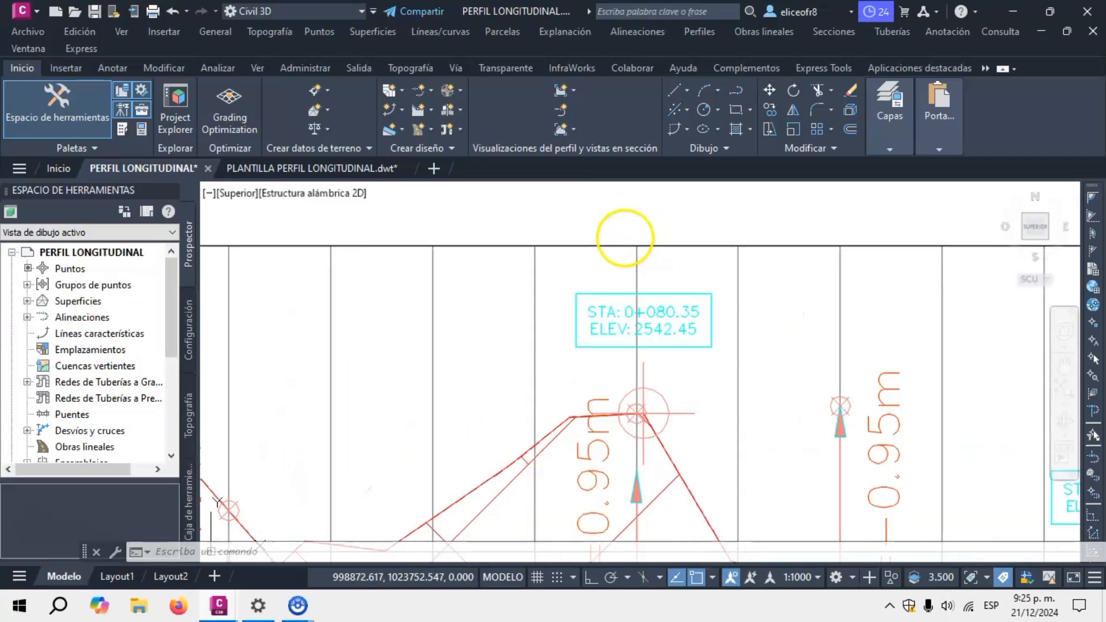
pyautogui.scroll(1, 637, 296)
pyautogui.scroll(1, 668, 323)
pyautogui.scroll(1, 699, 331)
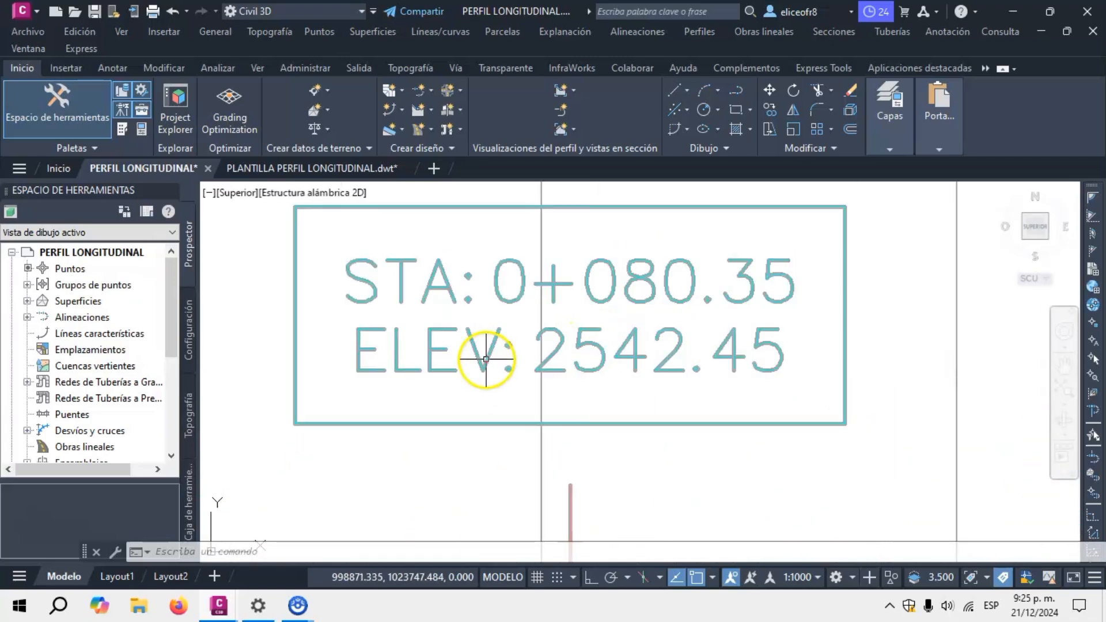
pyautogui.moveTo(542, 371)
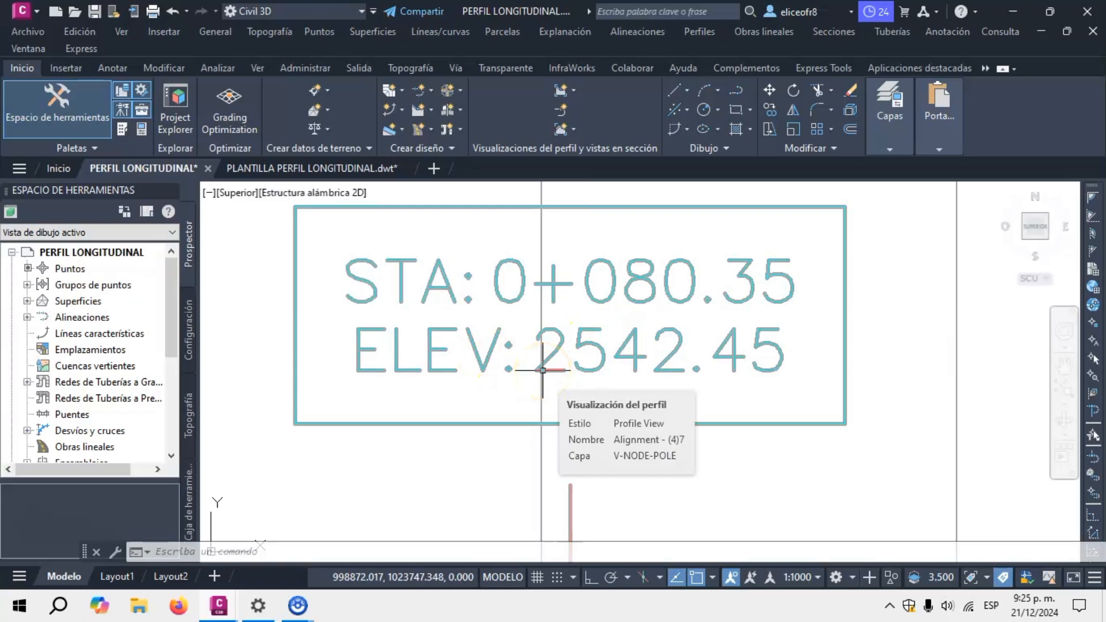
pyautogui.scroll(-2, 570, 262)
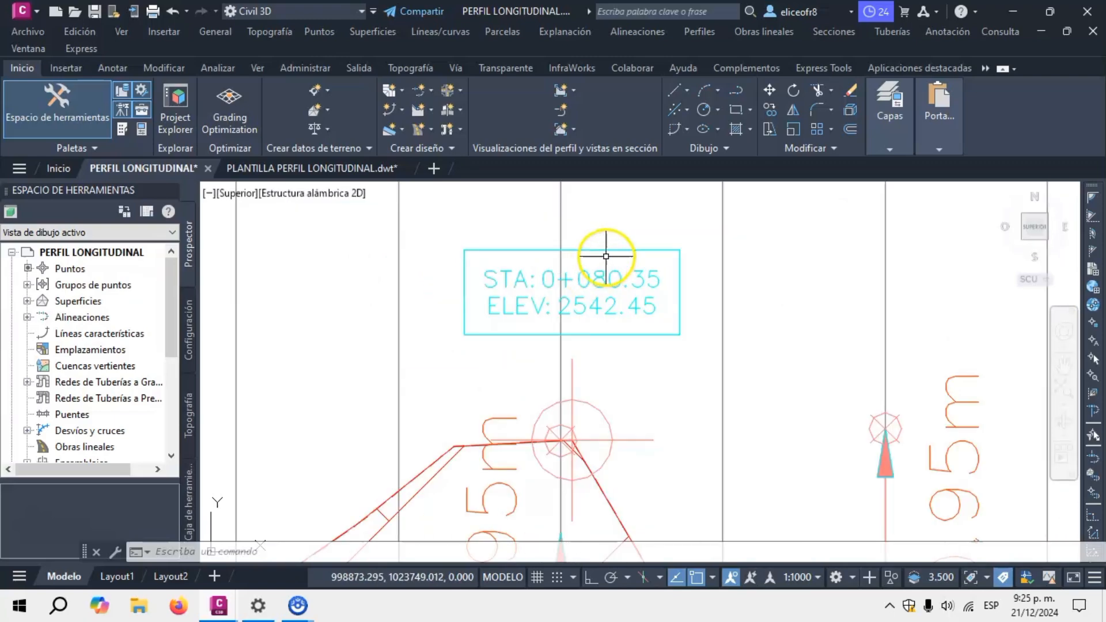
pyautogui.scroll(-4, 606, 256)
pyautogui.scroll(-3, 606, 256)
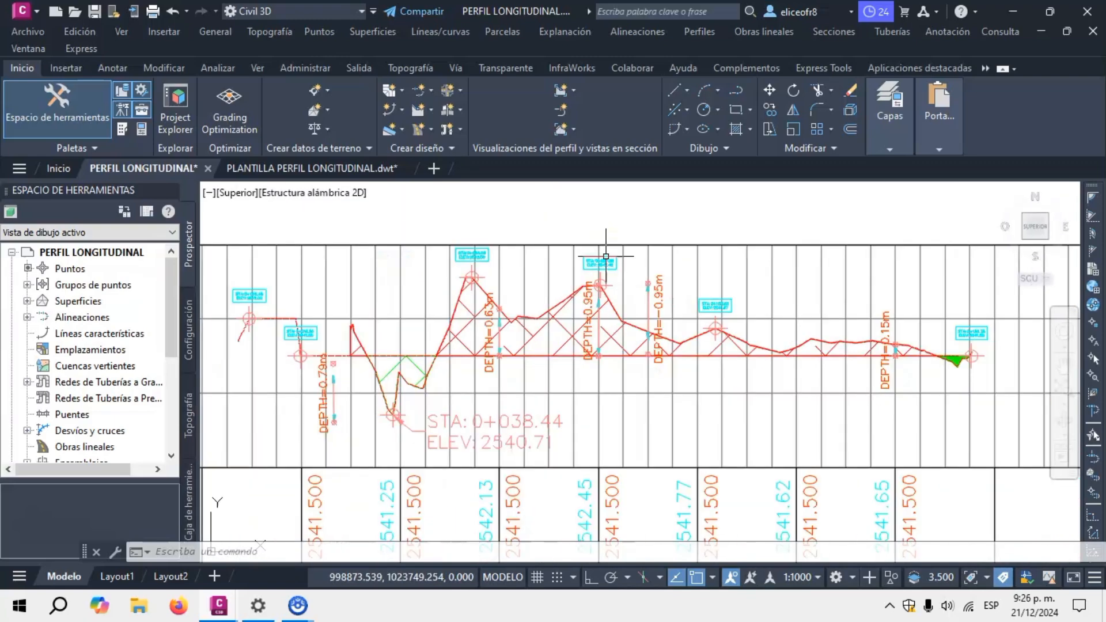
# Step: Compare the cyan and orange elevations in the data band at station 0+080
pyautogui.scroll(-3, 602, 253)
pyautogui.scroll(4, 602, 367)
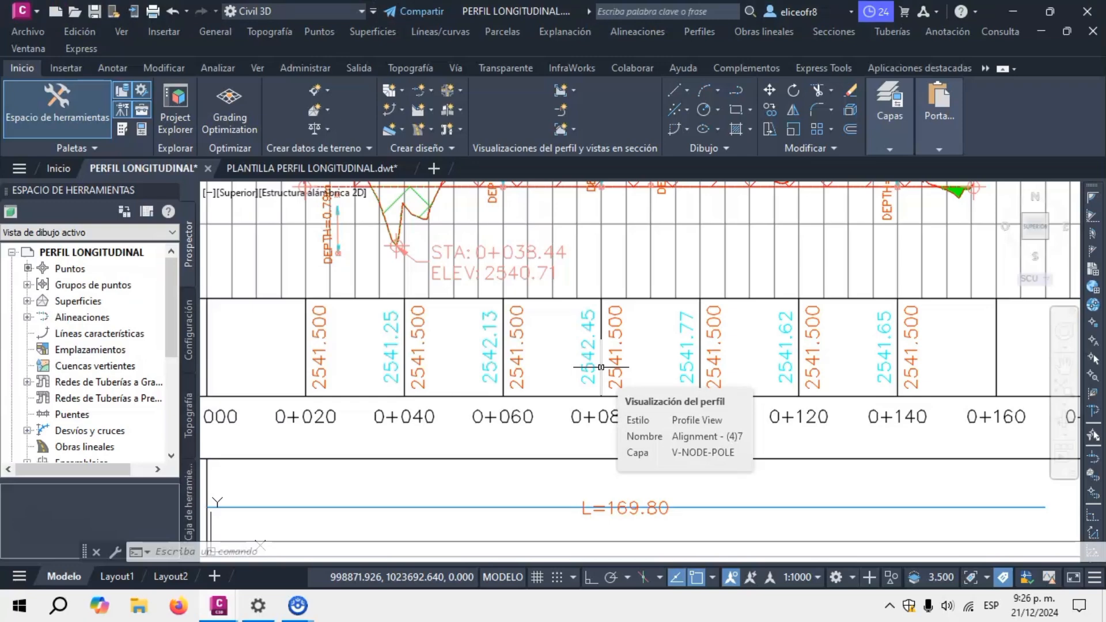
pyautogui.scroll(2, 621, 321)
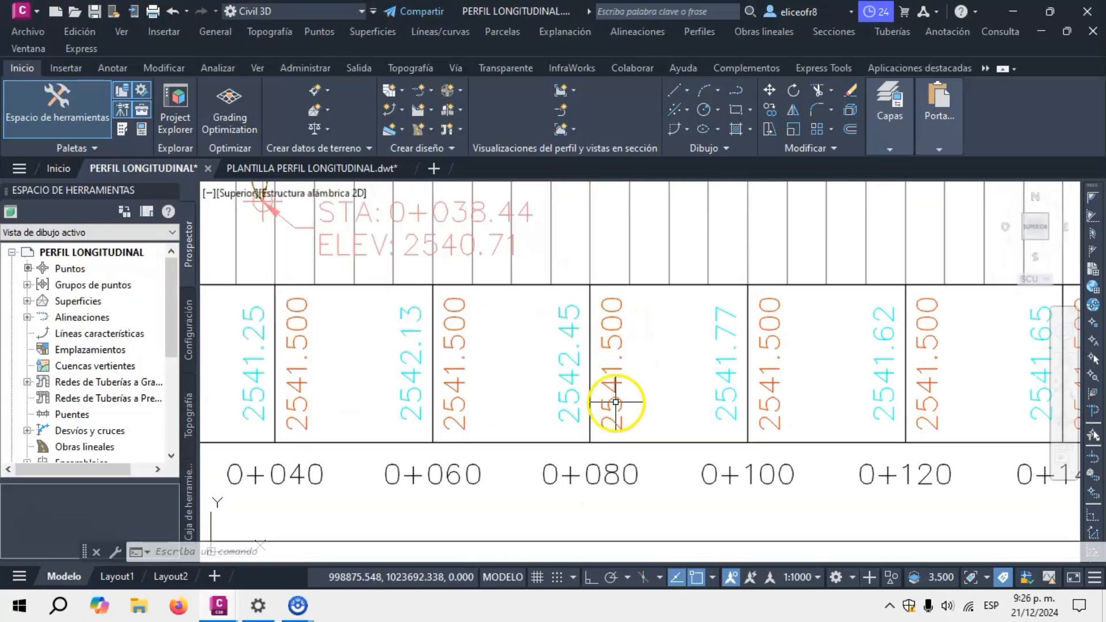
pyautogui.scroll(1, 612, 384)
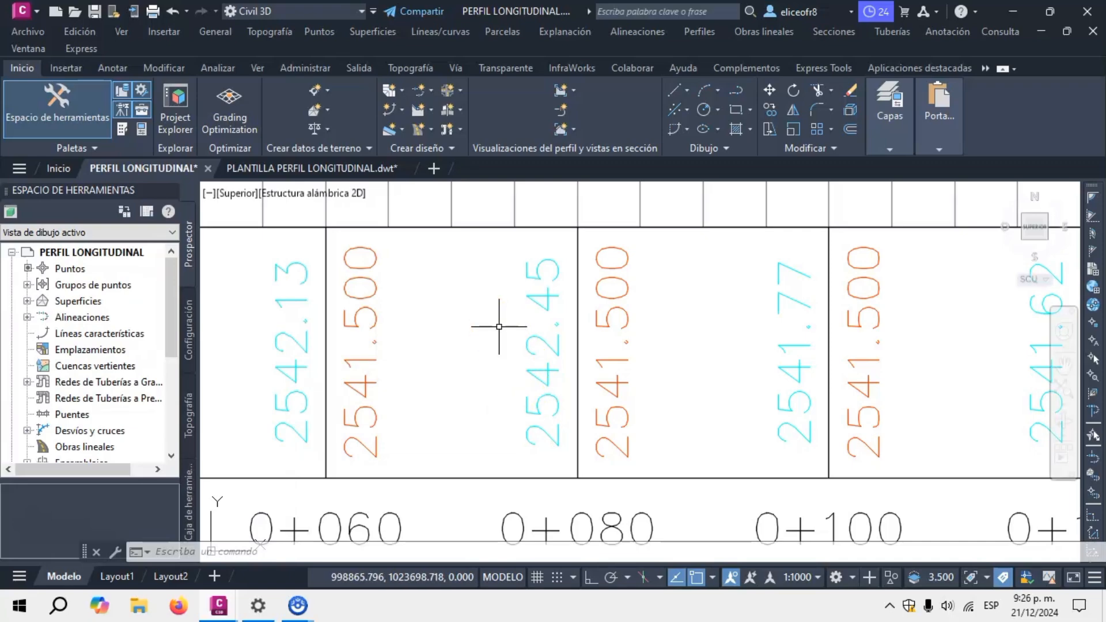
pyautogui.click(517, 339)
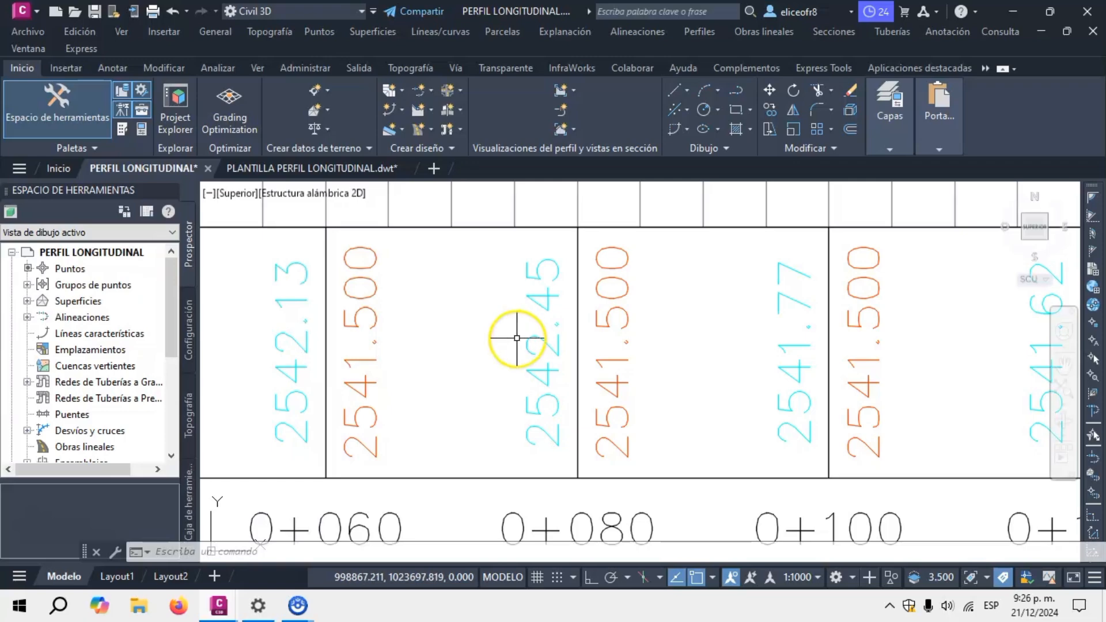
pyautogui.scroll(-2, 563, 351)
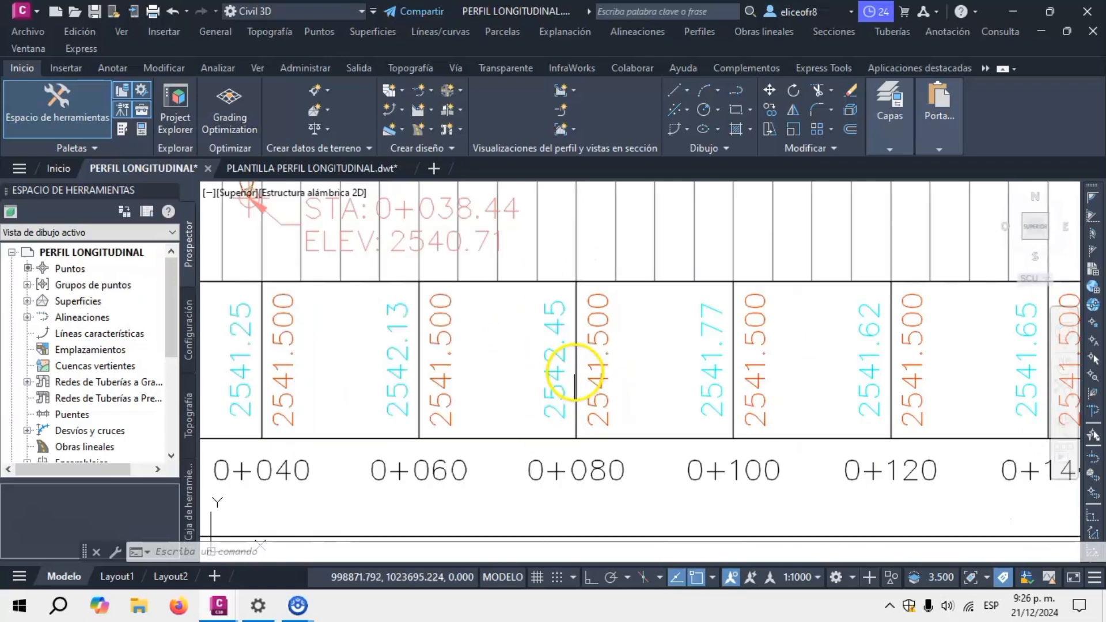
pyautogui.scroll(-4, 578, 358)
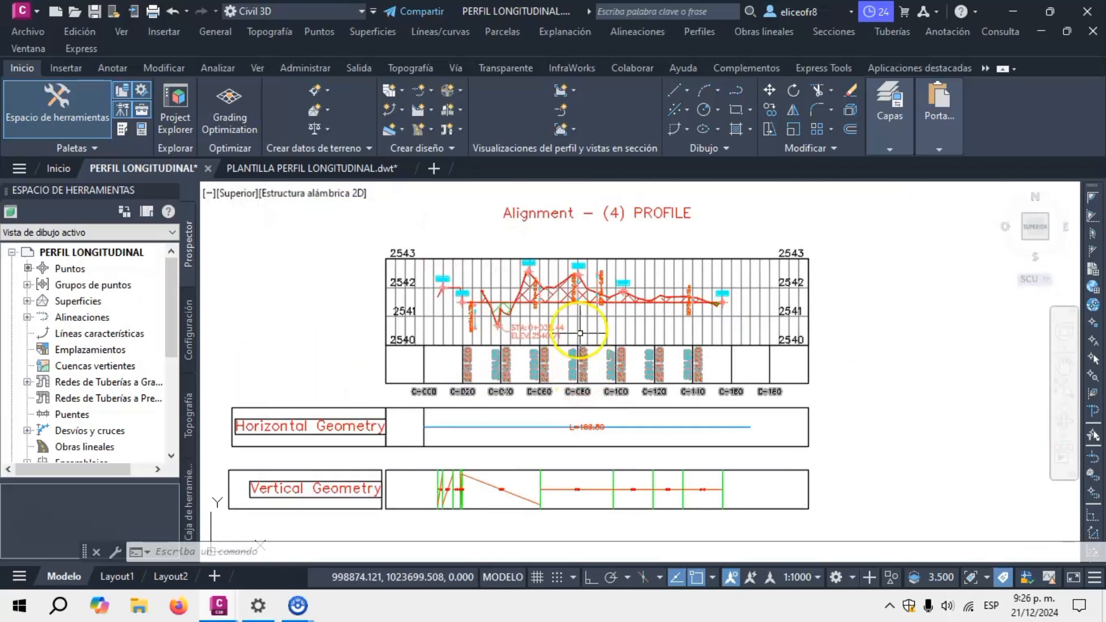
# Step: Inspect the depth label at station 0+080, selecting it to check its anchor points and clearing the selection
pyautogui.scroll(5, 577, 283)
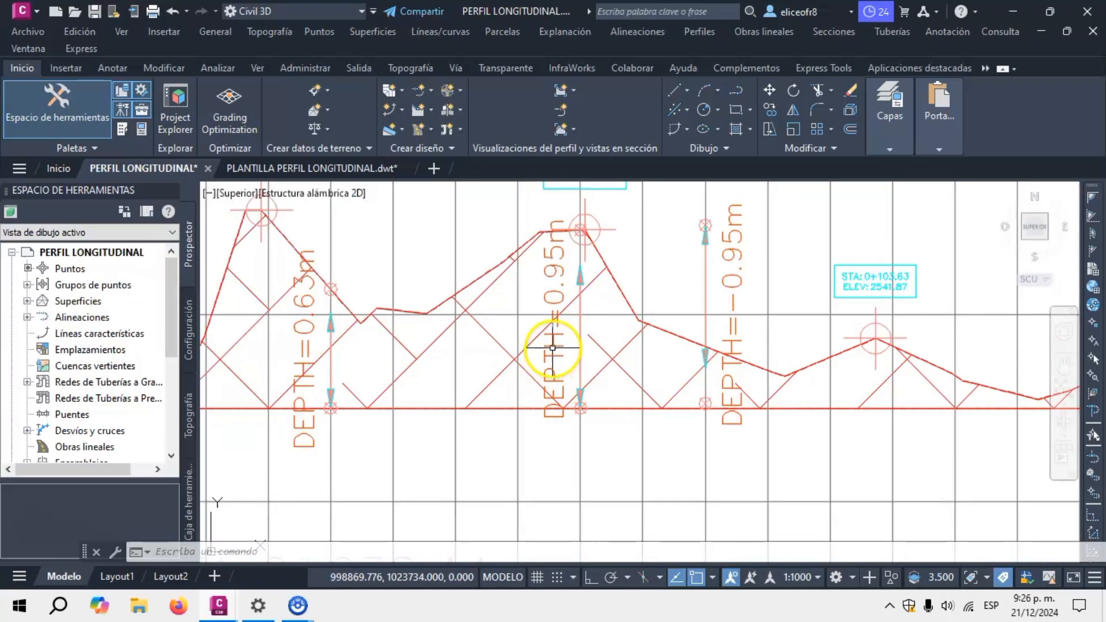
pyautogui.click(552, 348)
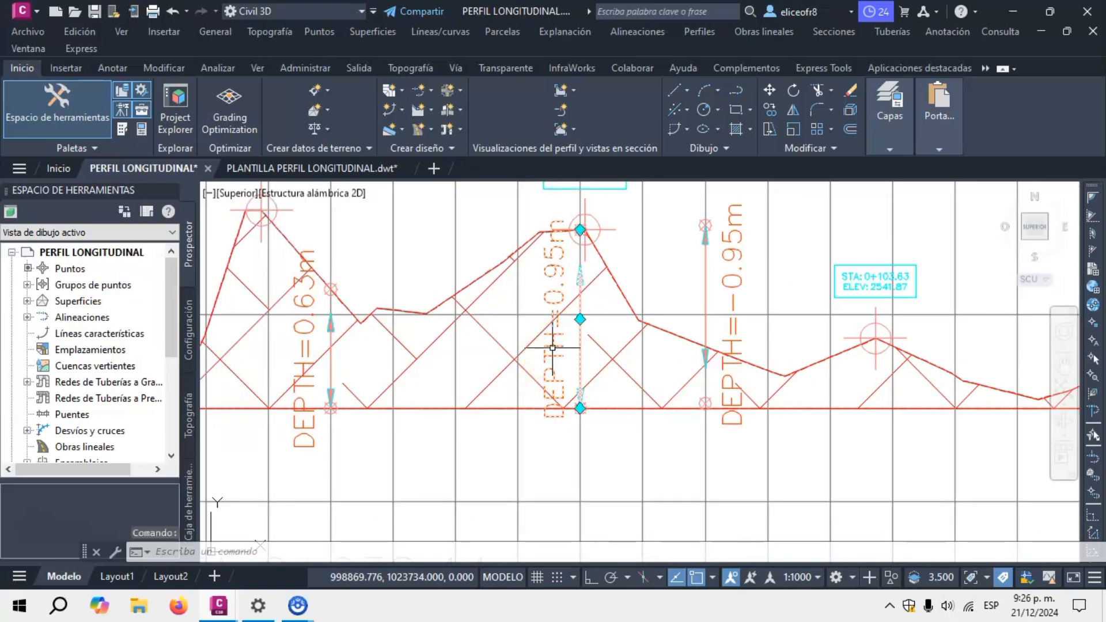
pyautogui.scroll(-1, 552, 368)
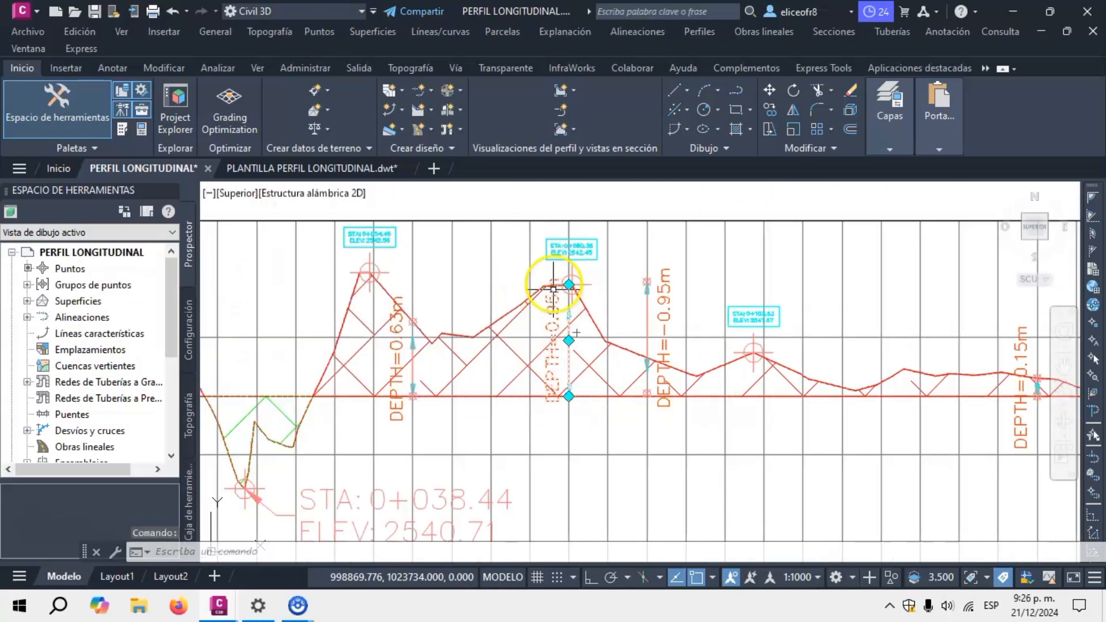
pyautogui.scroll(1, 553, 284)
pyautogui.scroll(2, 556, 305)
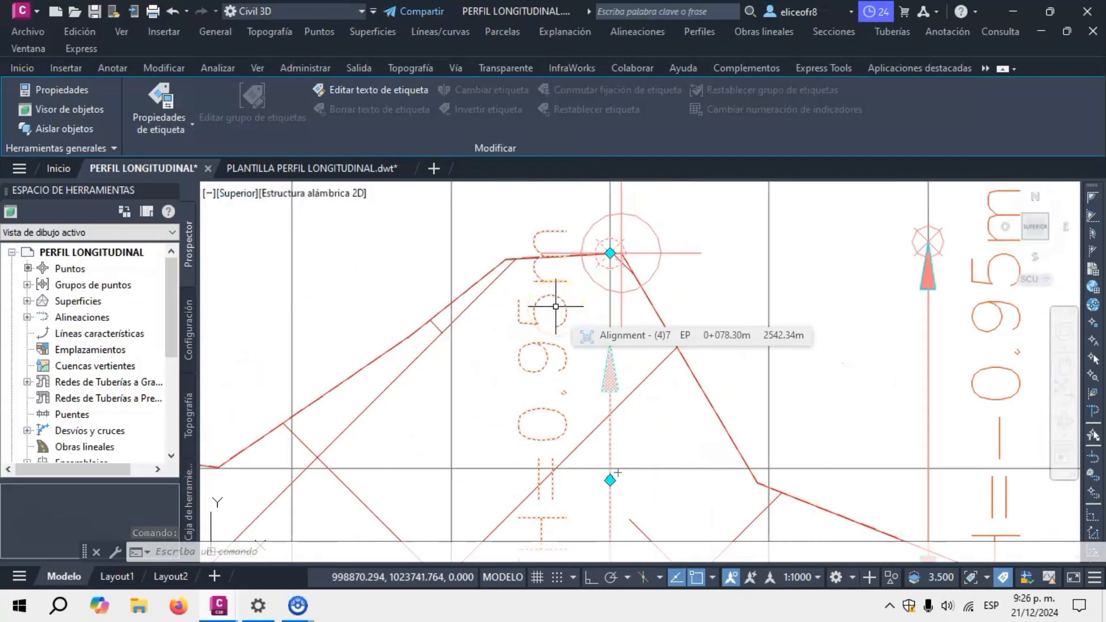
pyautogui.click(556, 337)
pyautogui.press('Escape')
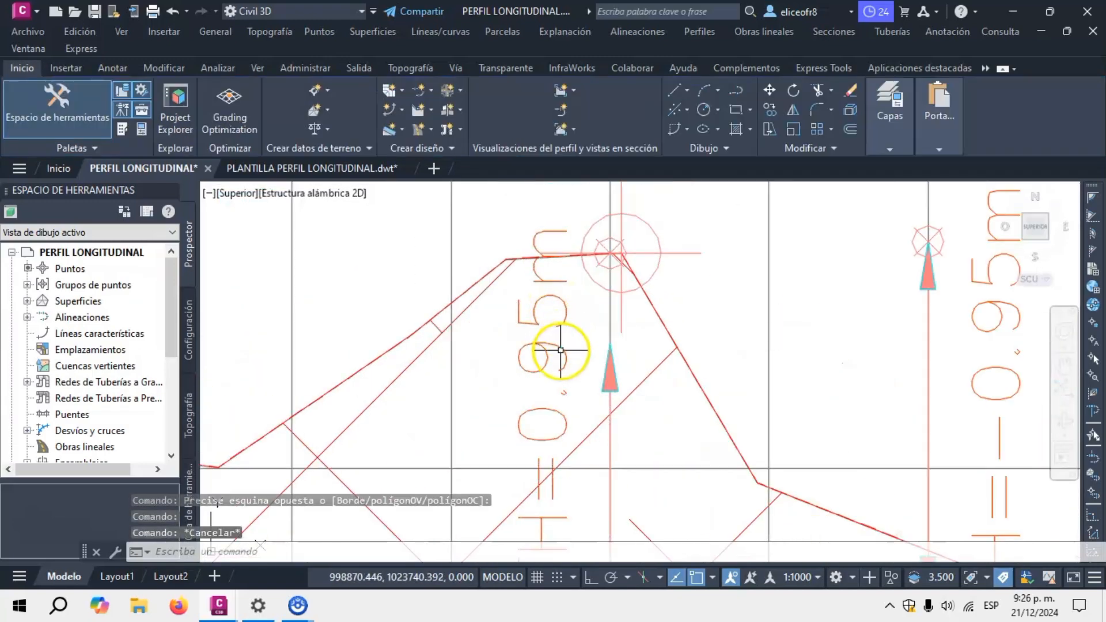
pyautogui.scroll(-3, 536, 327)
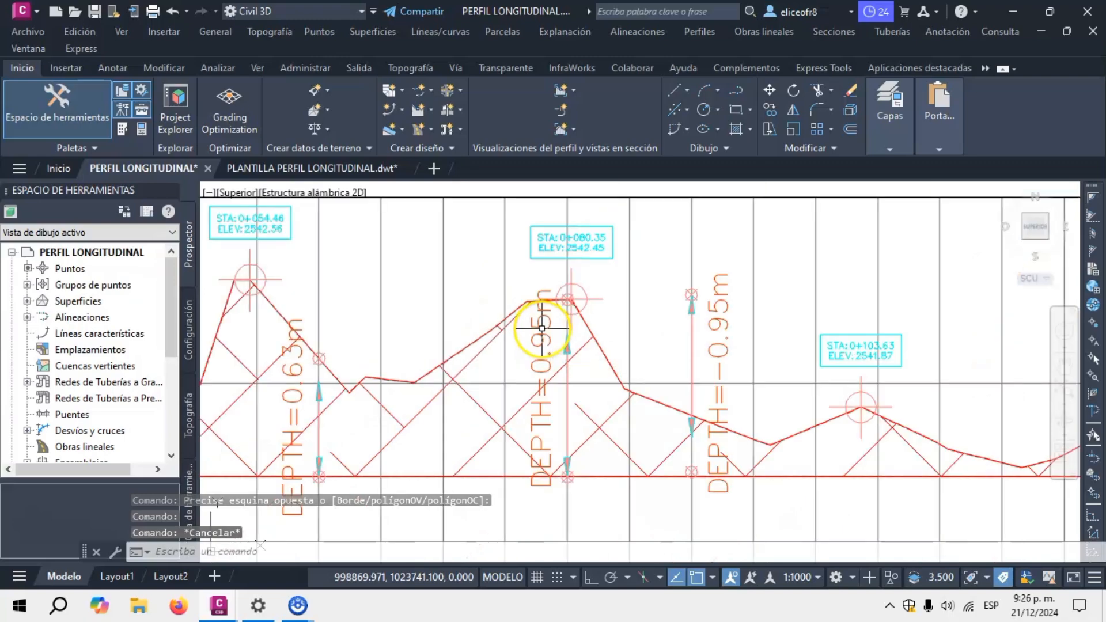
pyautogui.scroll(-2, 554, 349)
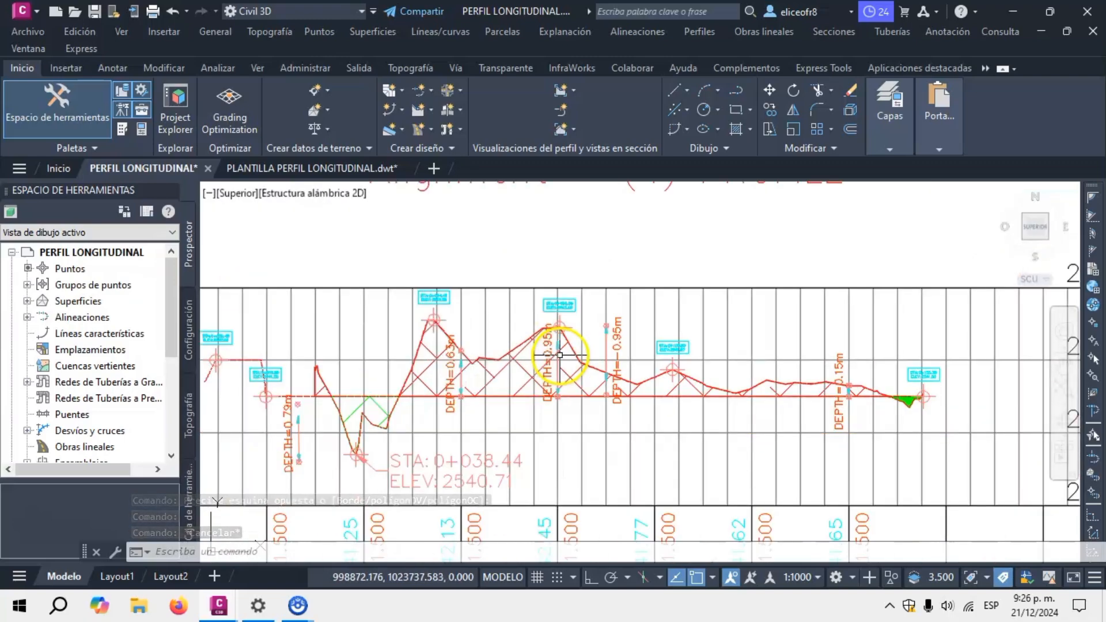
pyautogui.scroll(-3, 557, 323)
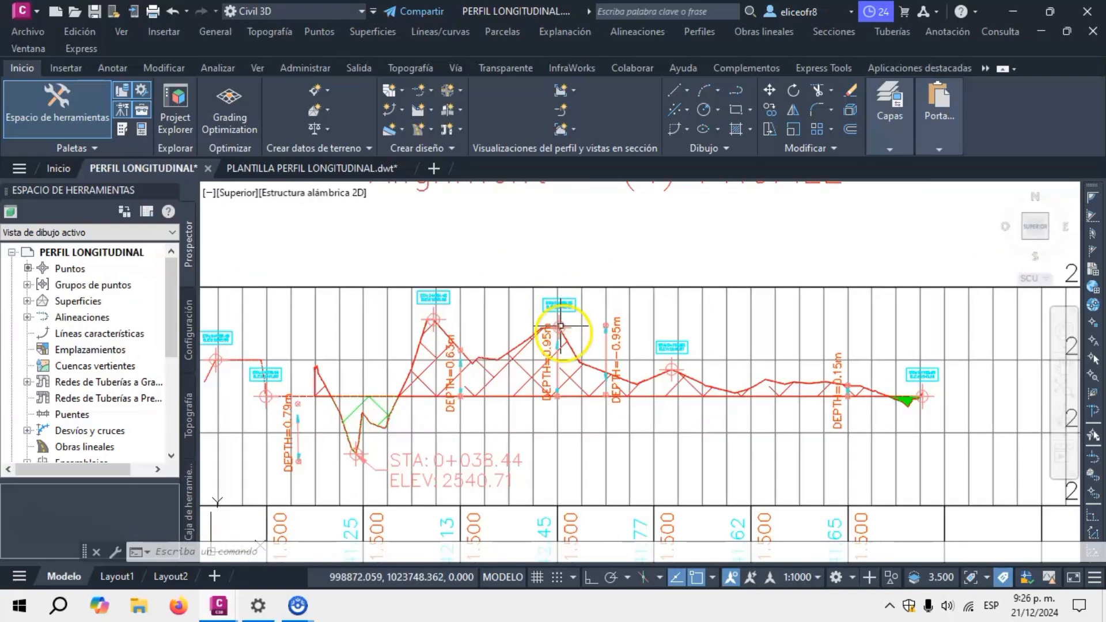
# Step: Compare the station and elevation label on the ground peak near 0+080 with the elevations in the data band at that station
pyautogui.scroll(4, 567, 467)
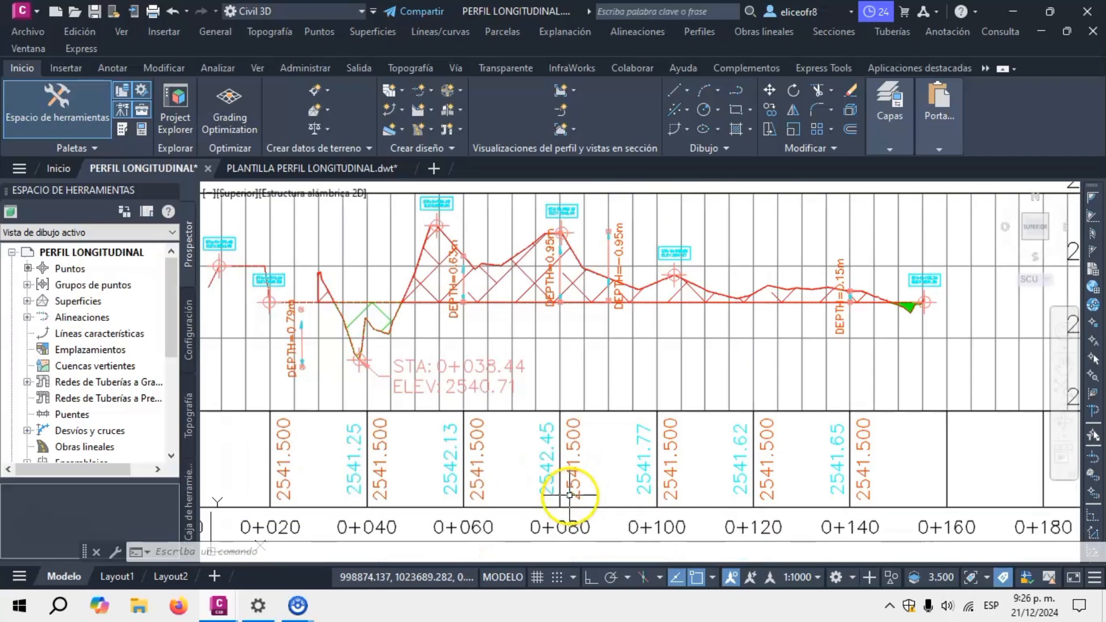
pyautogui.scroll(-4, 556, 442)
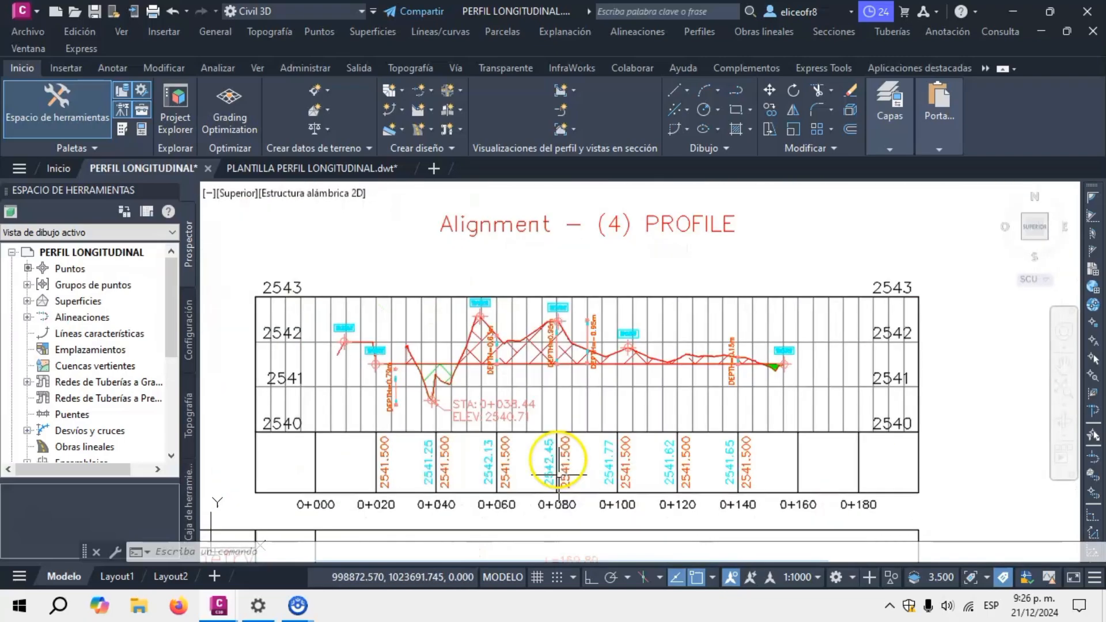
pyautogui.scroll(3, 551, 306)
pyautogui.scroll(2, 552, 304)
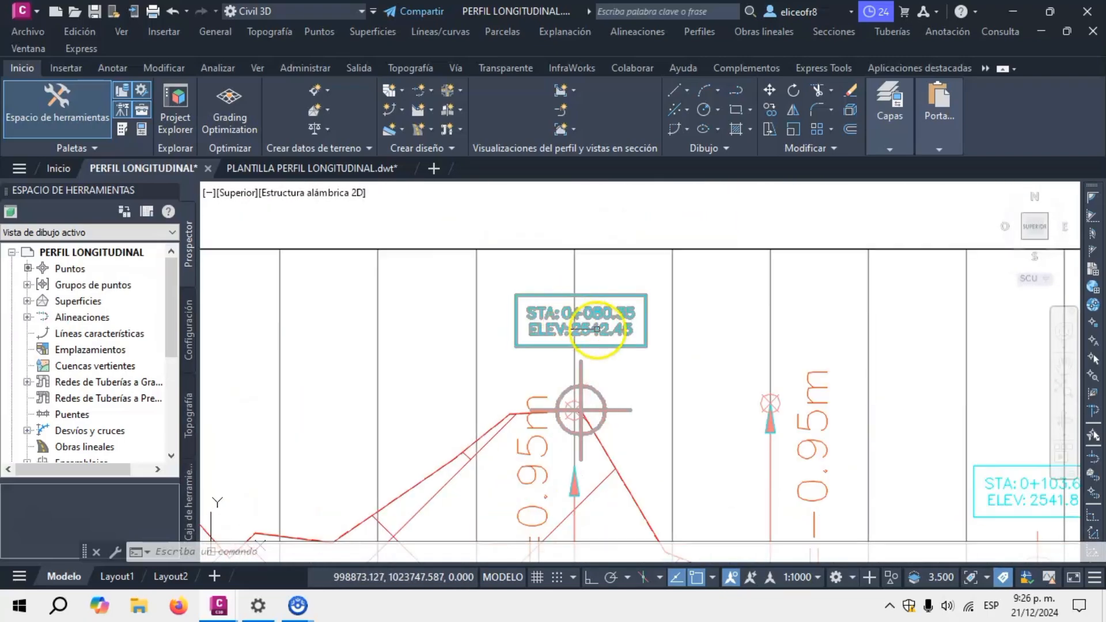
pyautogui.scroll(2, 591, 325)
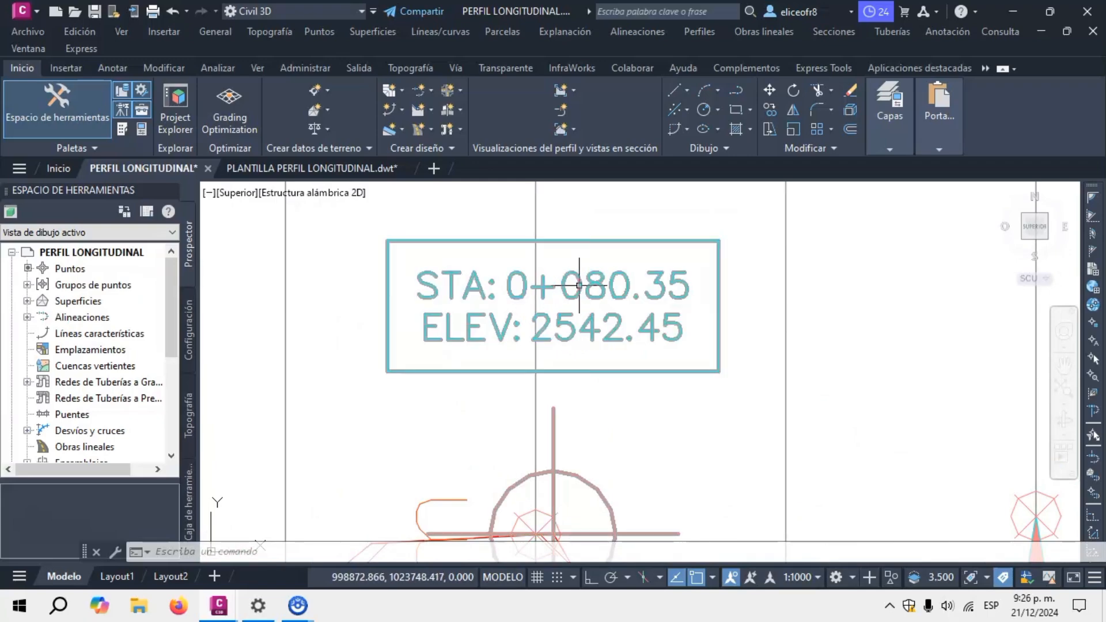
pyautogui.scroll(-3, 642, 266)
pyautogui.scroll(-4, 642, 267)
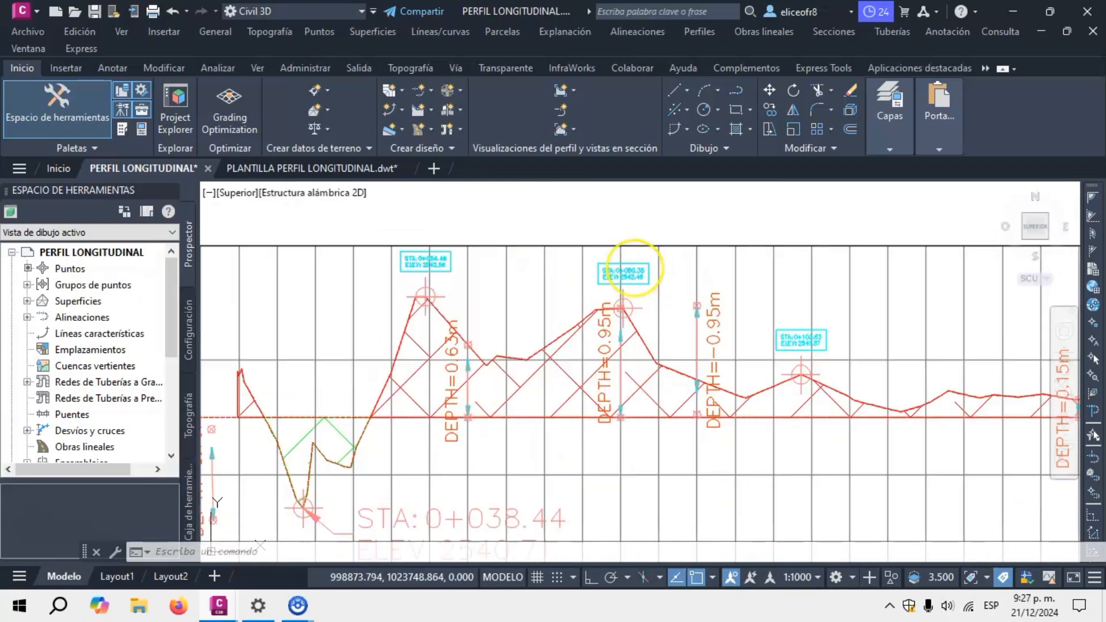
# Step: Examine the overall layout of the profile view and the elevation axis labels at the start of its grid
pyautogui.click(634, 267)
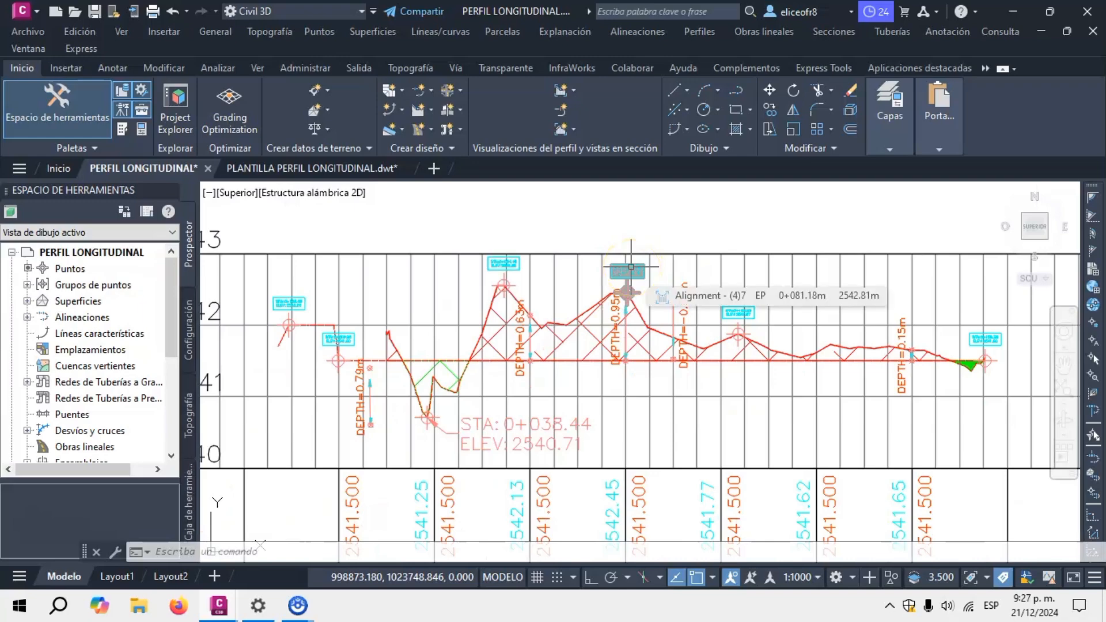
pyautogui.scroll(-2, 632, 267)
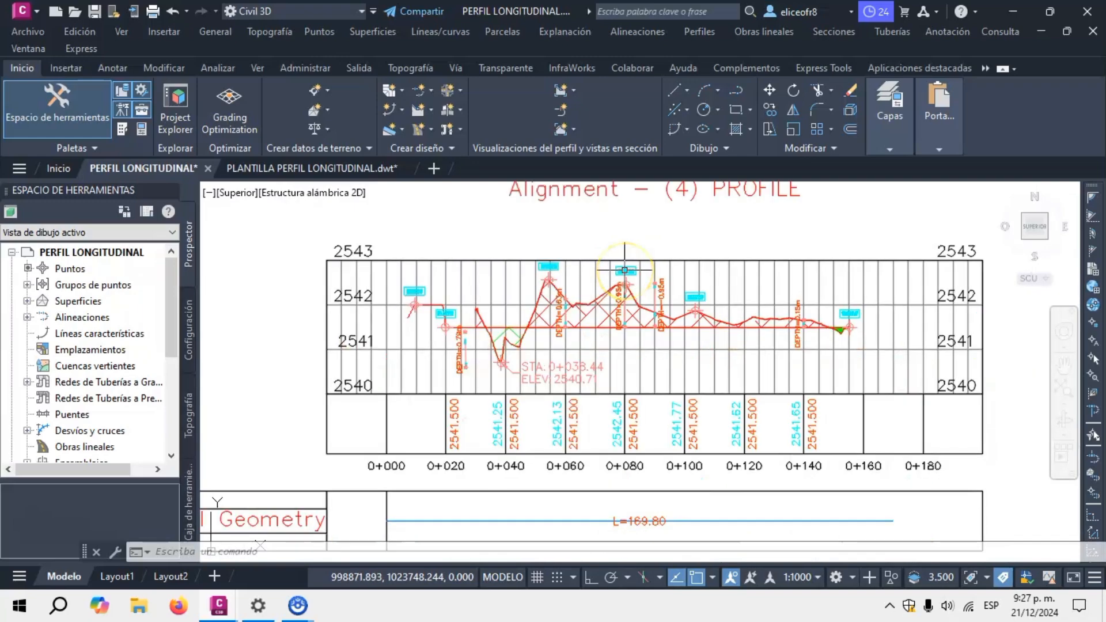
pyautogui.scroll(-2, 625, 270)
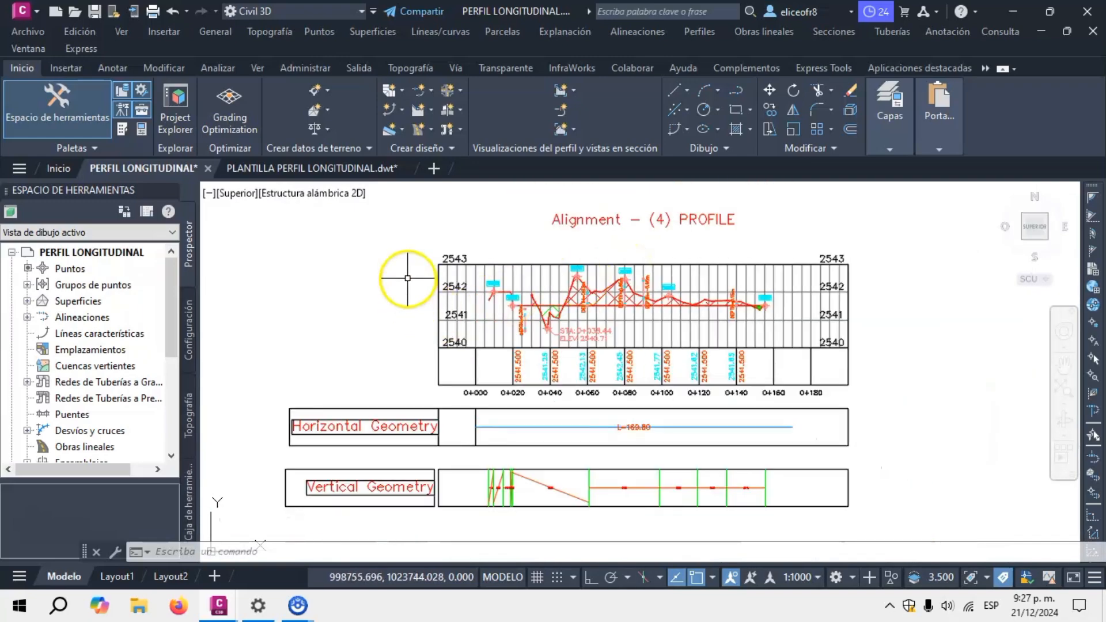
pyautogui.scroll(2, 408, 279)
pyautogui.scroll(2, 508, 248)
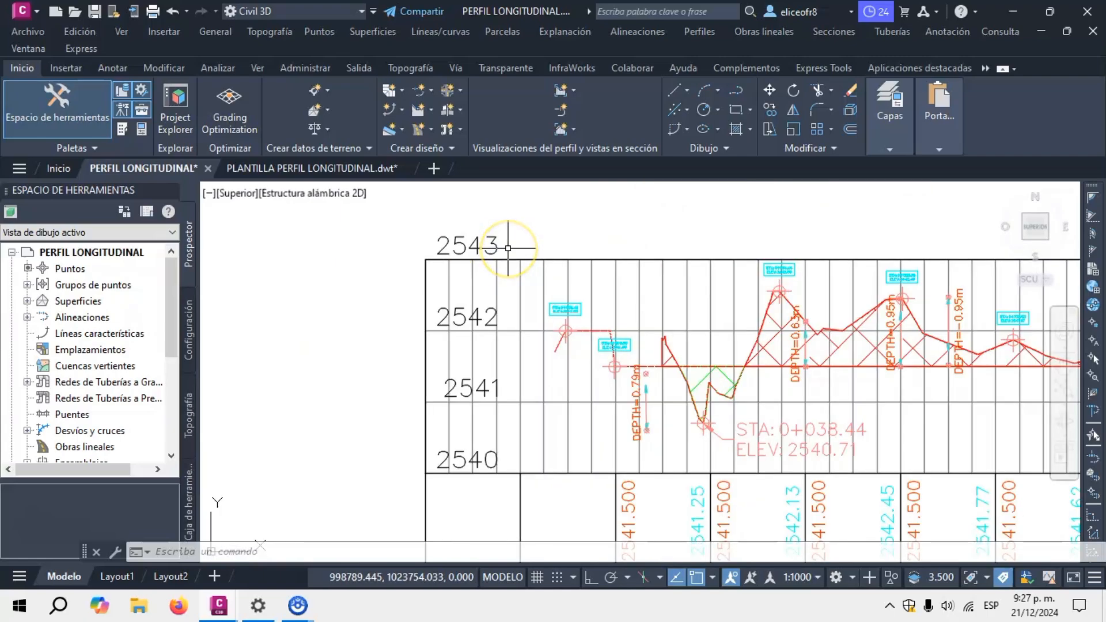
pyautogui.scroll(-3, 509, 247)
pyautogui.scroll(2, 587, 269)
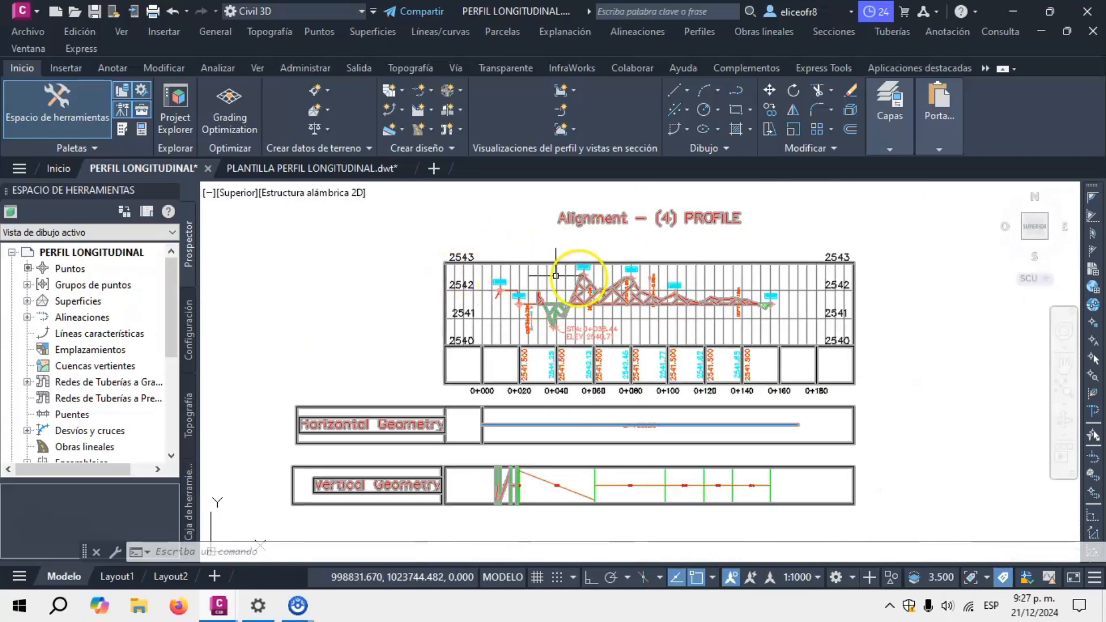
# Step: Examine the green hatched area near station 0+040 and the red hatched areas between the ground line and the design line
pyautogui.scroll(4, 580, 265)
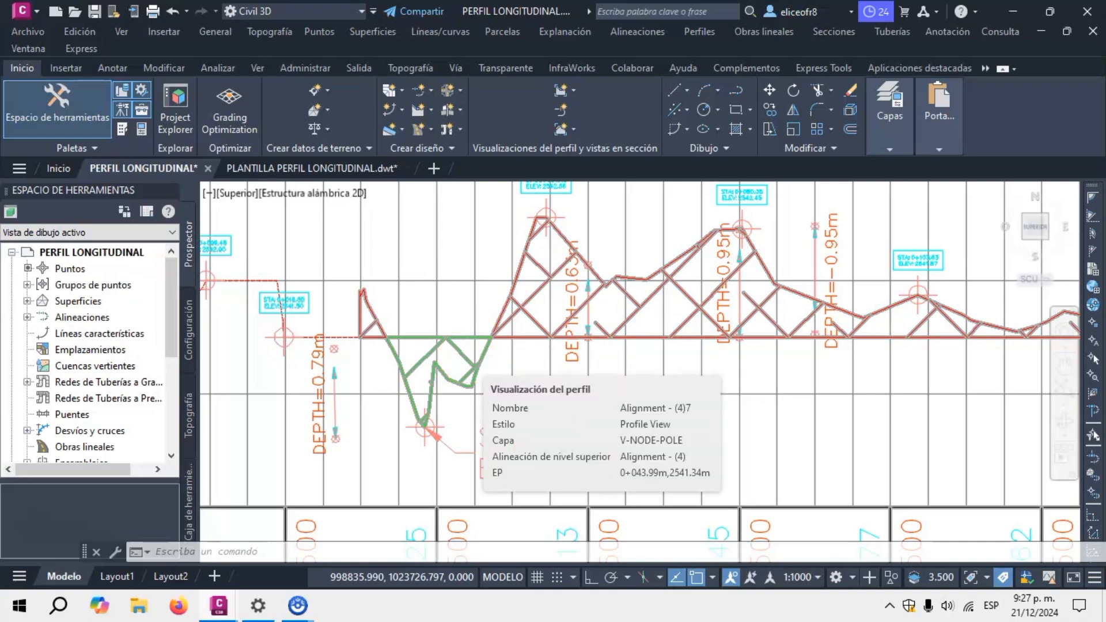
pyautogui.scroll(2, 467, 355)
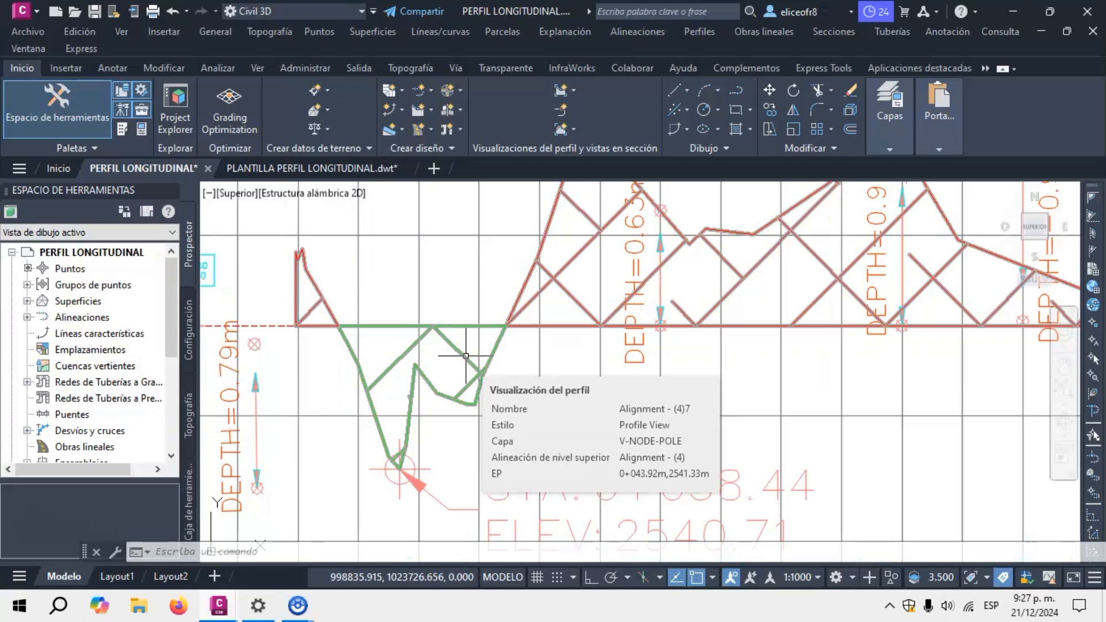
pyautogui.scroll(-4, 467, 356)
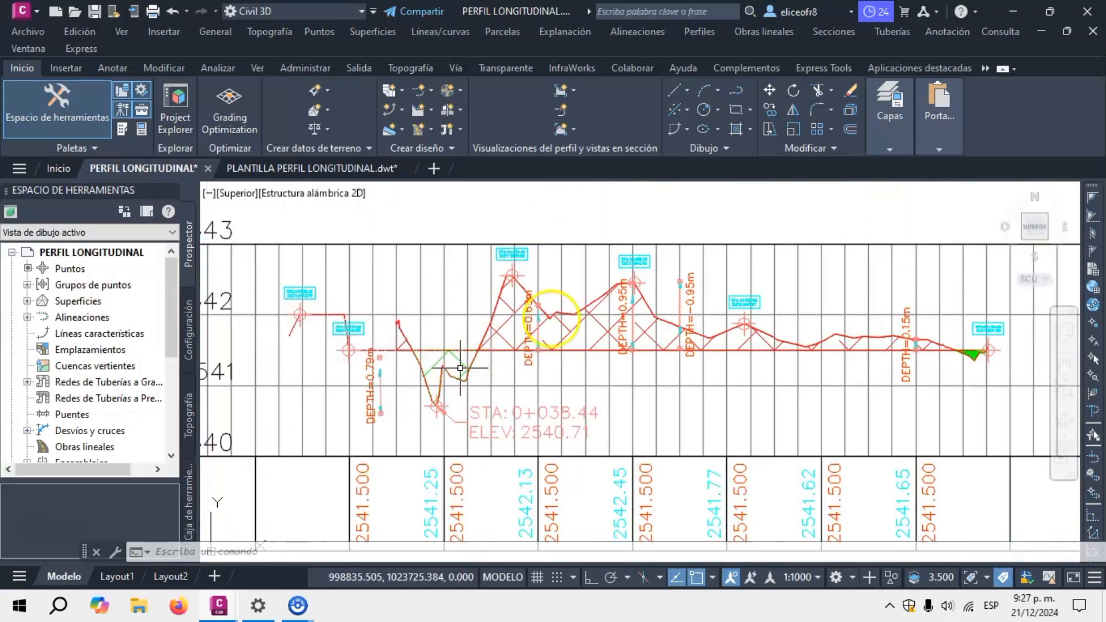
pyautogui.scroll(4, 642, 295)
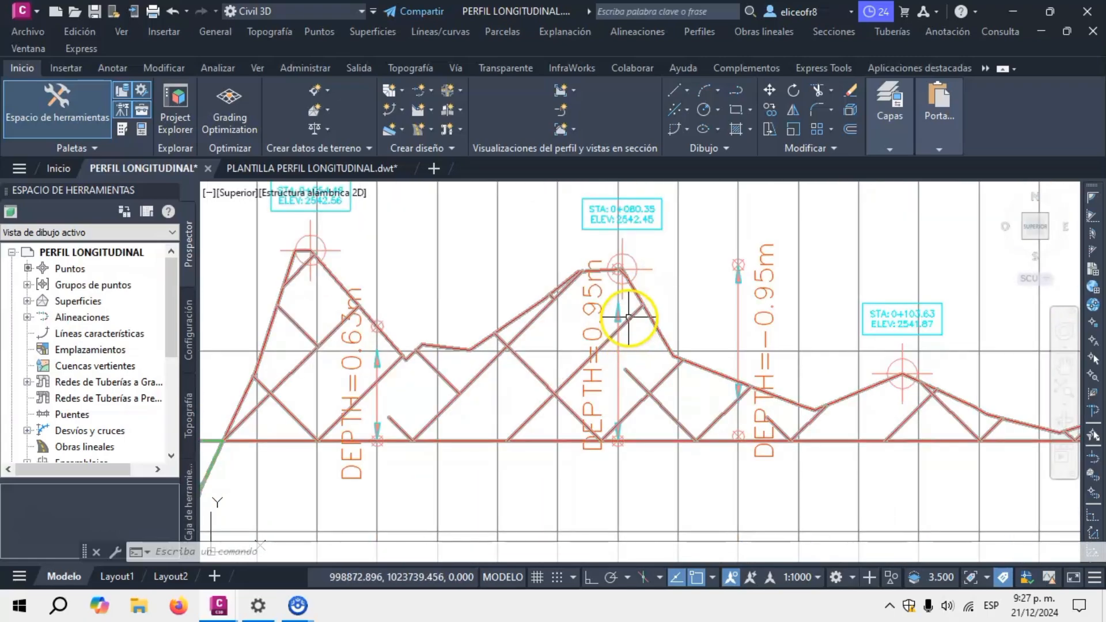
pyautogui.scroll(-5, 628, 295)
pyautogui.scroll(-2, 636, 285)
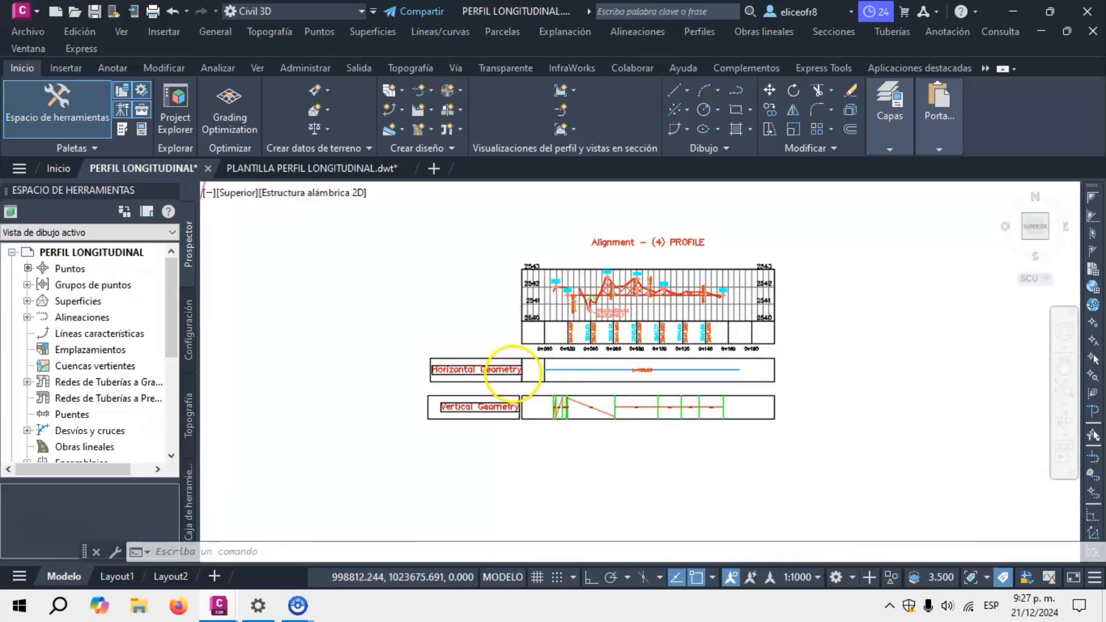
# Step: Examine the Horizontal Geometry and Vertical Geometry bands below the profile grid
pyautogui.scroll(2, 512, 372)
pyautogui.scroll(2, 512, 371)
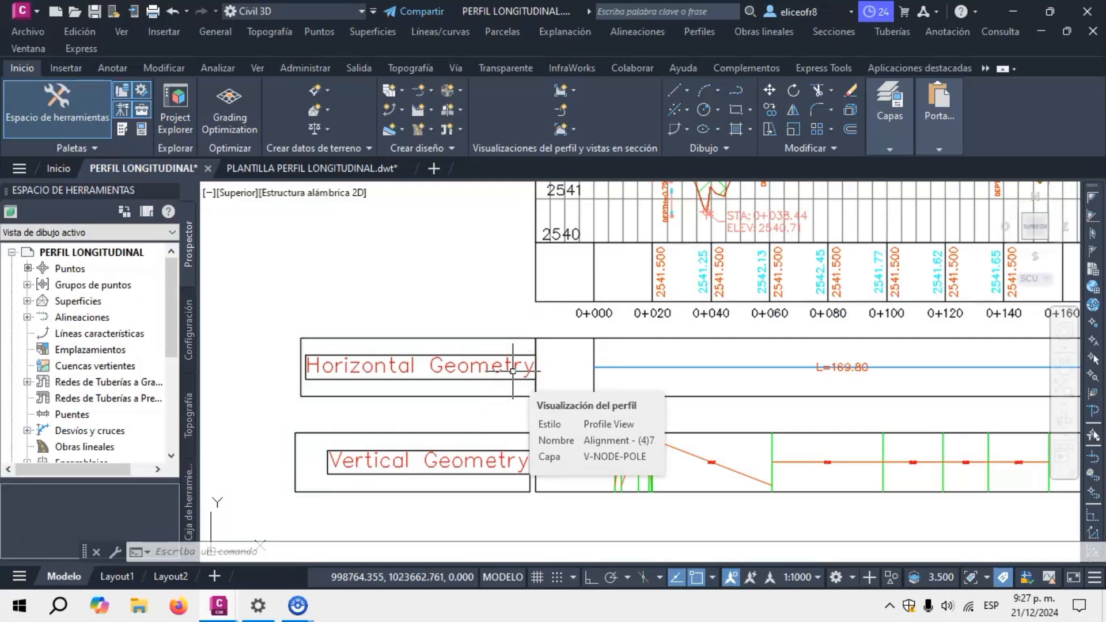
pyautogui.scroll(-2, 457, 277)
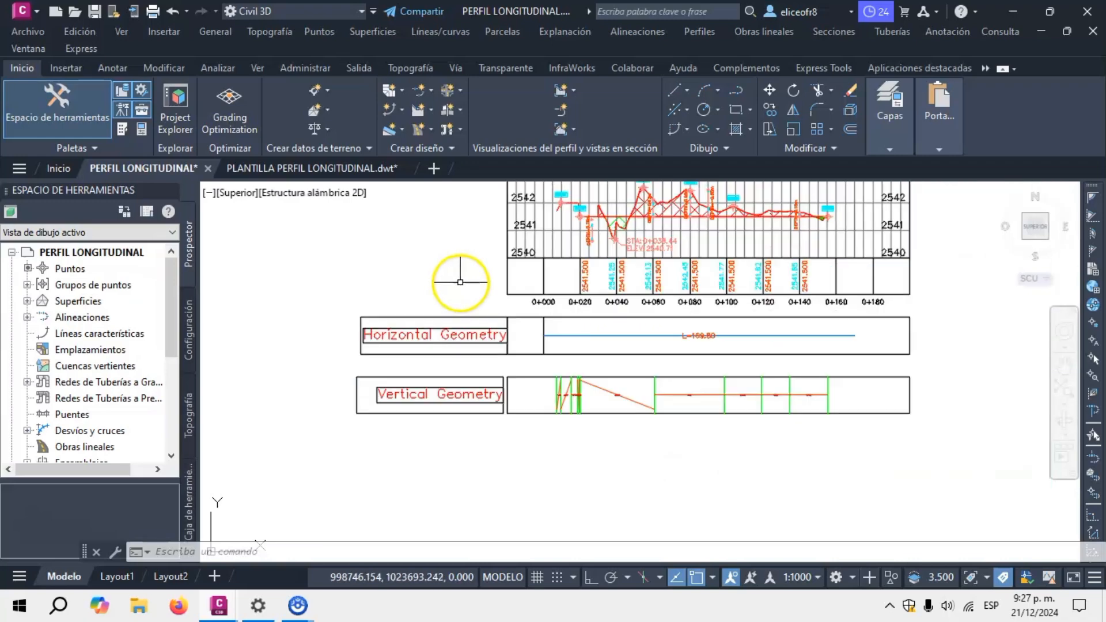
pyautogui.scroll(2, 470, 419)
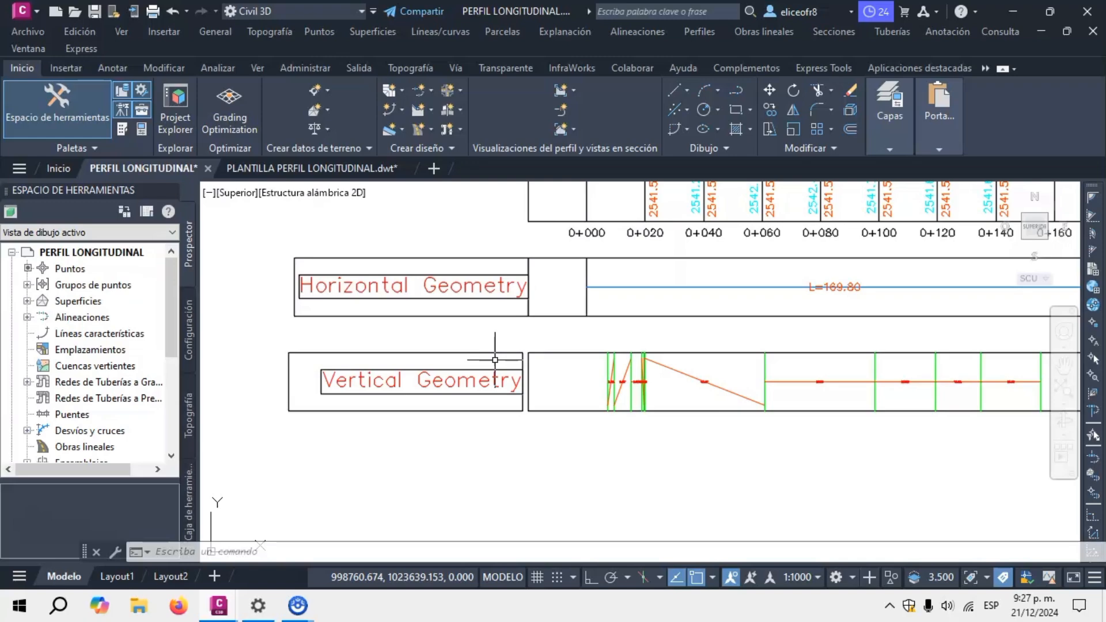
pyautogui.scroll(-3, 495, 384)
pyautogui.scroll(2, 563, 277)
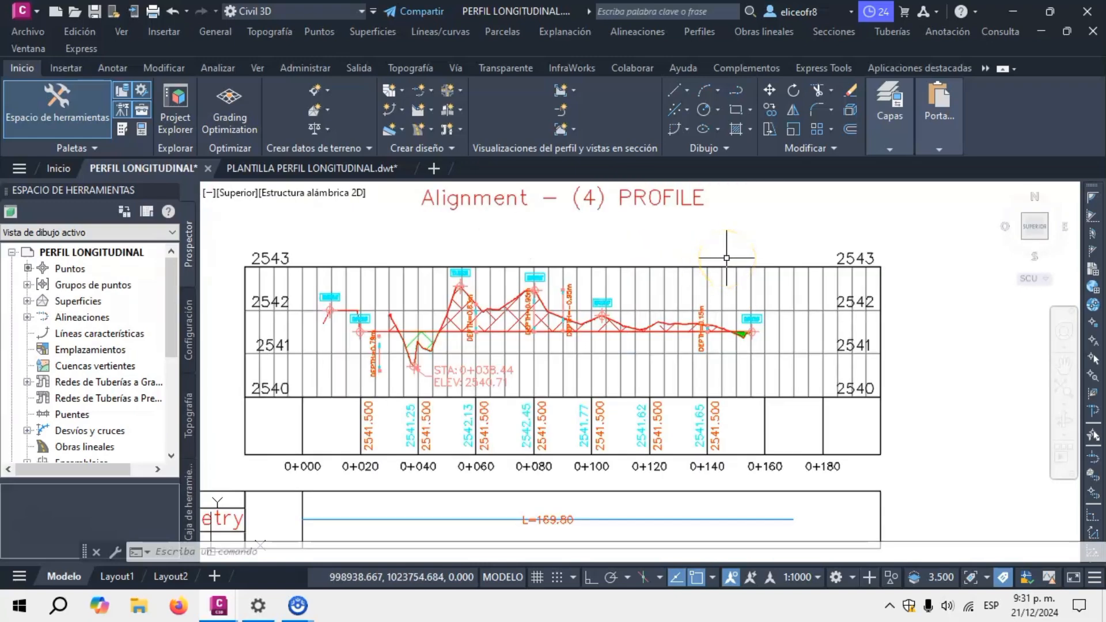
# Step: Review the complete longitudinal profile, including its grid, labels, hatching and the horizontal design line
pyautogui.scroll(-2, 727, 258)
pyautogui.scroll(2, 599, 257)
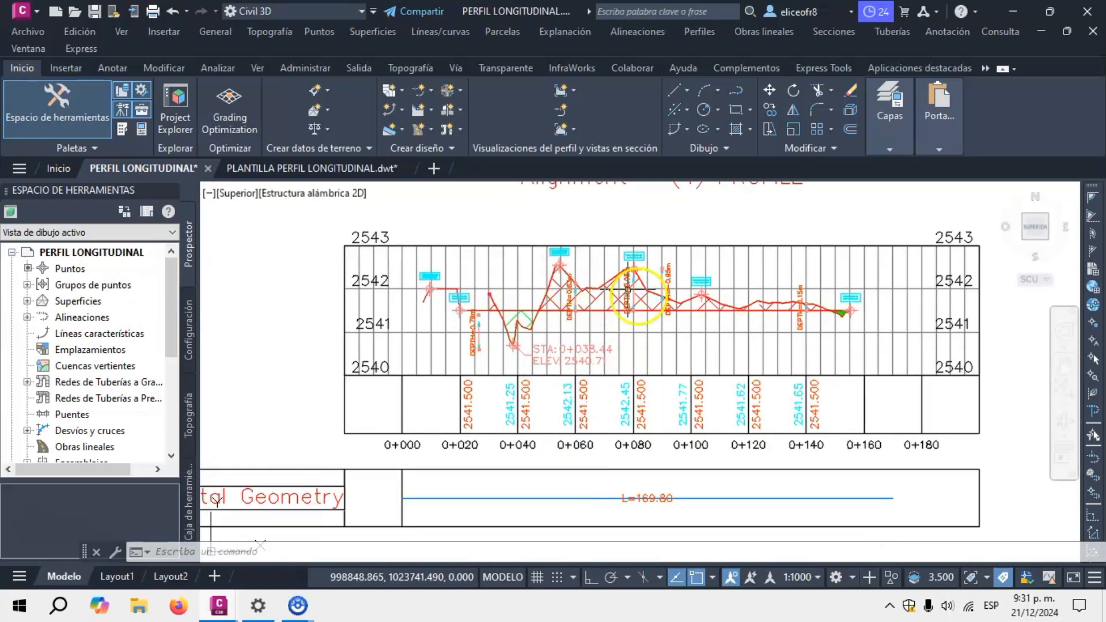
pyautogui.moveTo(797, 287)
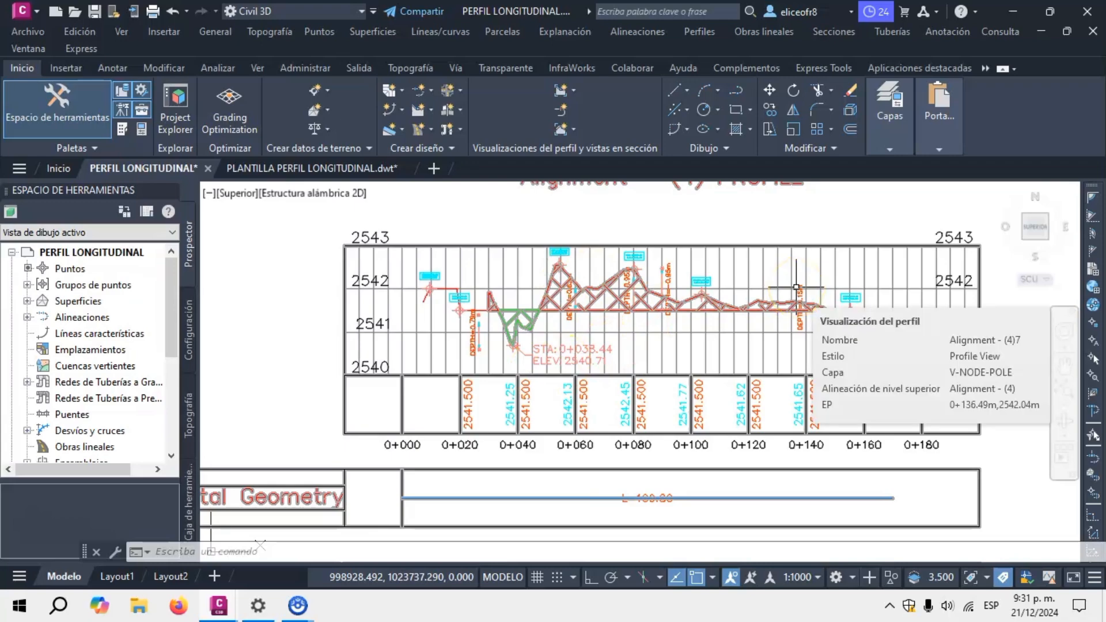
pyautogui.scroll(-2, 797, 286)
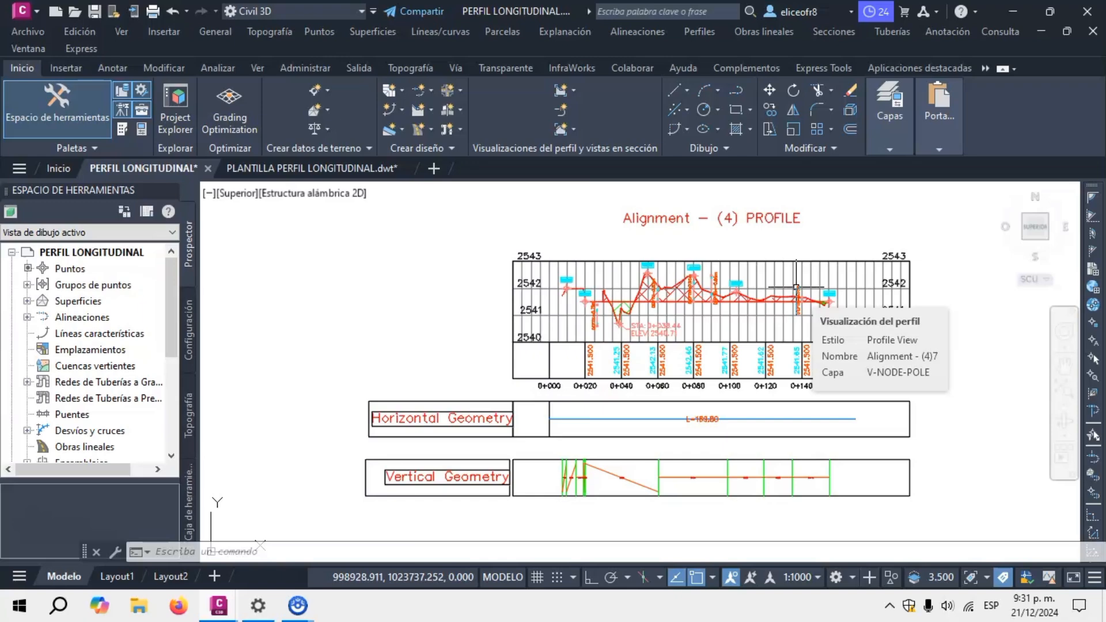
pyautogui.scroll(2, 760, 285)
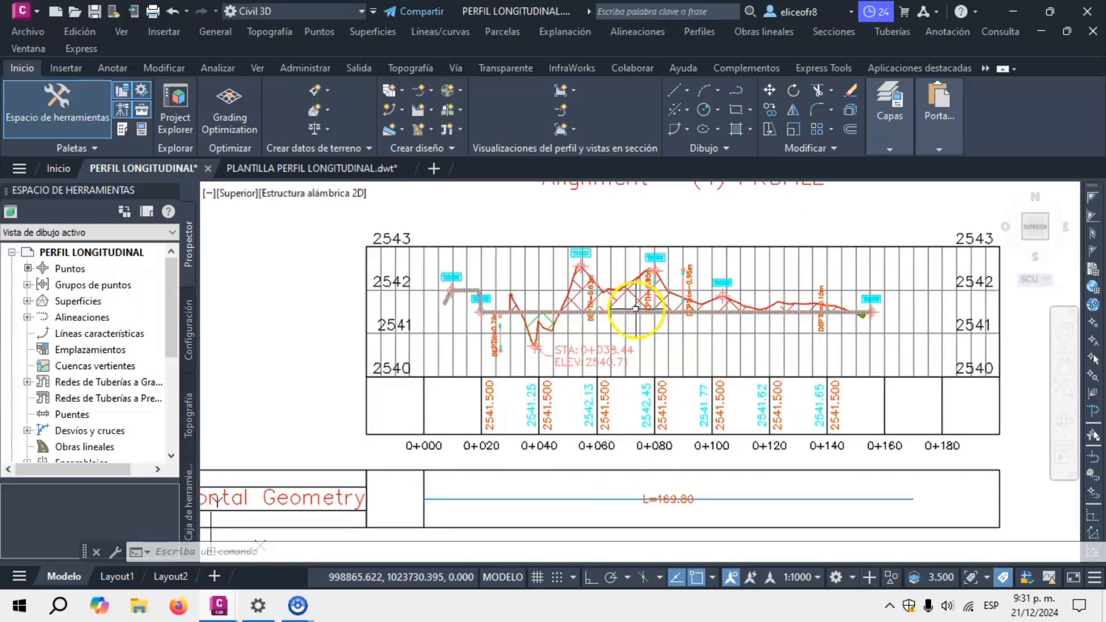
pyautogui.scroll(-2, 636, 308)
pyautogui.scroll(2, 639, 318)
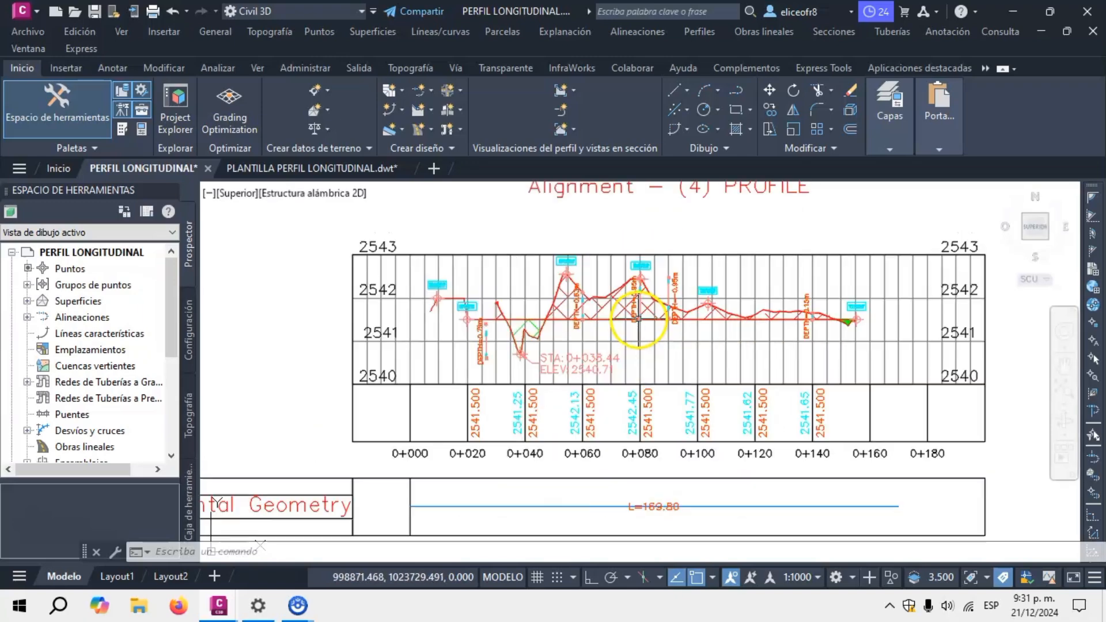
pyautogui.scroll(-4, 639, 318)
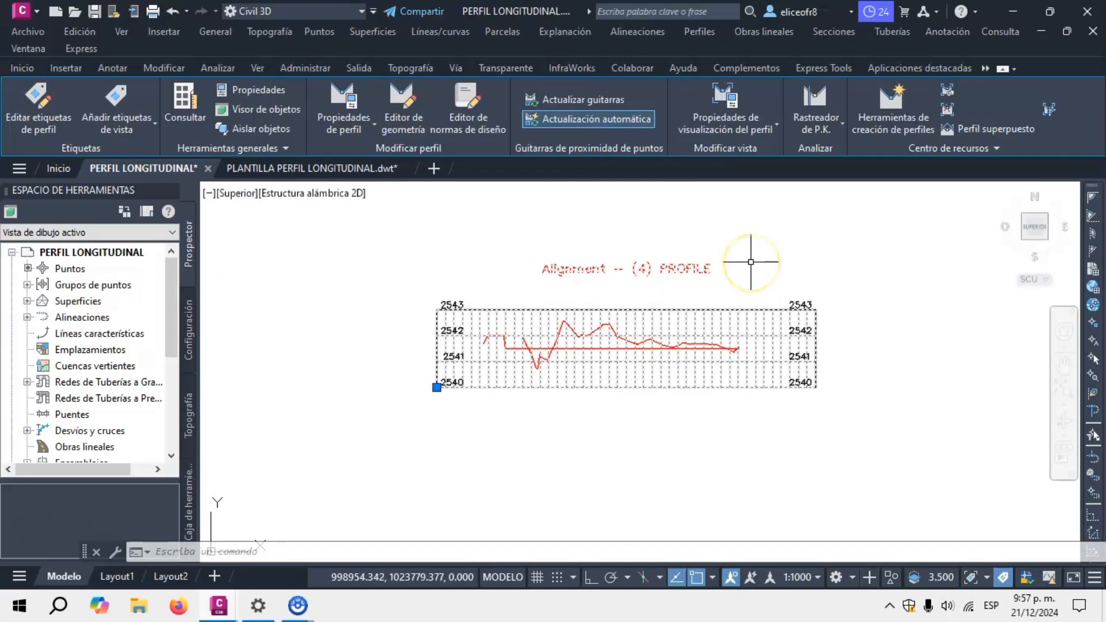
# Step: In the Alignment - (4)7 profile view properties, try the user-specified height, return the elevation range to Altura automática, and apply it
pyautogui.press('Escape')
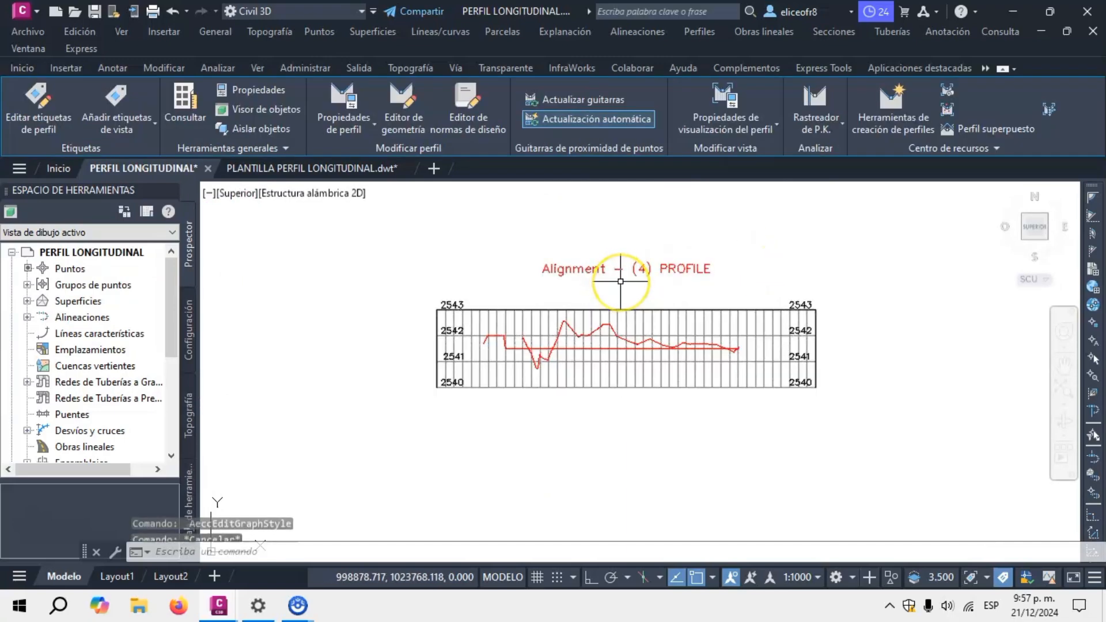
pyautogui.scroll(2, 622, 287)
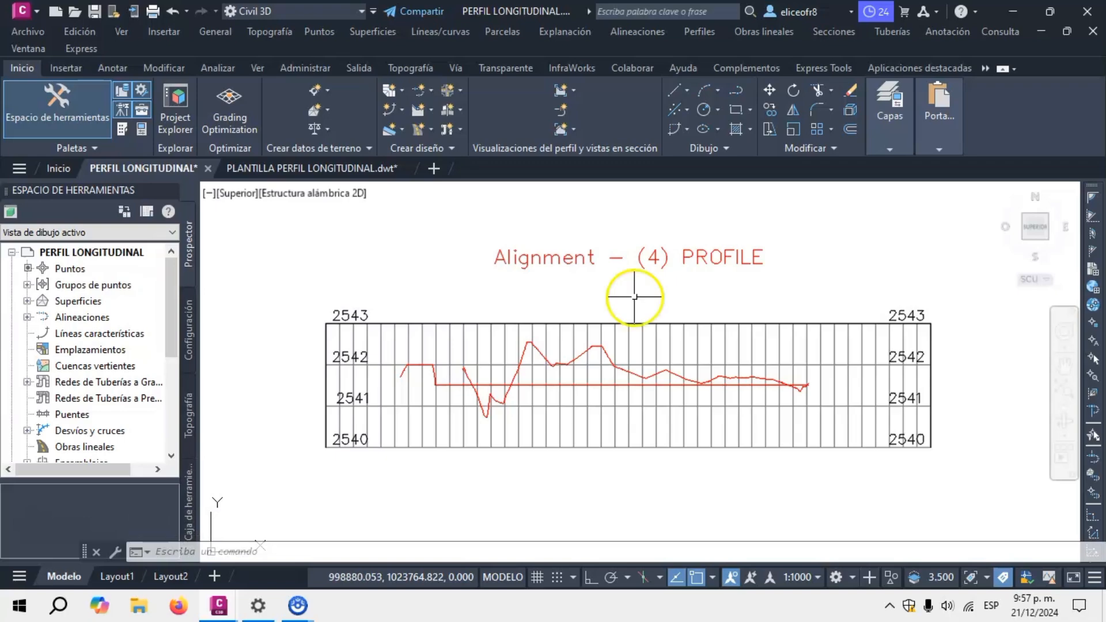
pyautogui.click(648, 324)
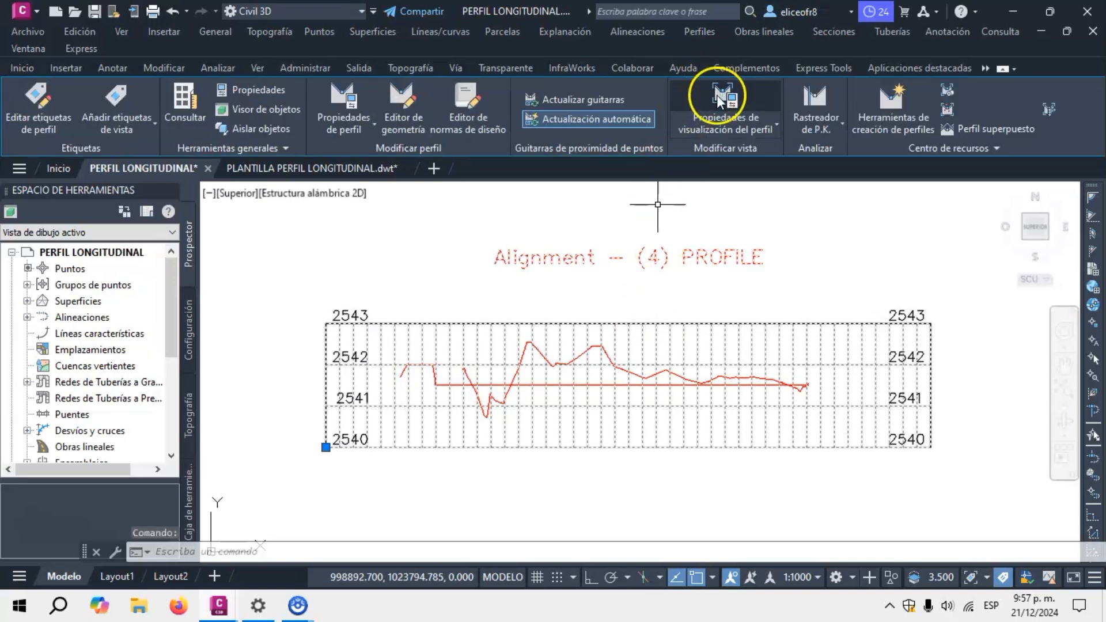
pyautogui.click(716, 95)
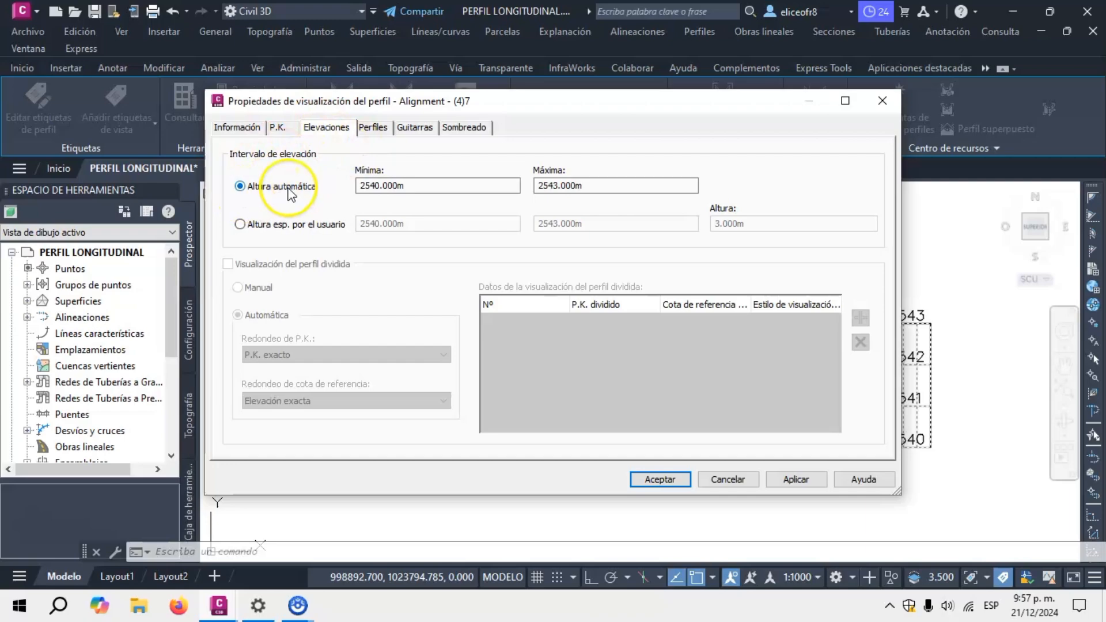
pyautogui.click(241, 226)
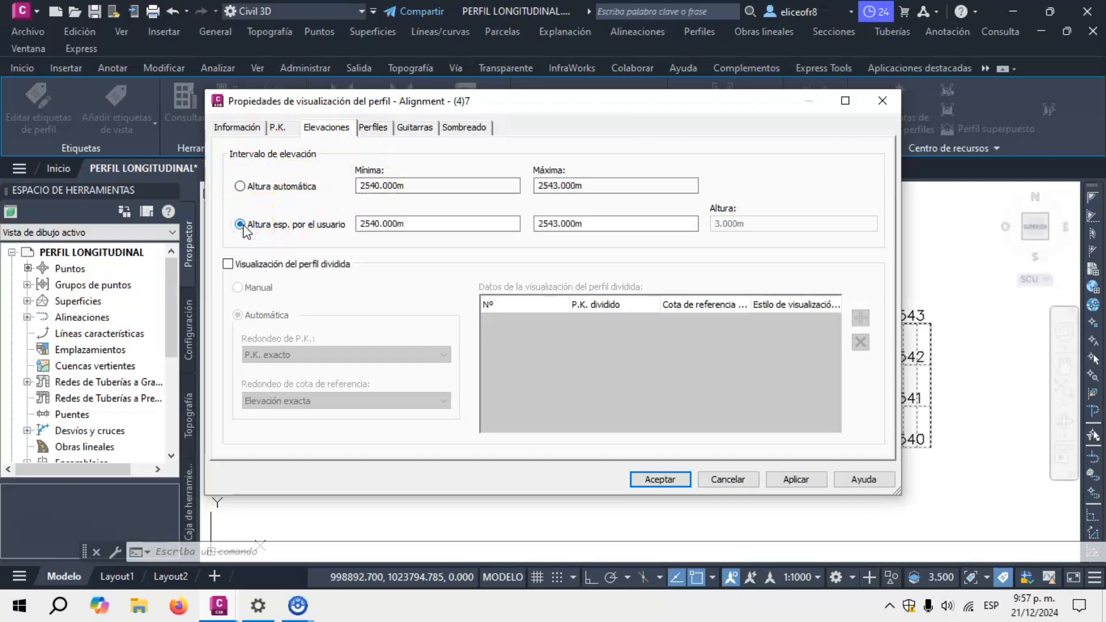
pyautogui.click(239, 187)
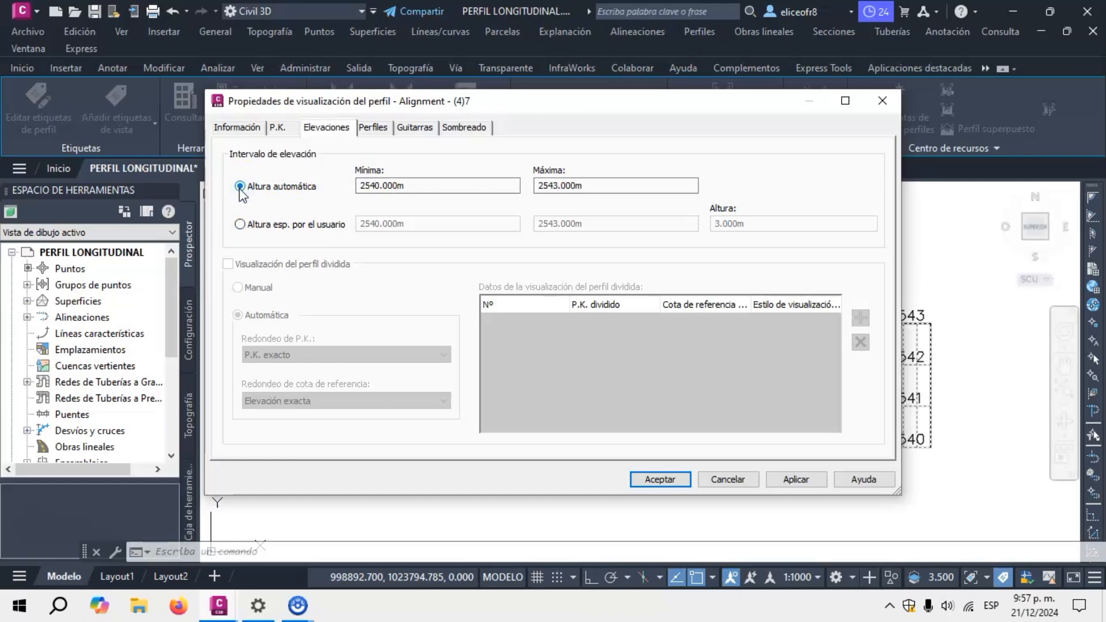
pyautogui.click(796, 480)
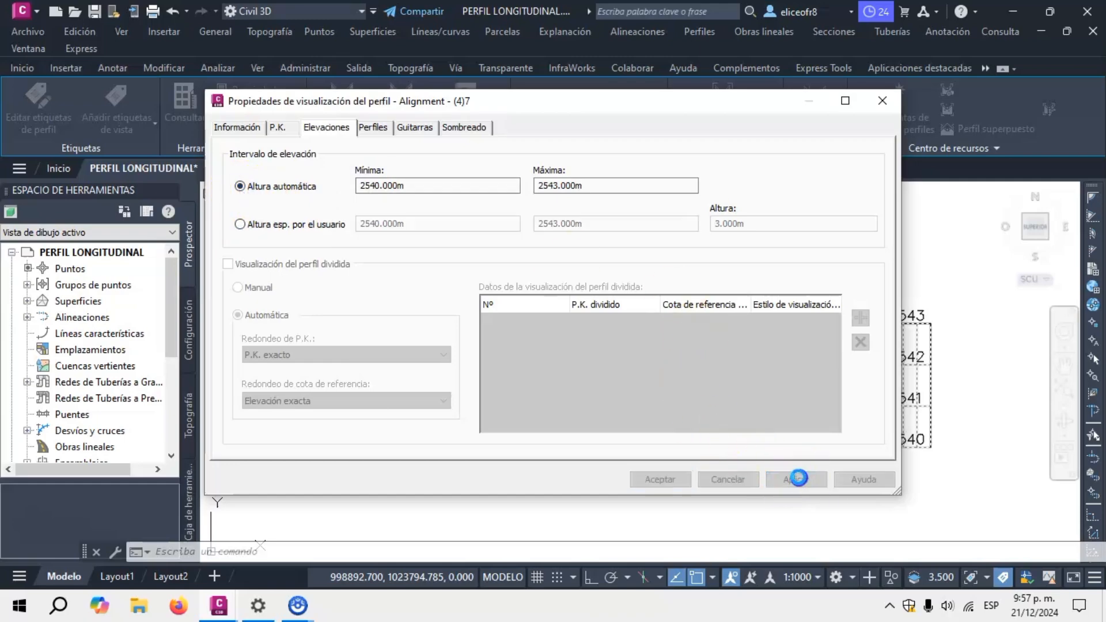
pyautogui.click(660, 479)
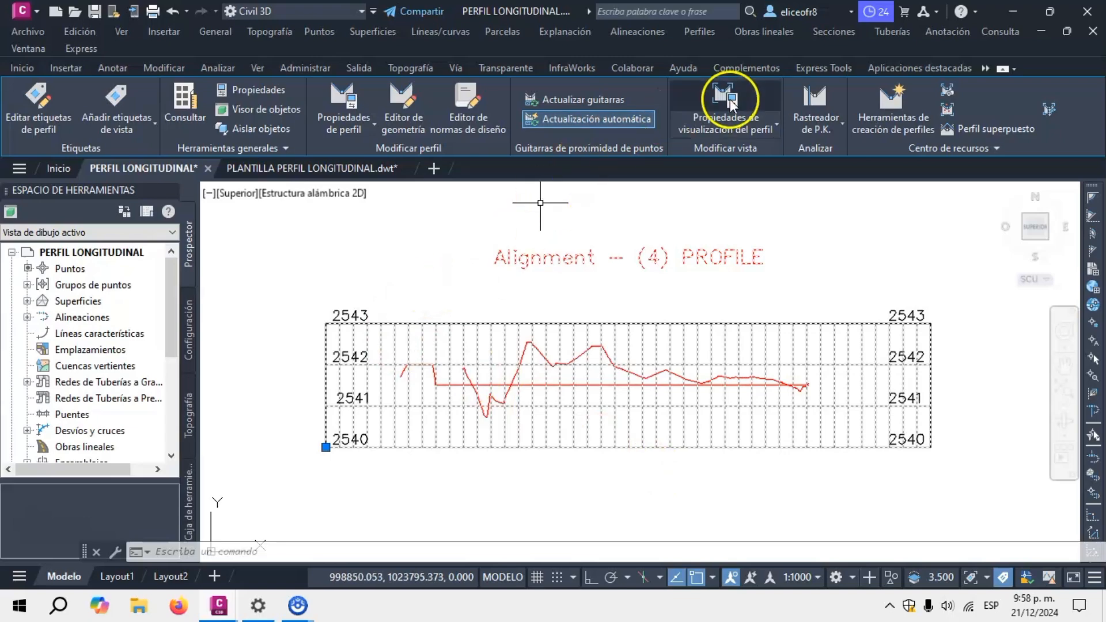
# Step: Open the Profile View style of the selected profile view for editing
pyautogui.click(698, 126)
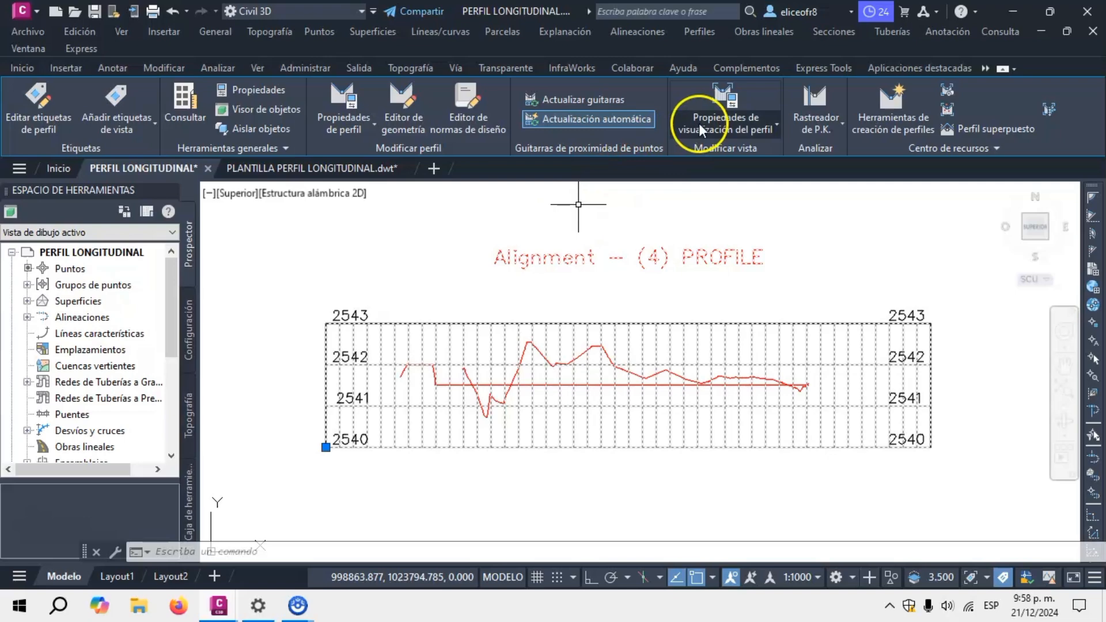
pyautogui.click(745, 128)
pyautogui.click(734, 191)
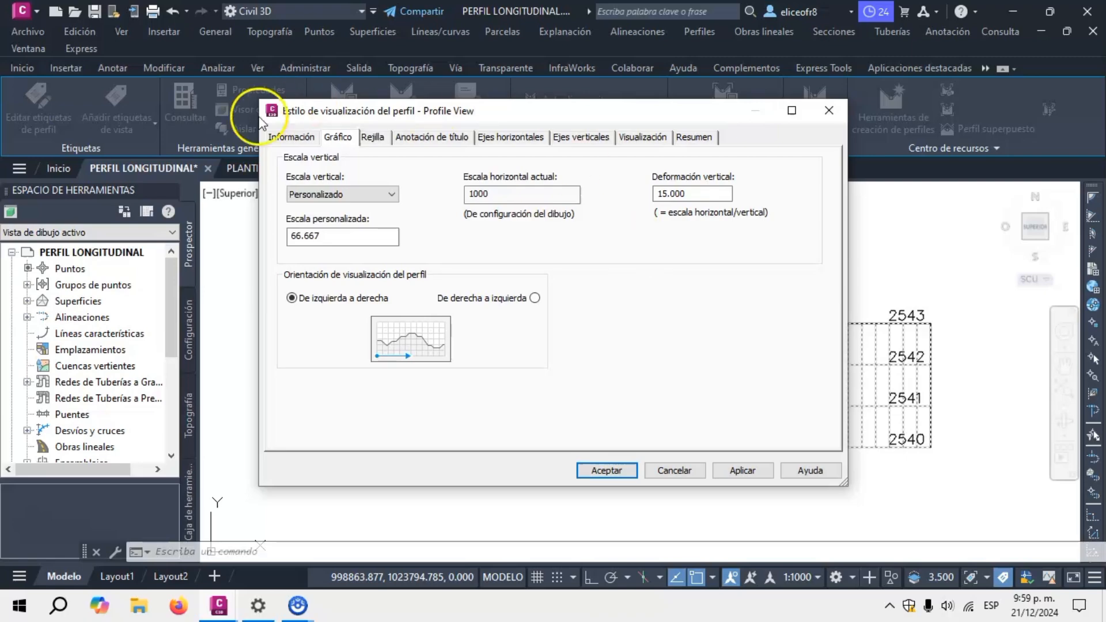
# Step: Review the Profile View style's name, vertical scale and exaggeration, grid options, and title annotation settings
pyautogui.click(280, 137)
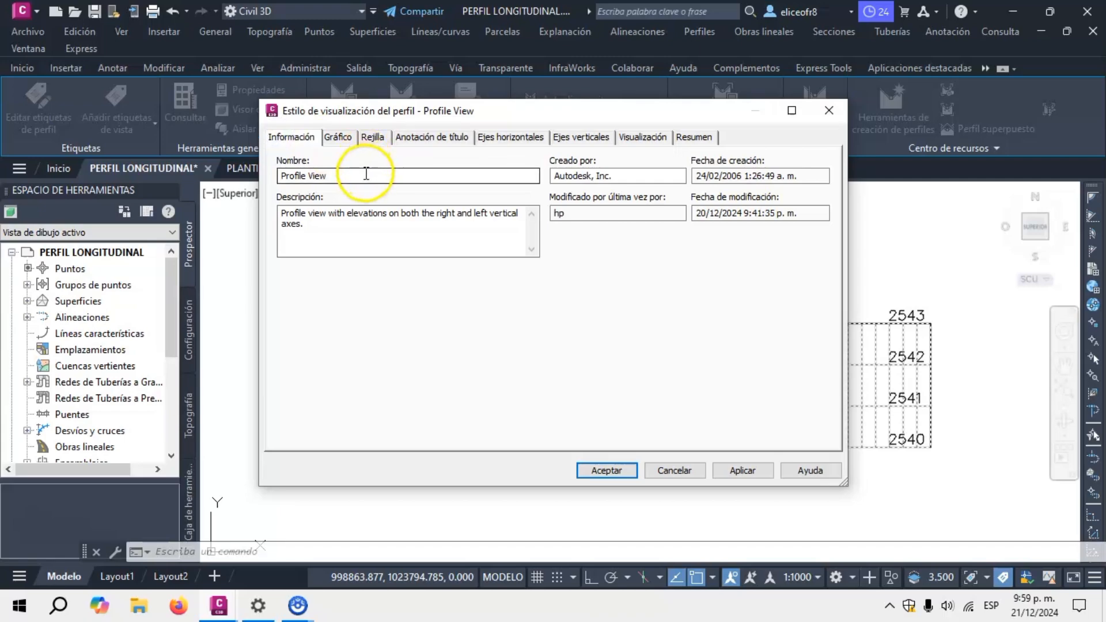
pyautogui.moveTo(365, 173); pyautogui.dragTo(279, 196)
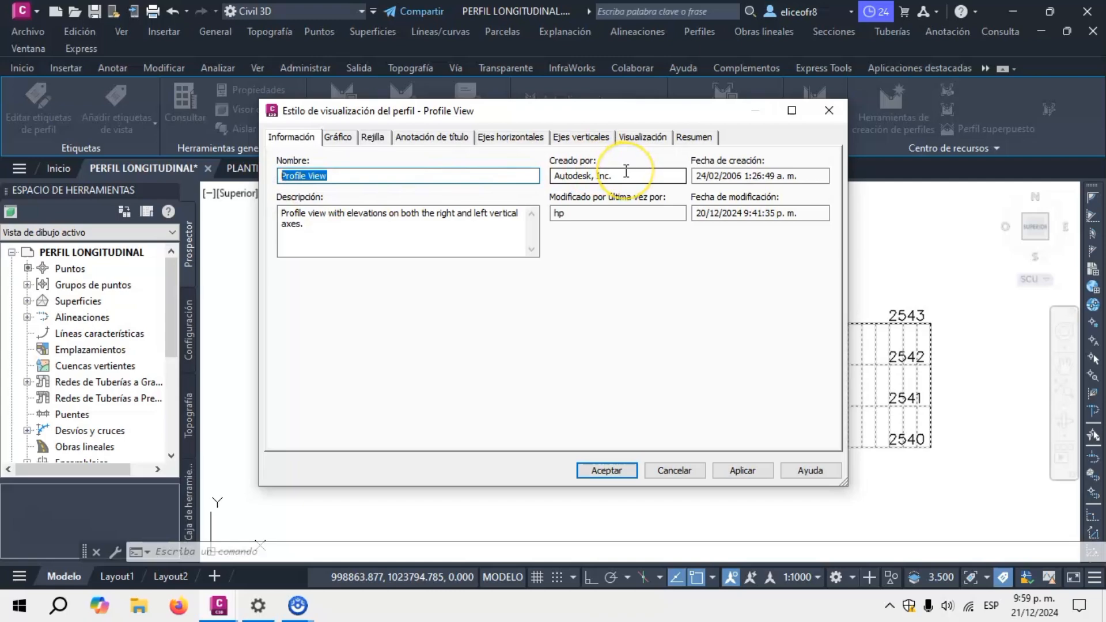
pyautogui.click(338, 140)
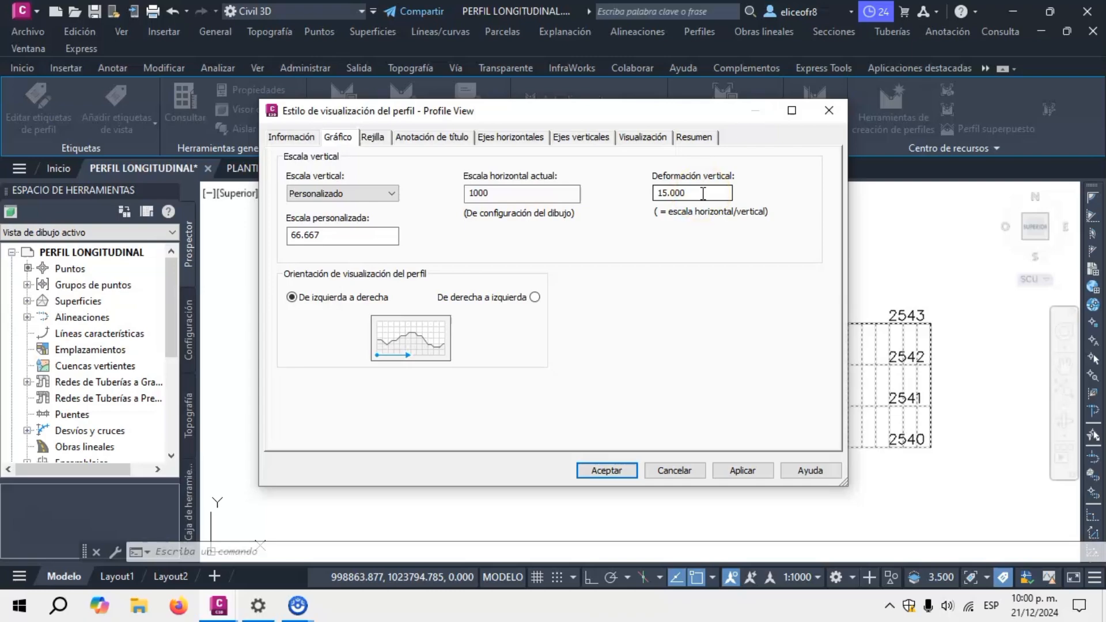
pyautogui.click(373, 140)
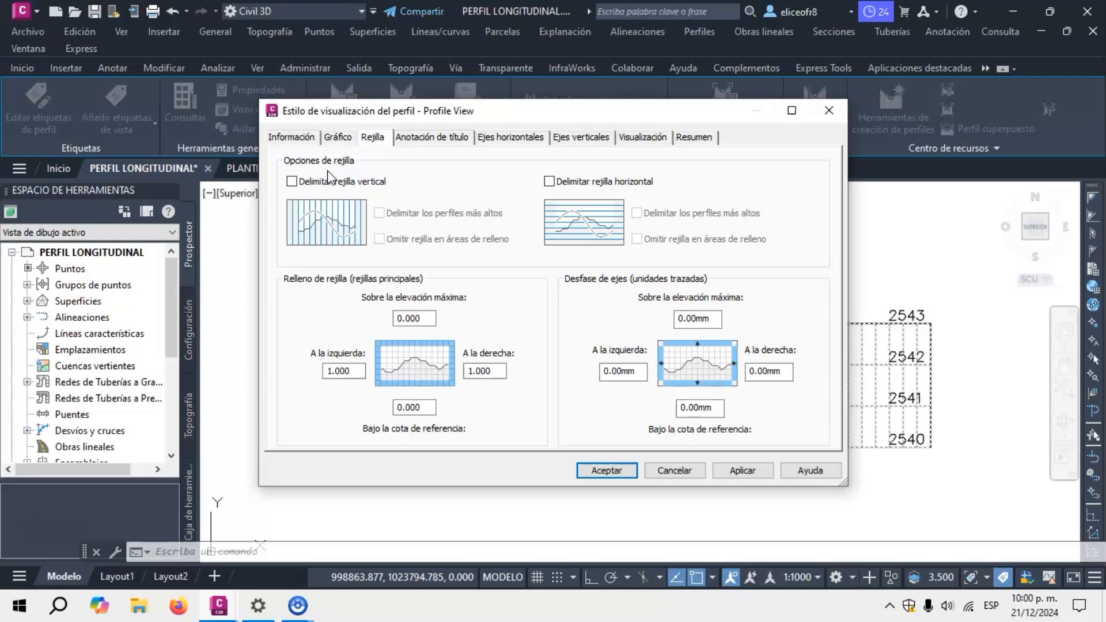
pyautogui.click(444, 140)
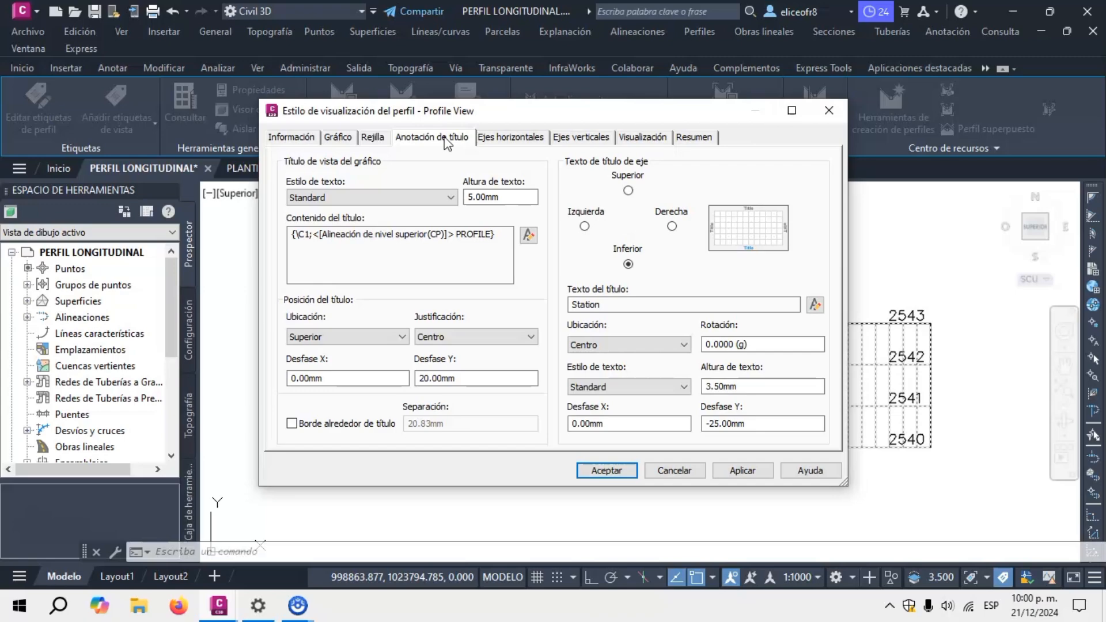
# Step: Inspect the style's horizontal and vertical axis tick settings and its component display, and close the style without saving changes
pyautogui.click(494, 138)
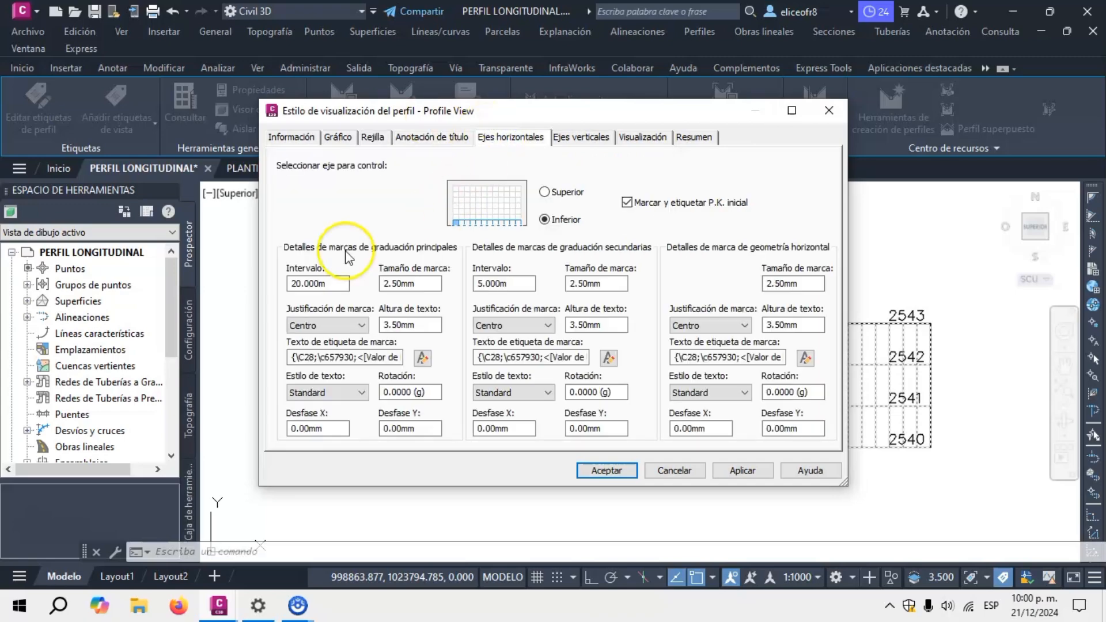
pyautogui.click(339, 283)
pyautogui.click(423, 283)
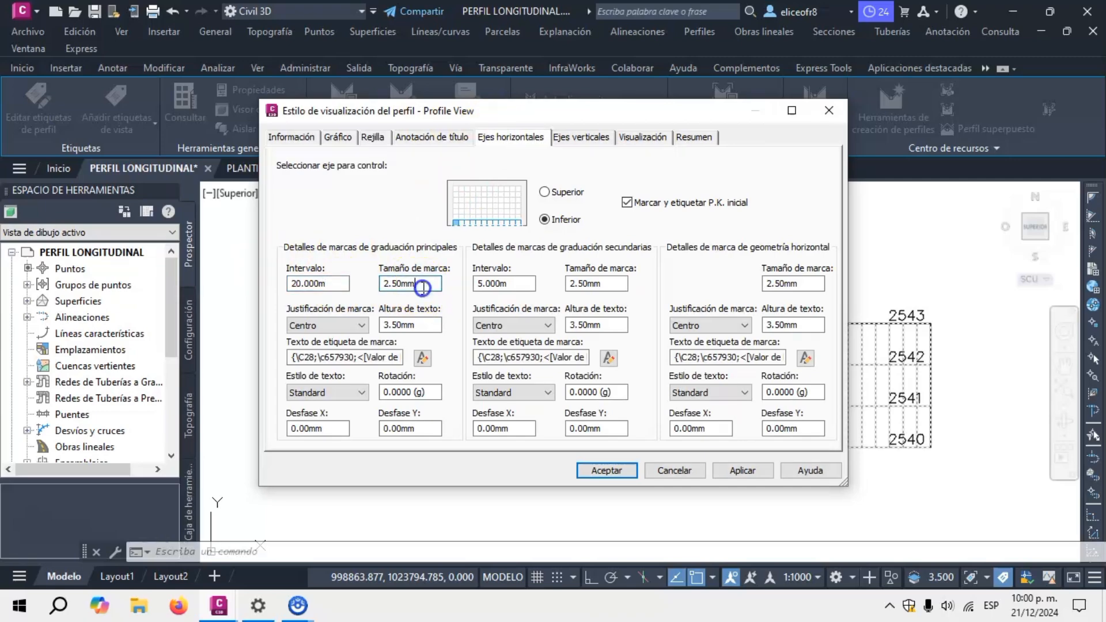
pyautogui.click(519, 285)
pyautogui.click(592, 283)
pyautogui.click(585, 141)
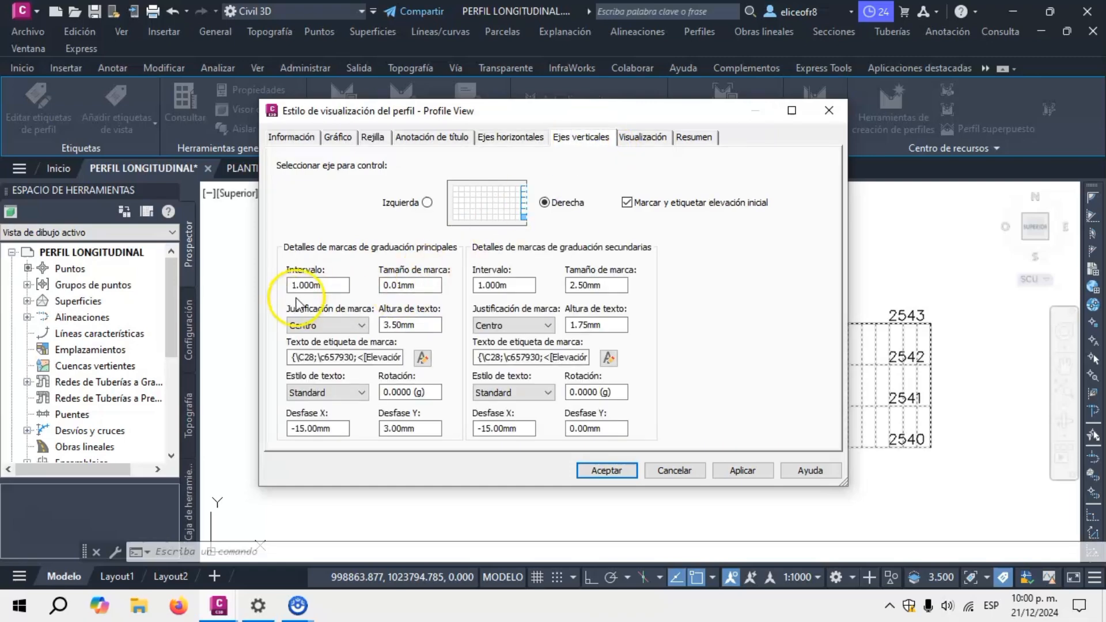
pyautogui.click(643, 140)
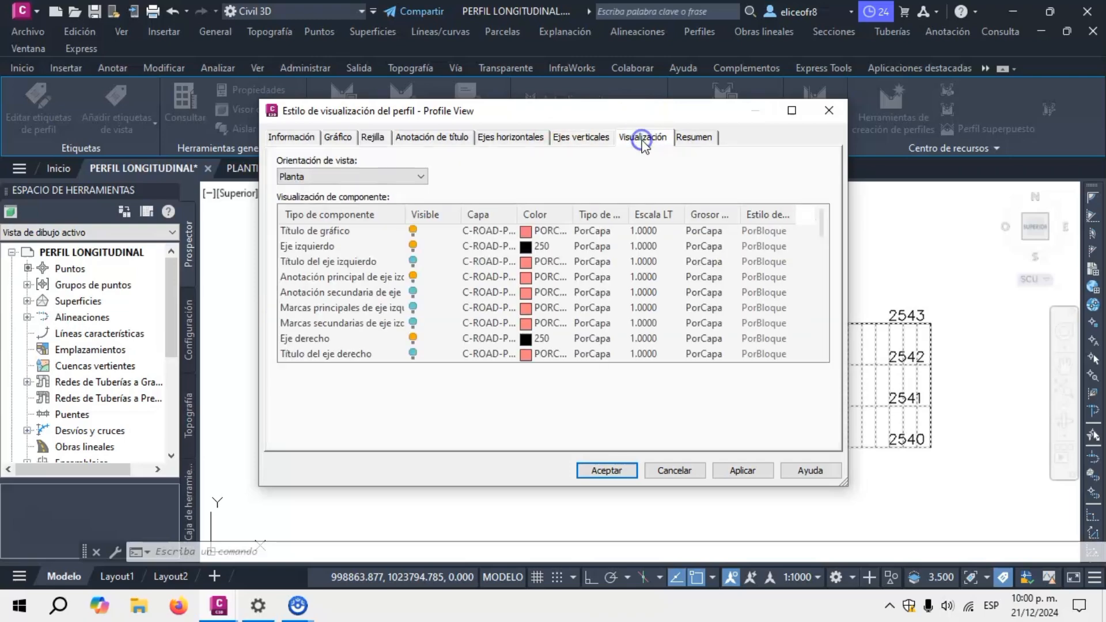
pyautogui.click(543, 264)
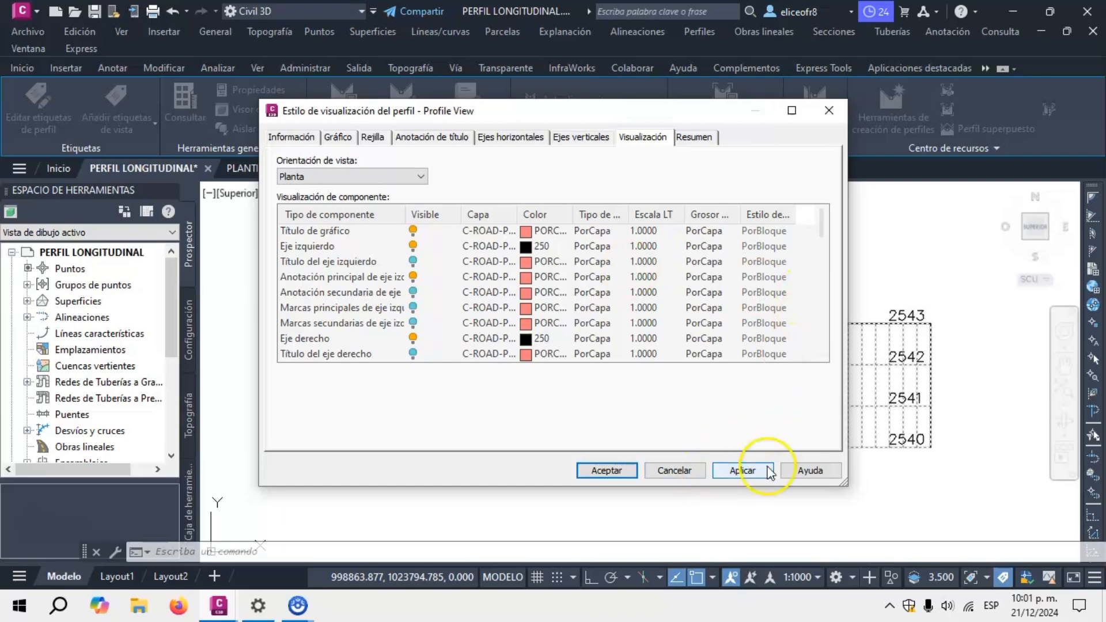
pyautogui.click(669, 473)
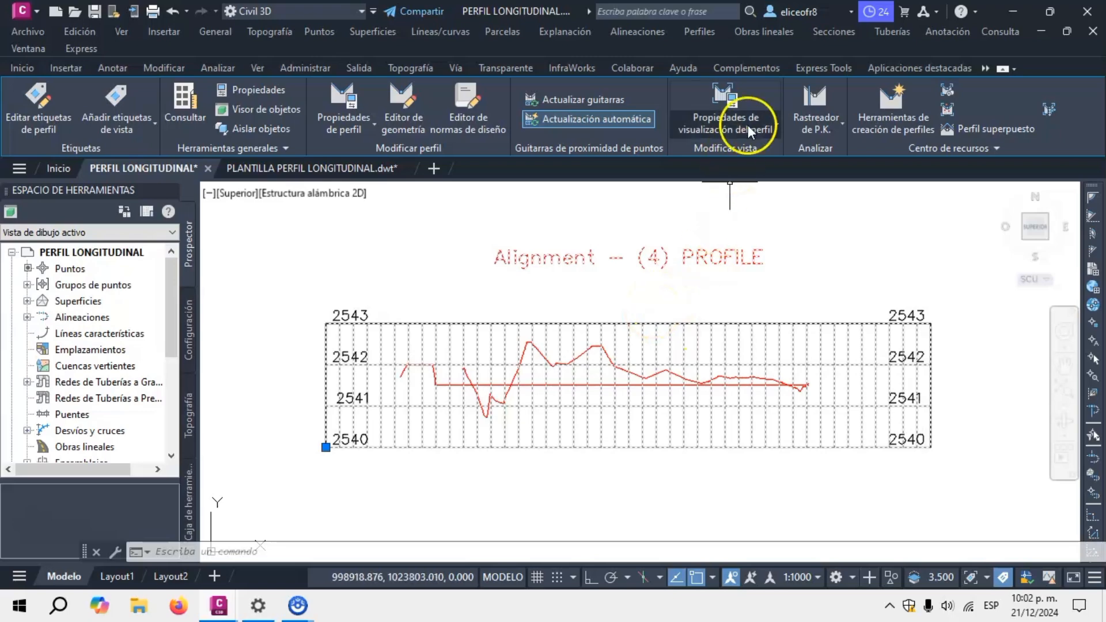
# Step: In the profile view's properties, add a Datos de perfil band with the Elevations and Stations style, accepting the default geometry points
pyautogui.click(753, 106)
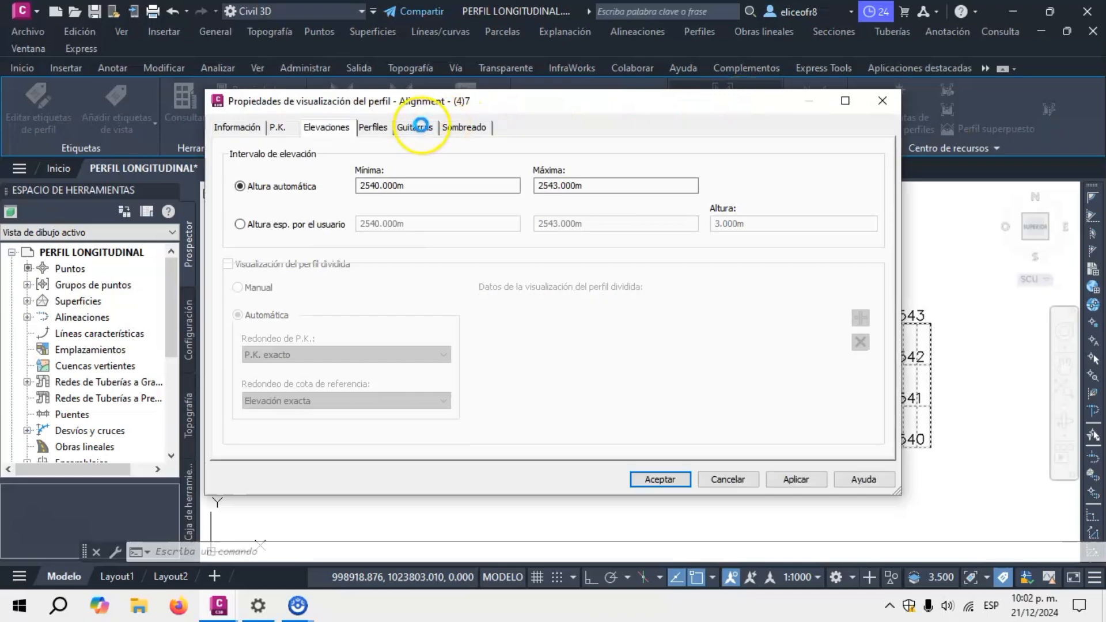
pyautogui.click(423, 130)
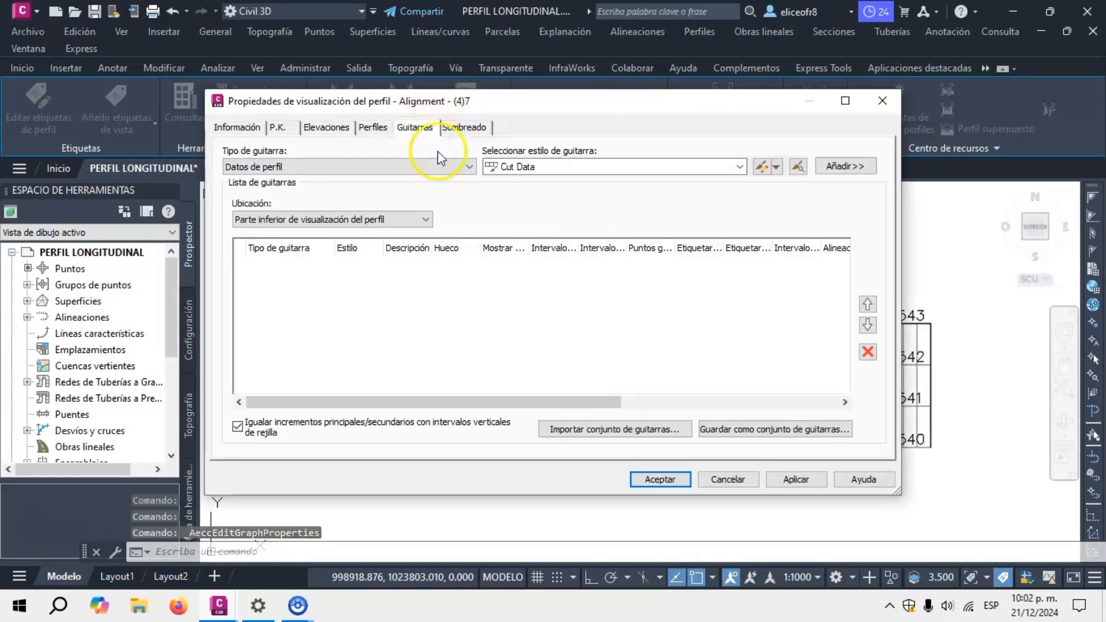
pyautogui.click(340, 166)
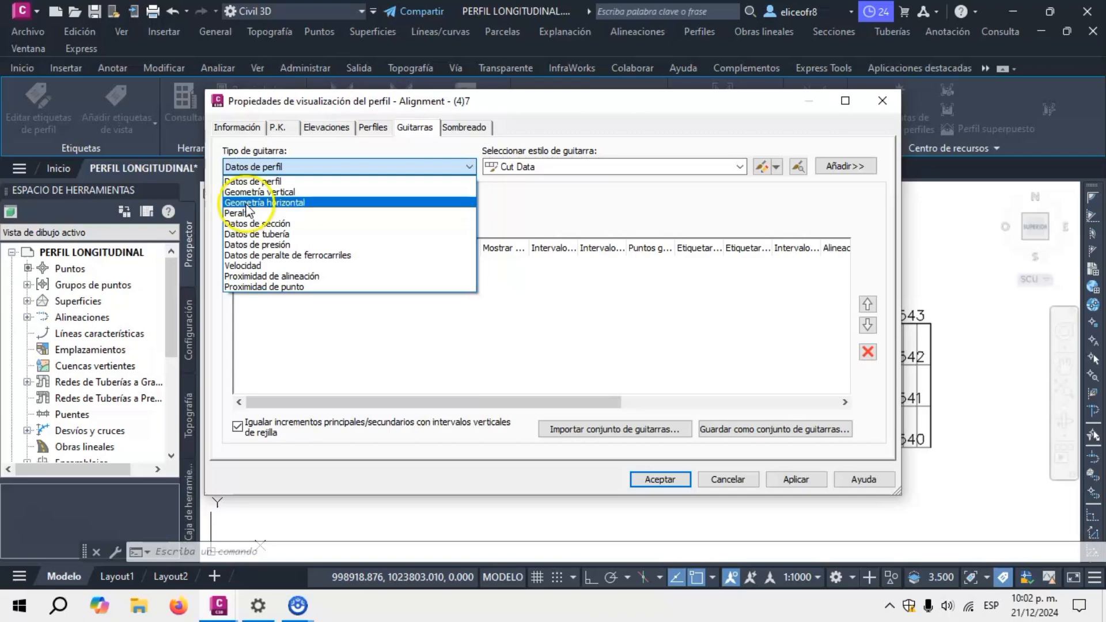
pyautogui.click(250, 181)
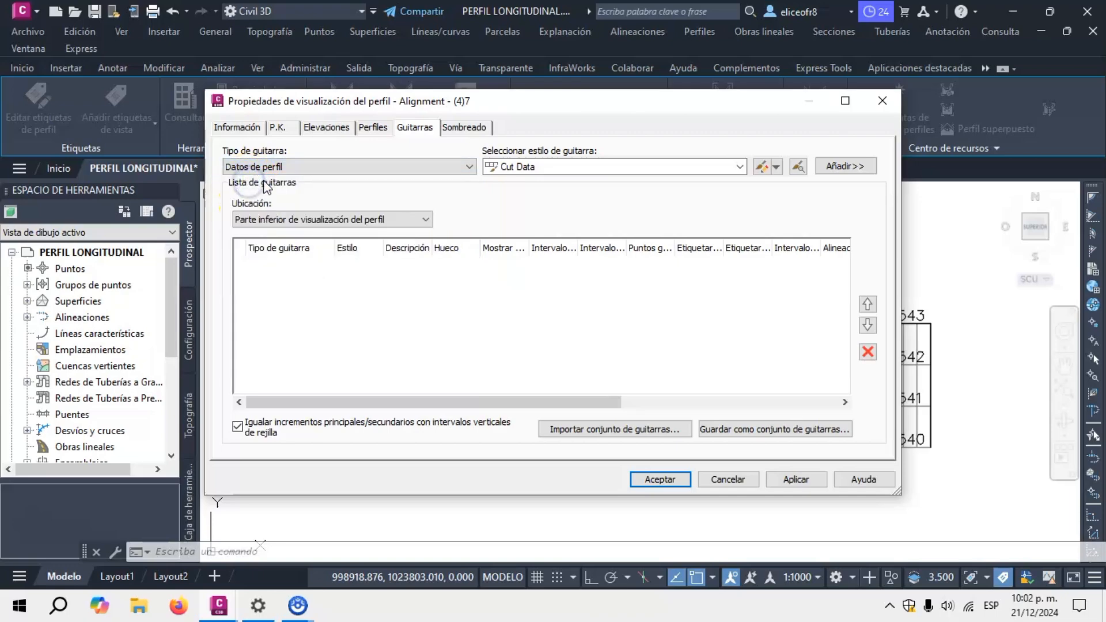
pyautogui.click(623, 166)
pyautogui.click(599, 197)
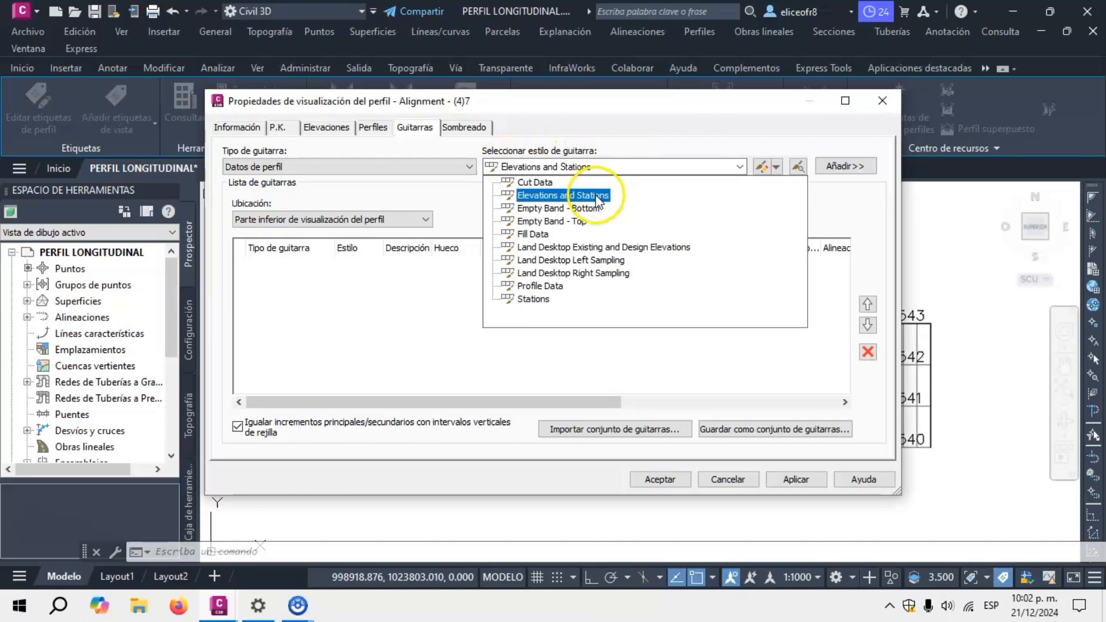
pyautogui.click(861, 168)
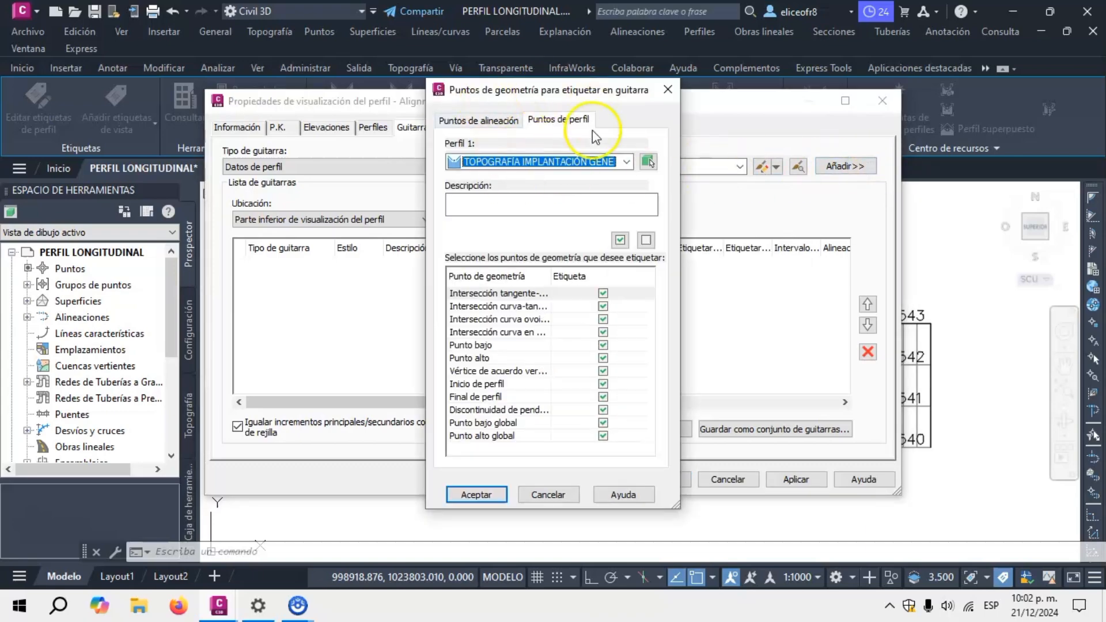
pyautogui.click(474, 495)
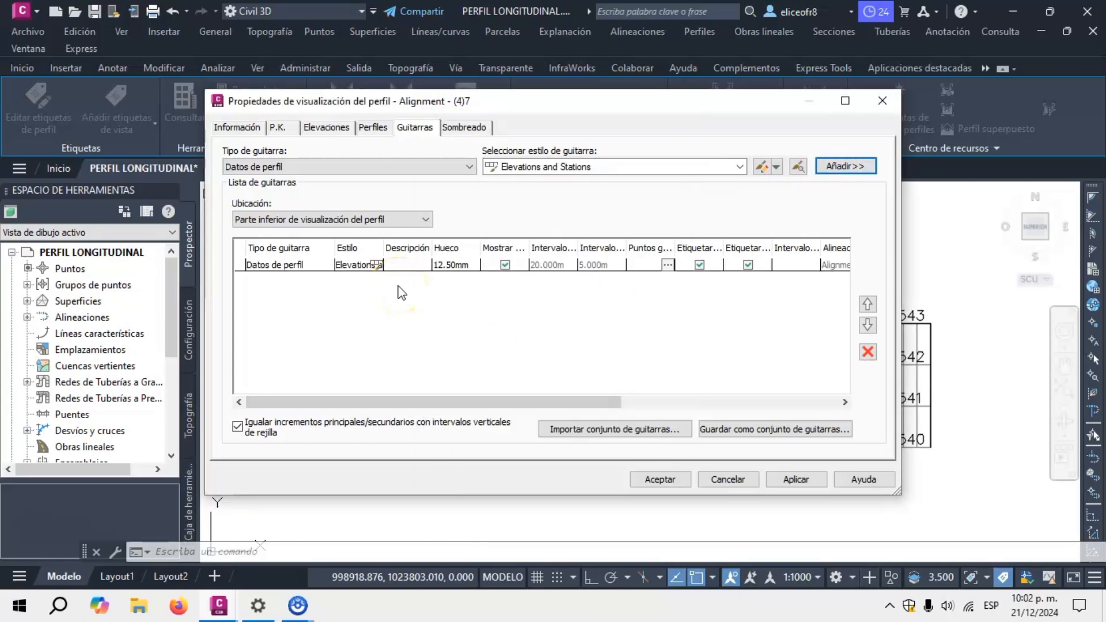
# Step: Add a Geometría vertical band with the Geometría style below the profile view
pyautogui.click(398, 166)
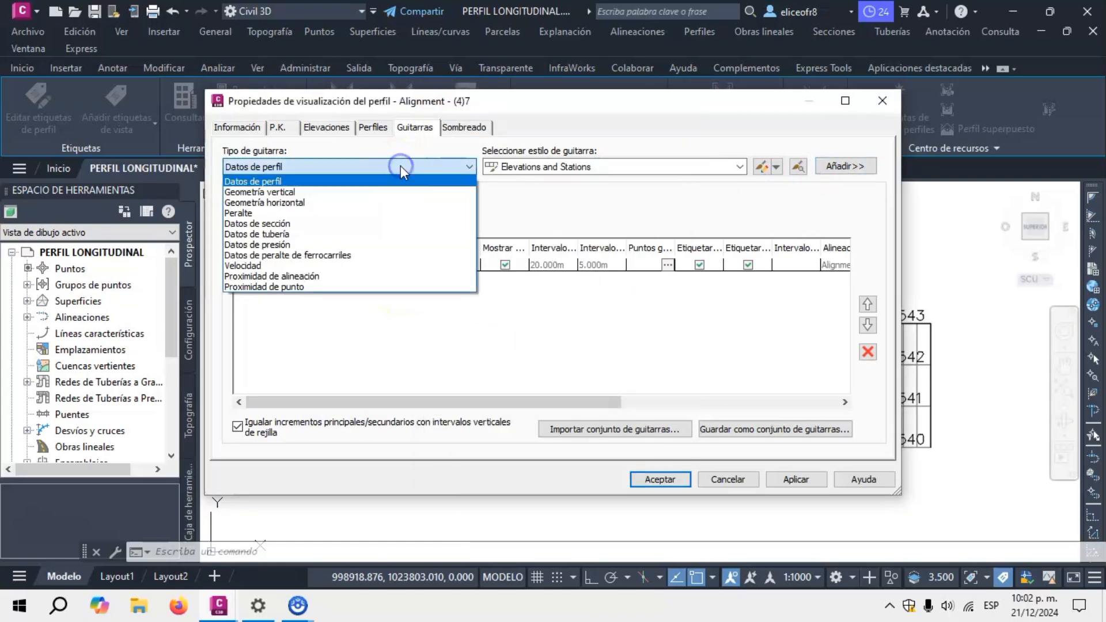
pyautogui.click(259, 192)
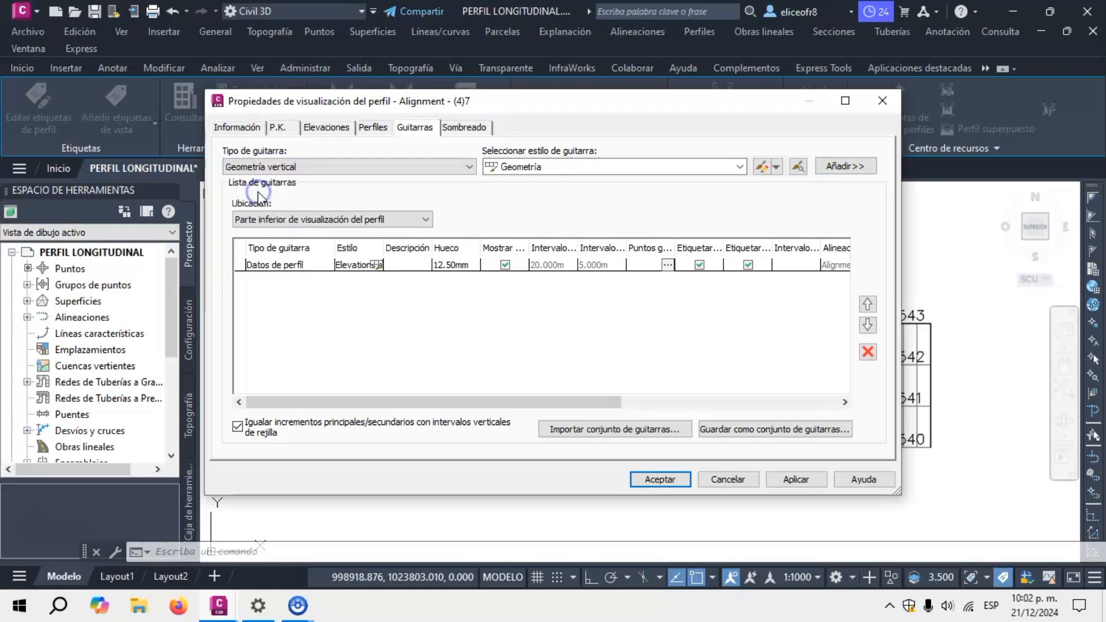
pyautogui.click(615, 167)
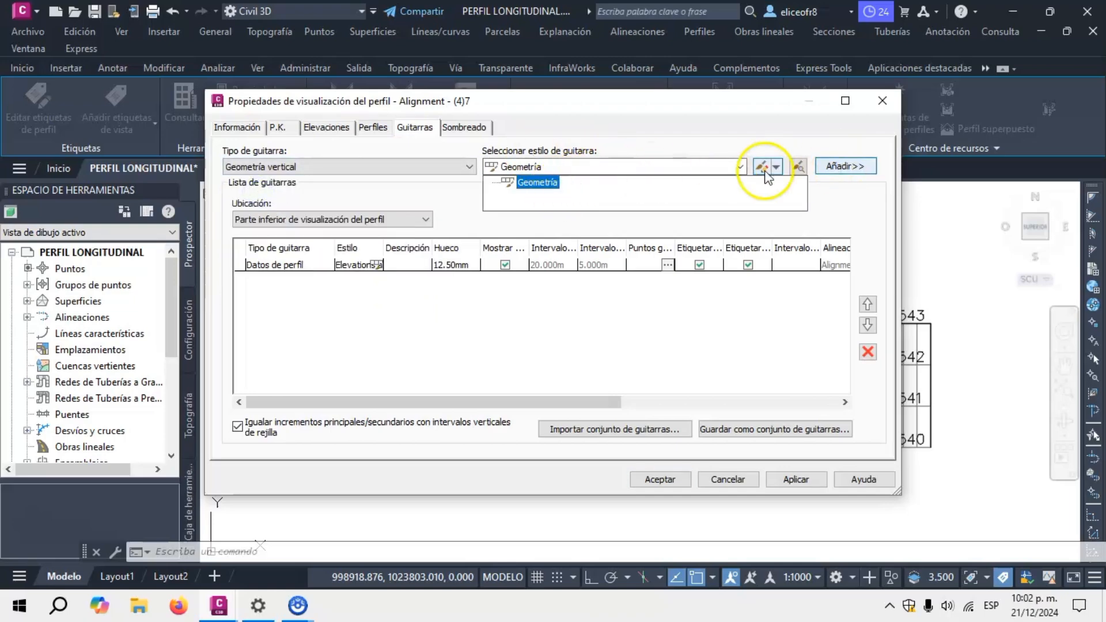
pyautogui.click(695, 169)
pyautogui.click(852, 167)
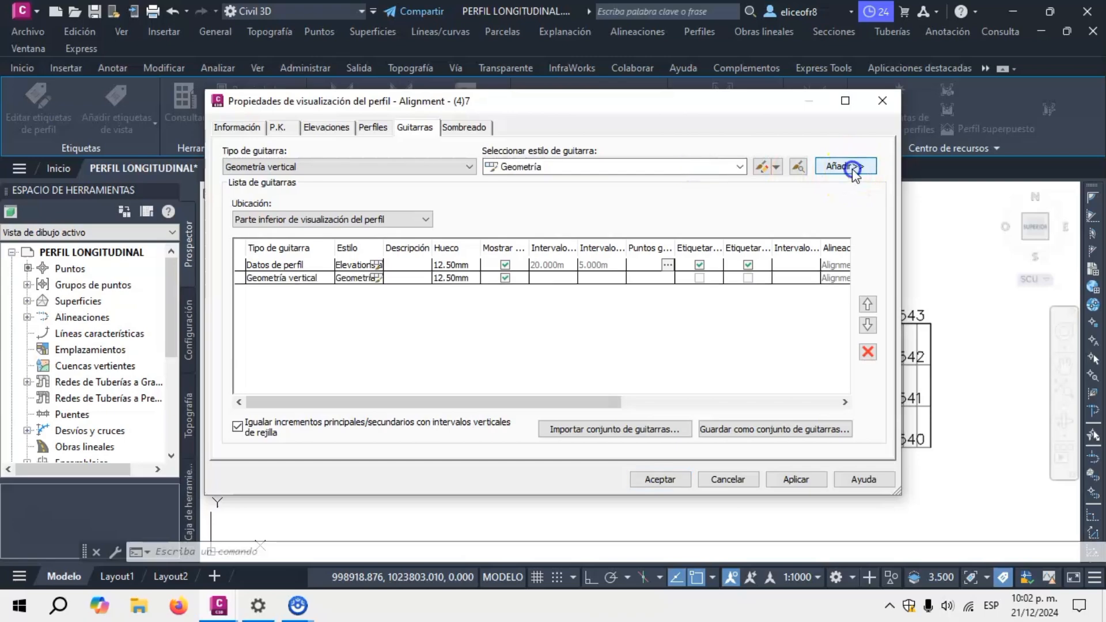
# Step: Add a Geometría horizontal band with the Geometría style, and apply and accept the profile view properties
pyautogui.click(344, 165)
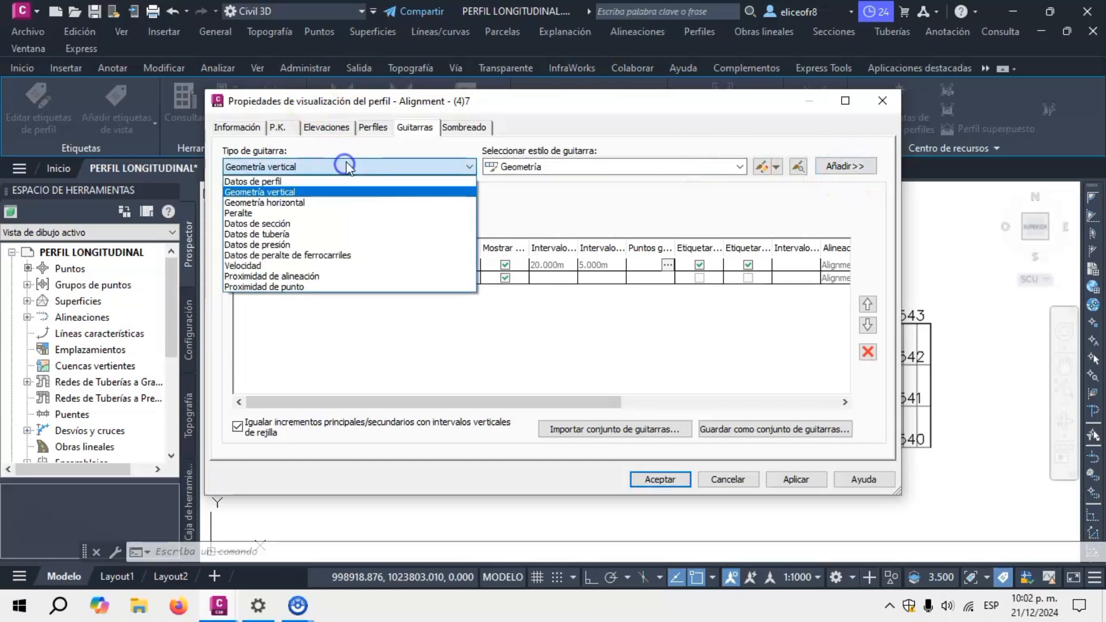
pyautogui.click(291, 204)
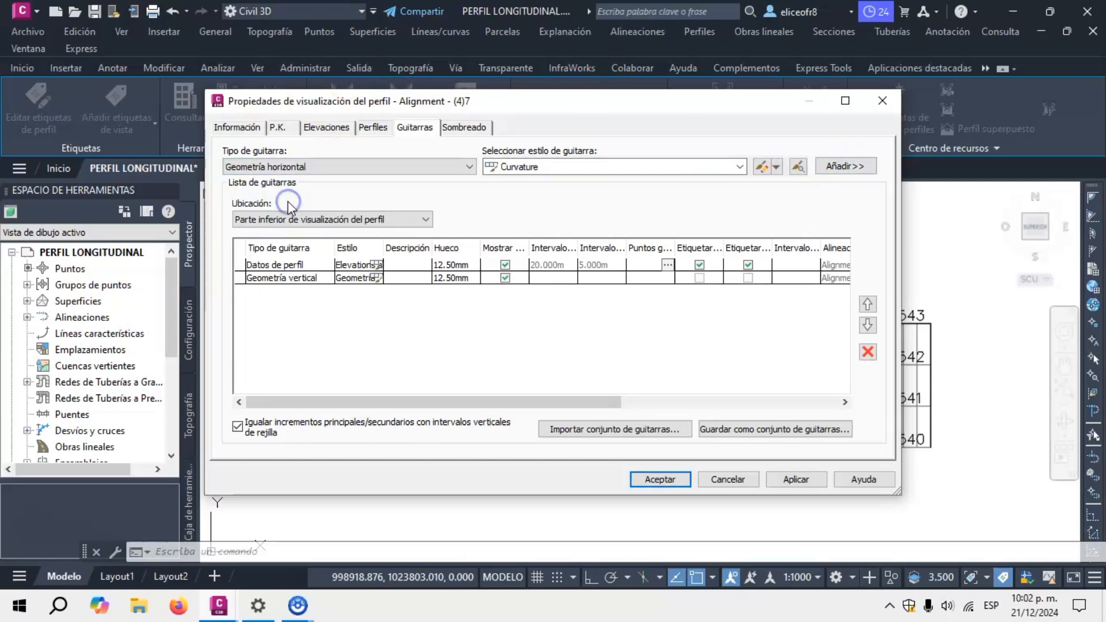
pyautogui.click(560, 167)
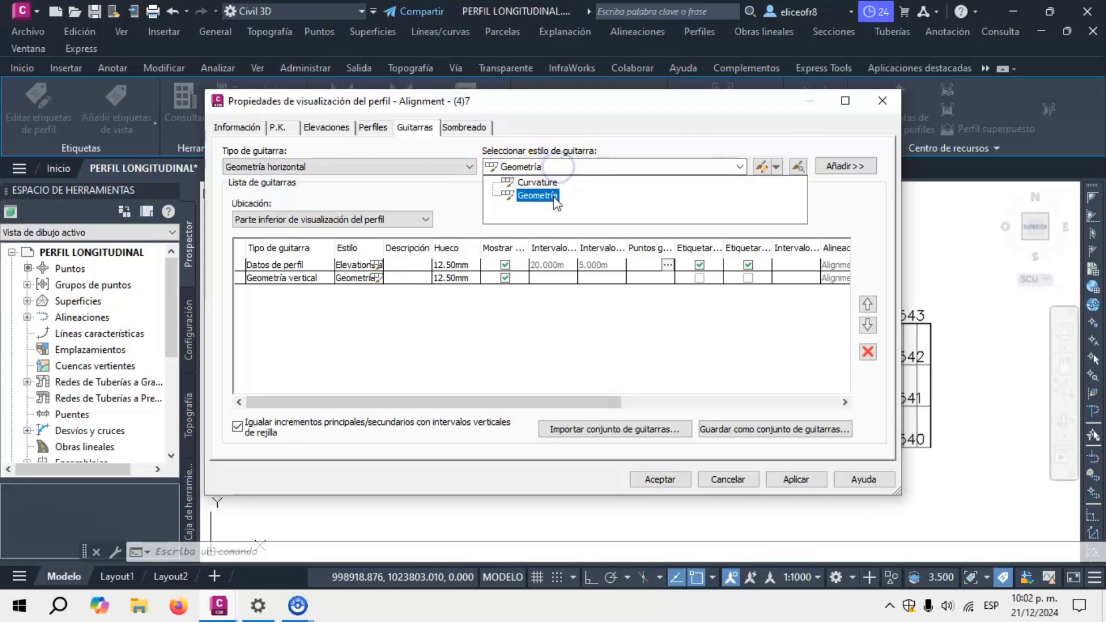
pyautogui.click(547, 197)
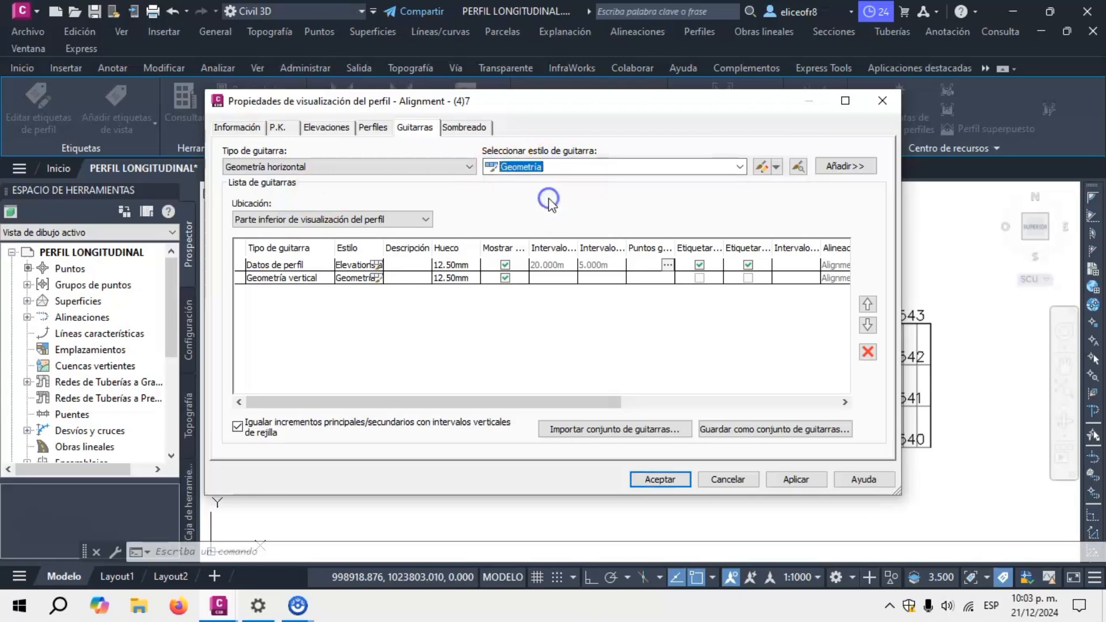
pyautogui.click(842, 168)
pyautogui.click(796, 479)
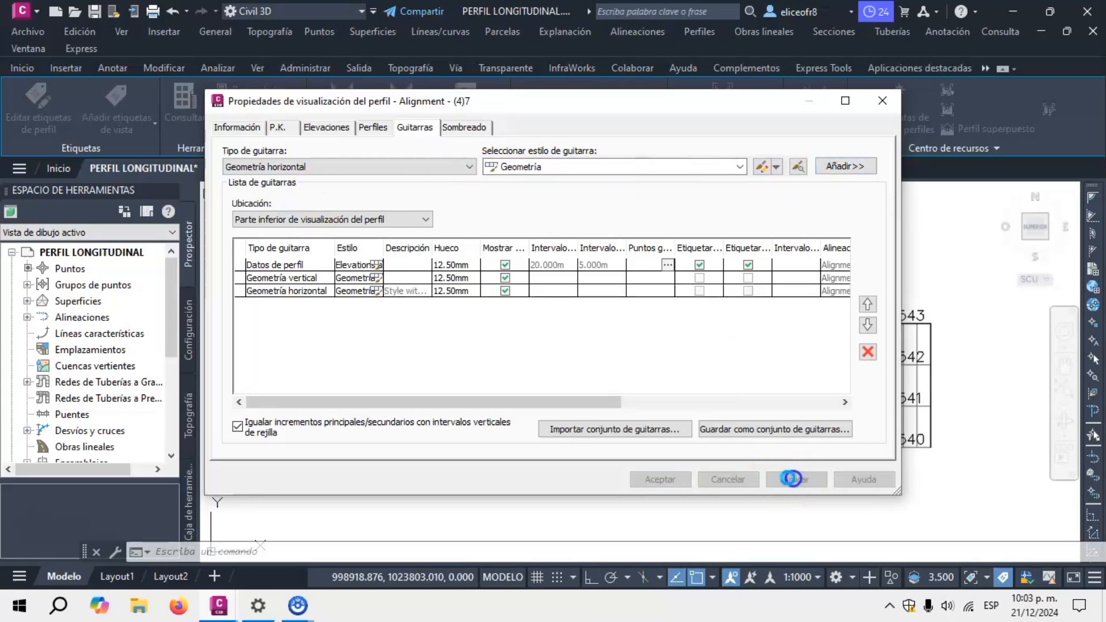
pyautogui.click(662, 481)
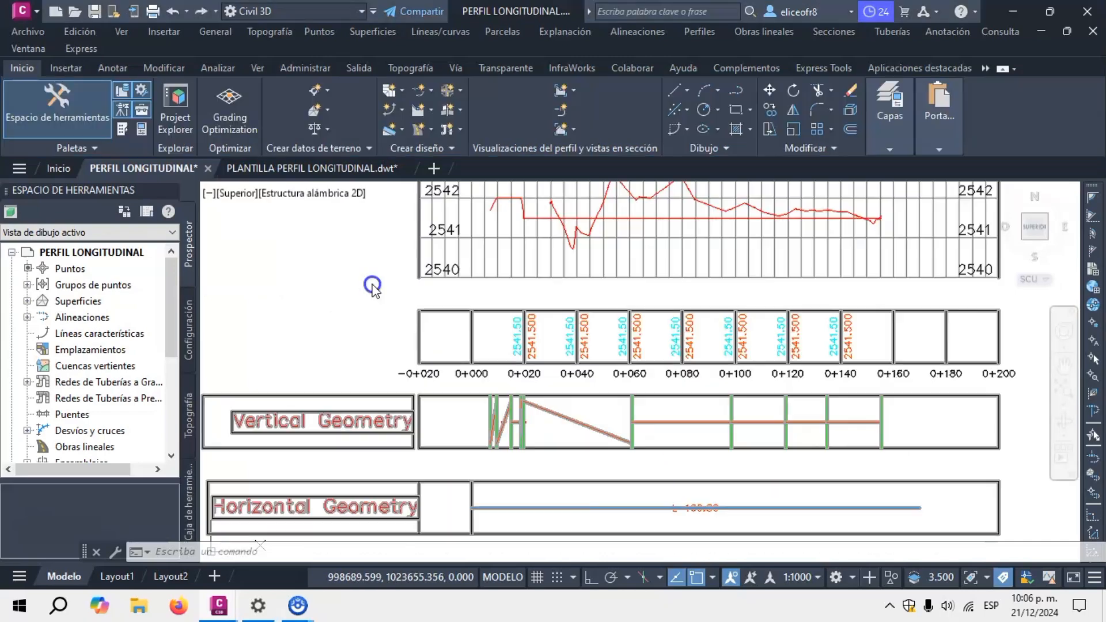
# Step: Examine the elevations and stations, Vertical Geometry and Horizontal Geometry bands drawn below the profile grid
pyautogui.scroll(-2, 484, 266)
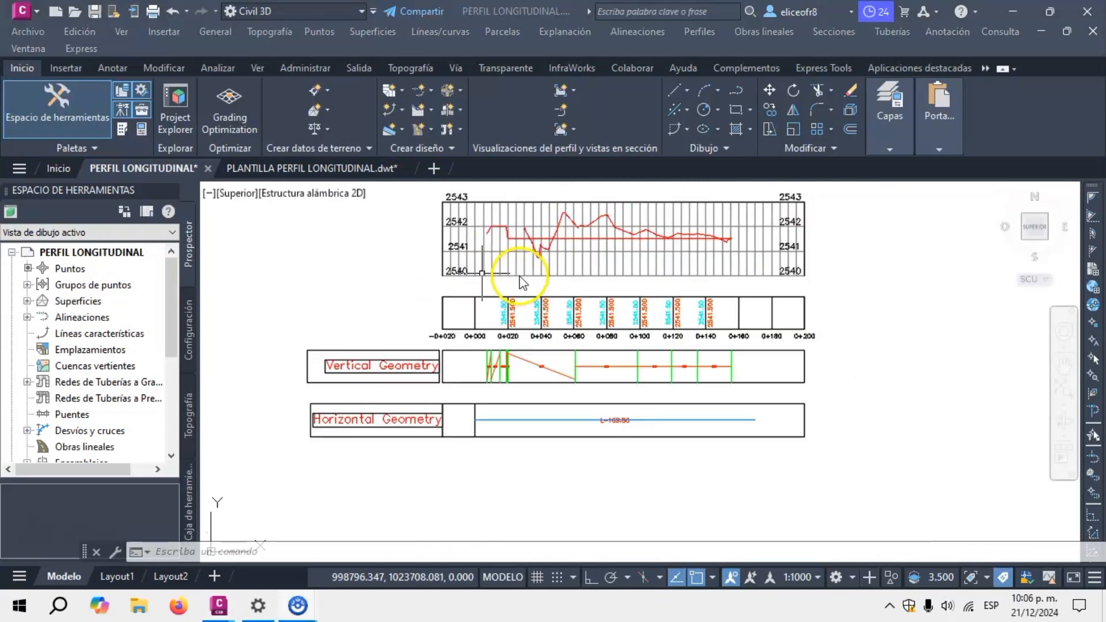
pyautogui.click(805, 281)
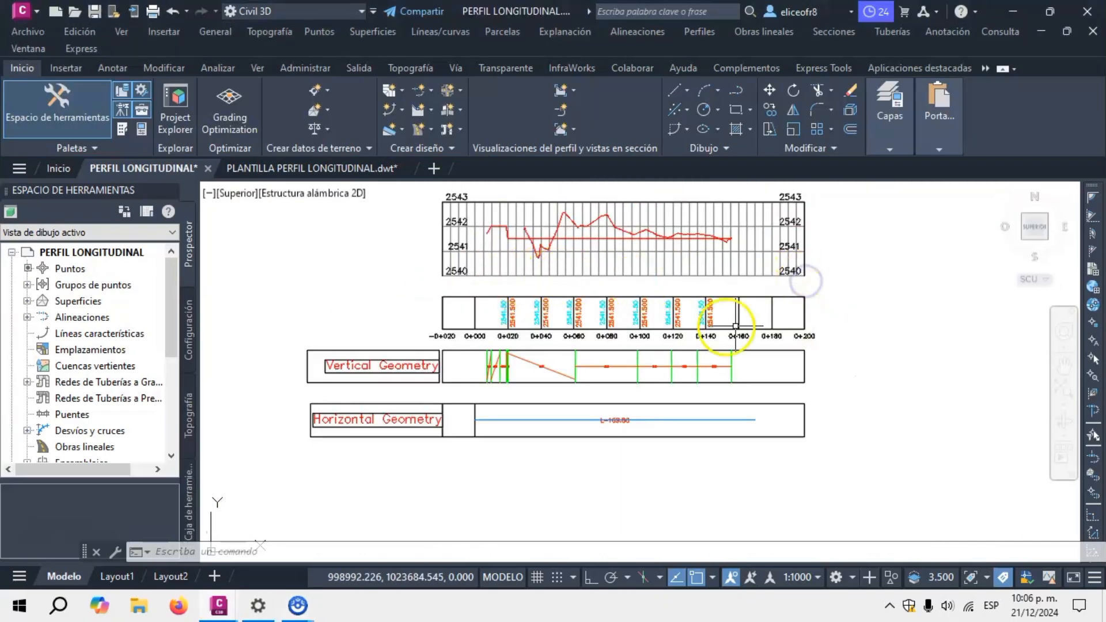
pyautogui.scroll(3, 562, 321)
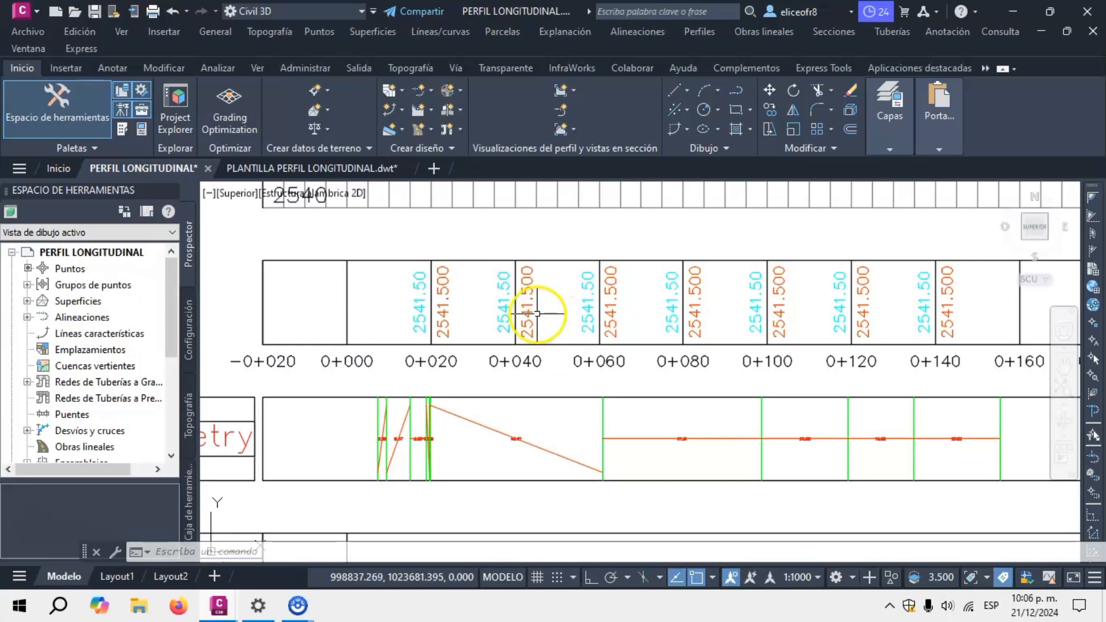
pyautogui.scroll(4, 537, 310)
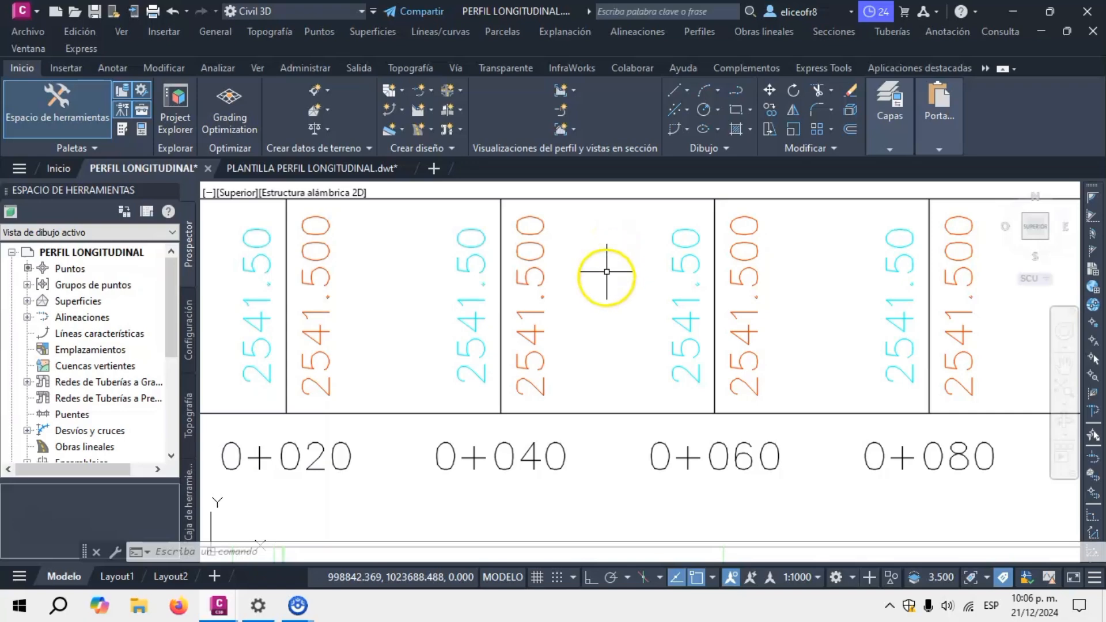
pyautogui.scroll(-5, 610, 273)
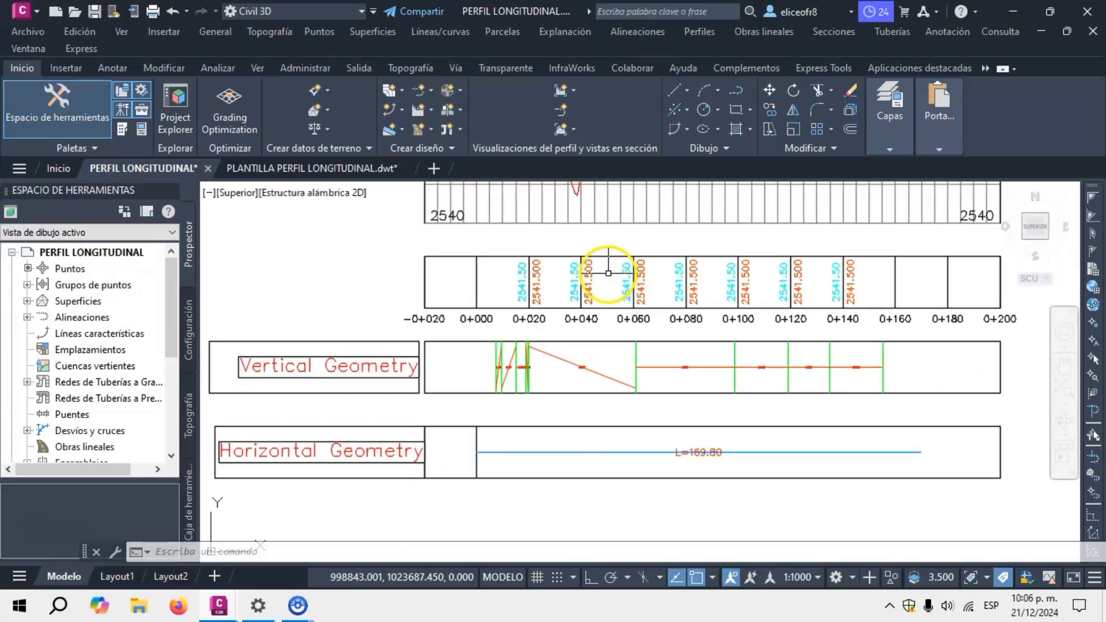
pyautogui.scroll(-2, 609, 273)
pyautogui.scroll(2, 449, 341)
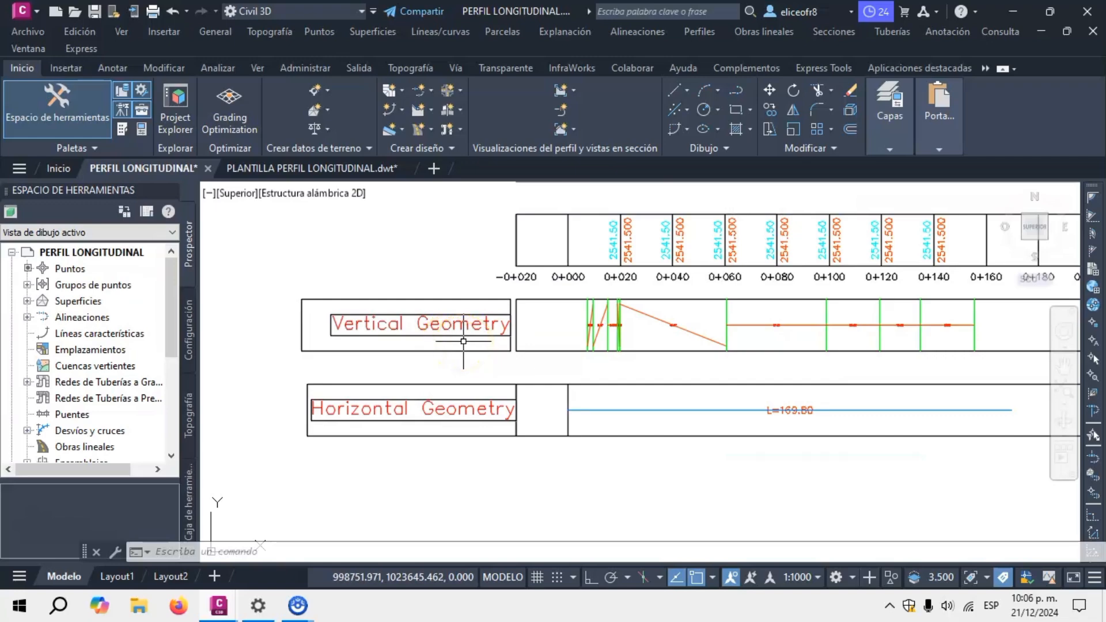
pyautogui.scroll(-2, 463, 341)
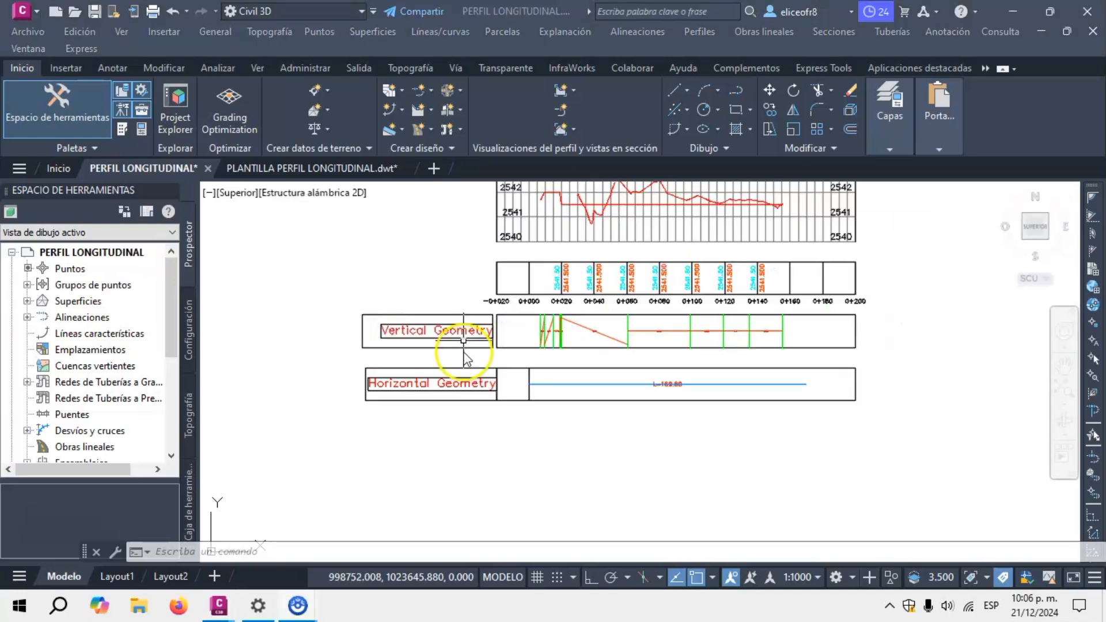
# Step: Examine the geometry bands and compare the two elevation values at each station in the Datos de perfil band
pyautogui.scroll(1, 463, 398)
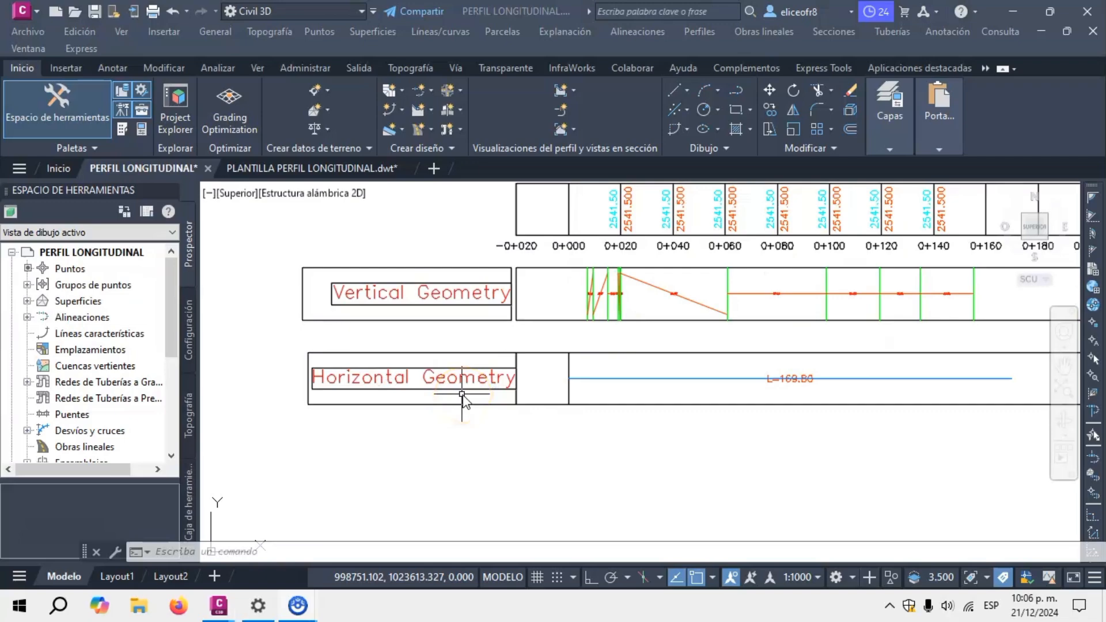
pyautogui.scroll(-3, 462, 395)
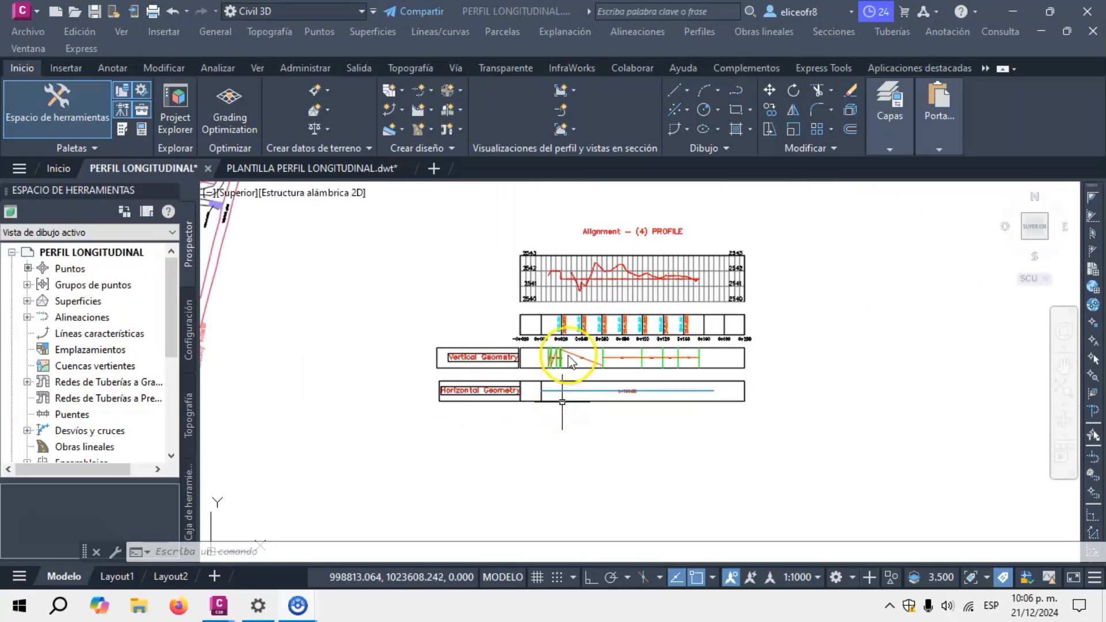
pyautogui.scroll(2, 759, 302)
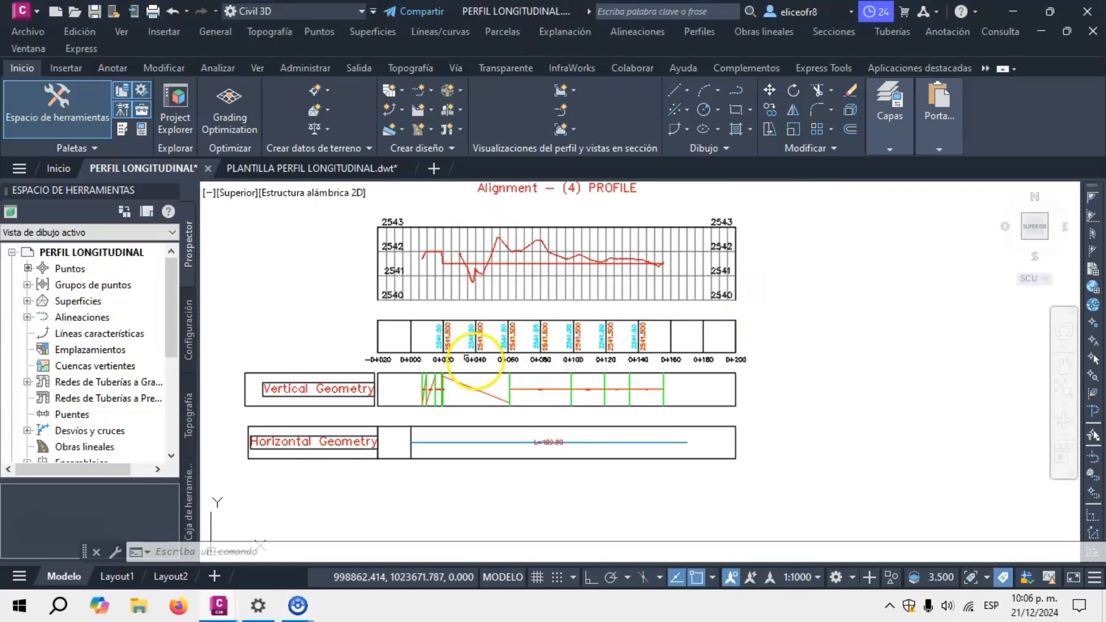
pyautogui.scroll(6, 484, 326)
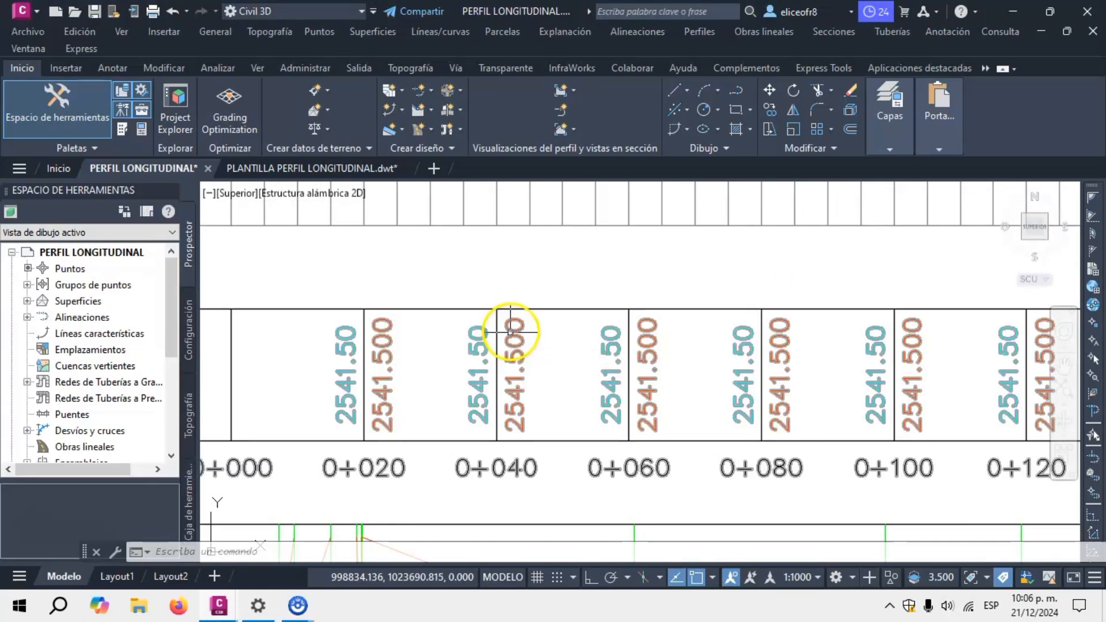
pyautogui.scroll(-6, 513, 328)
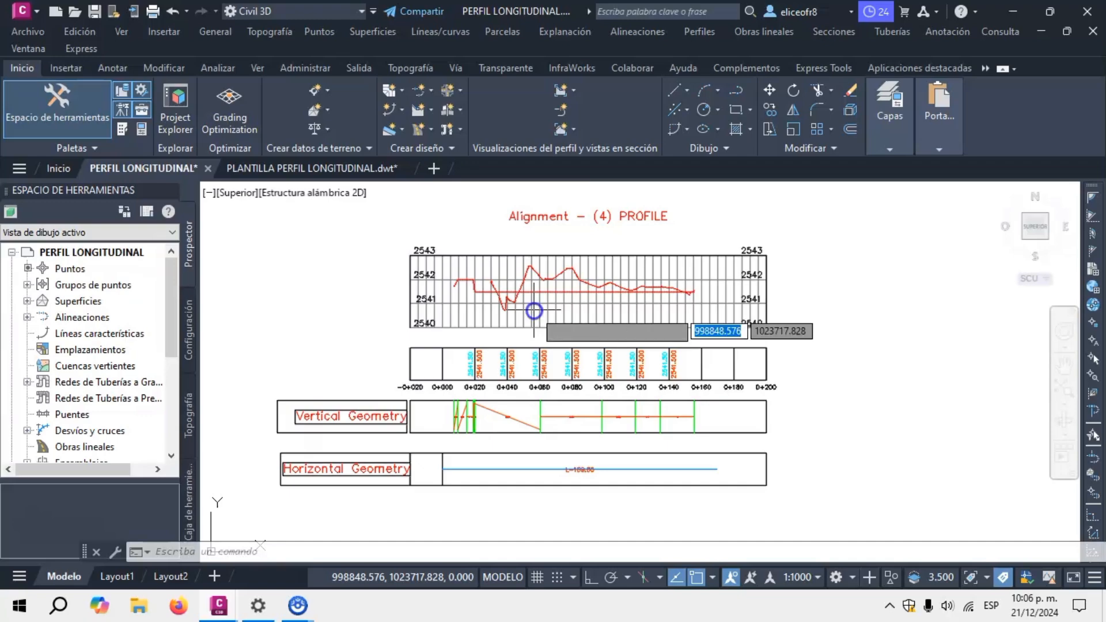
# Step: Set the Datos de perfil band's Perfil1 to TOPOGRAFÍA INICIAL RECORTE - Superficie (11) and Perfil2 to TOPOGRAFÍA IMPLANTACIÓN GENERAL - Superficie (10), and accept the properties
pyautogui.click(515, 315)
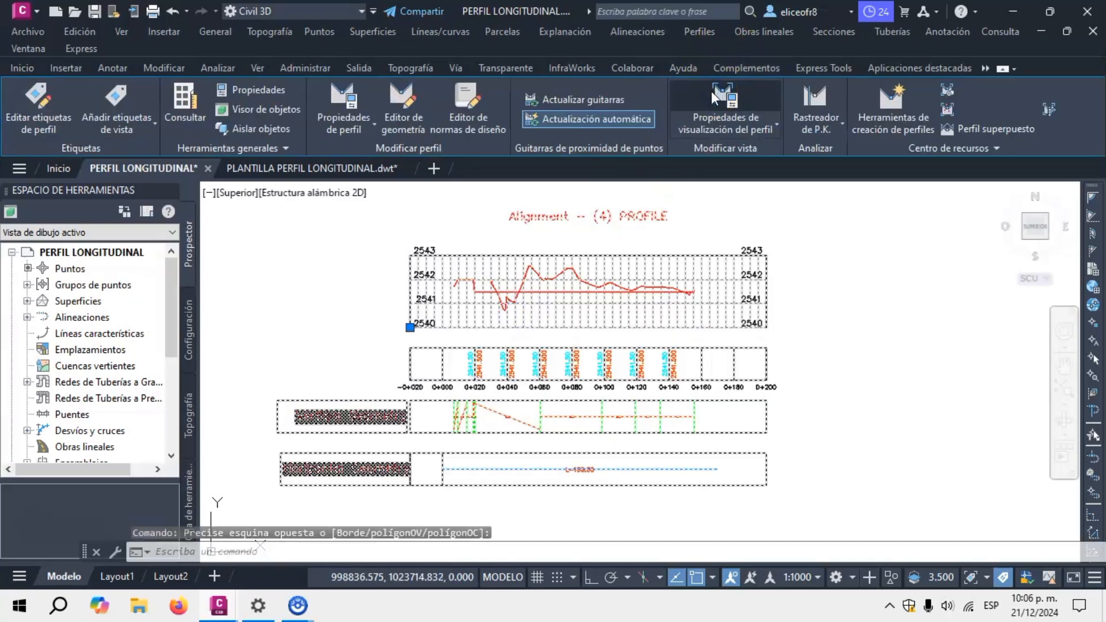
pyautogui.click(710, 106)
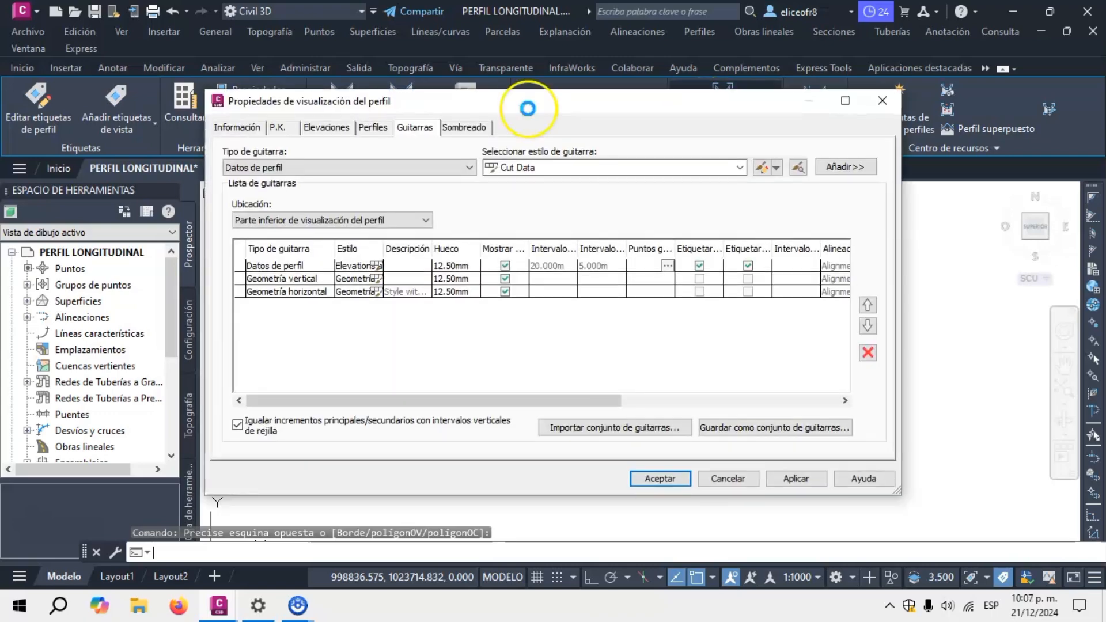
pyautogui.click(422, 130)
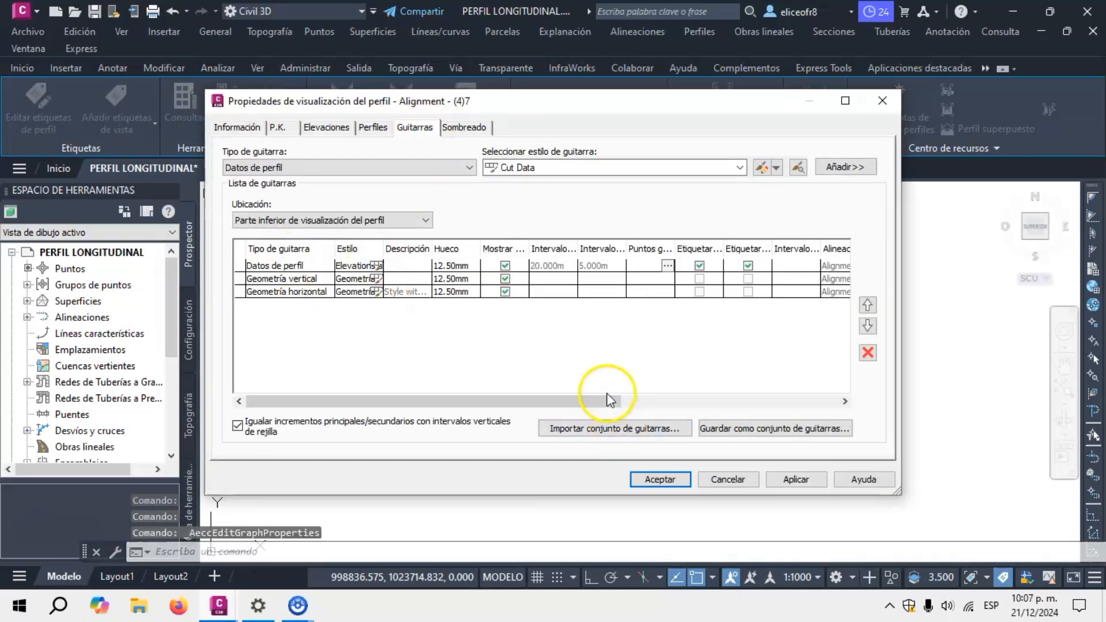
pyautogui.moveTo(609, 401); pyautogui.dragTo(836, 416)
pyautogui.click(599, 266)
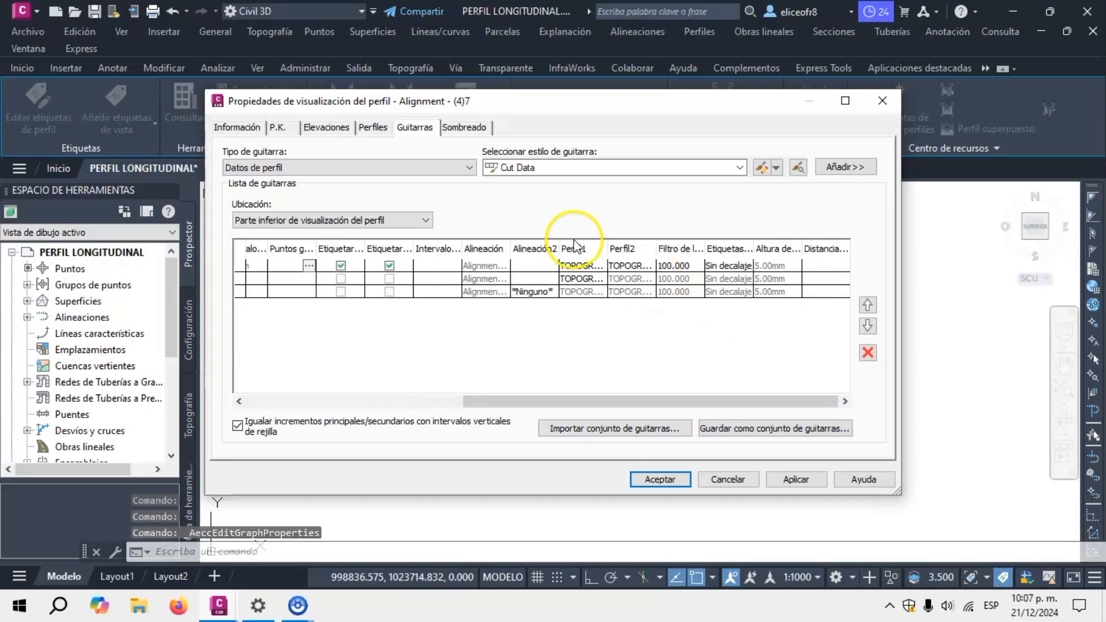
pyautogui.click(604, 268)
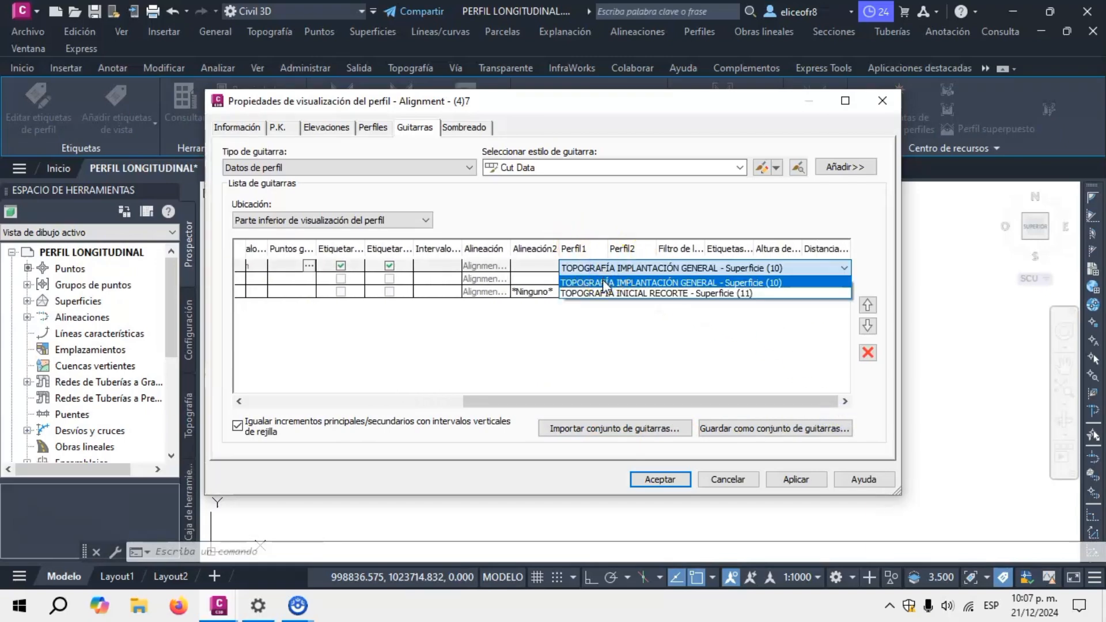
pyautogui.click(607, 295)
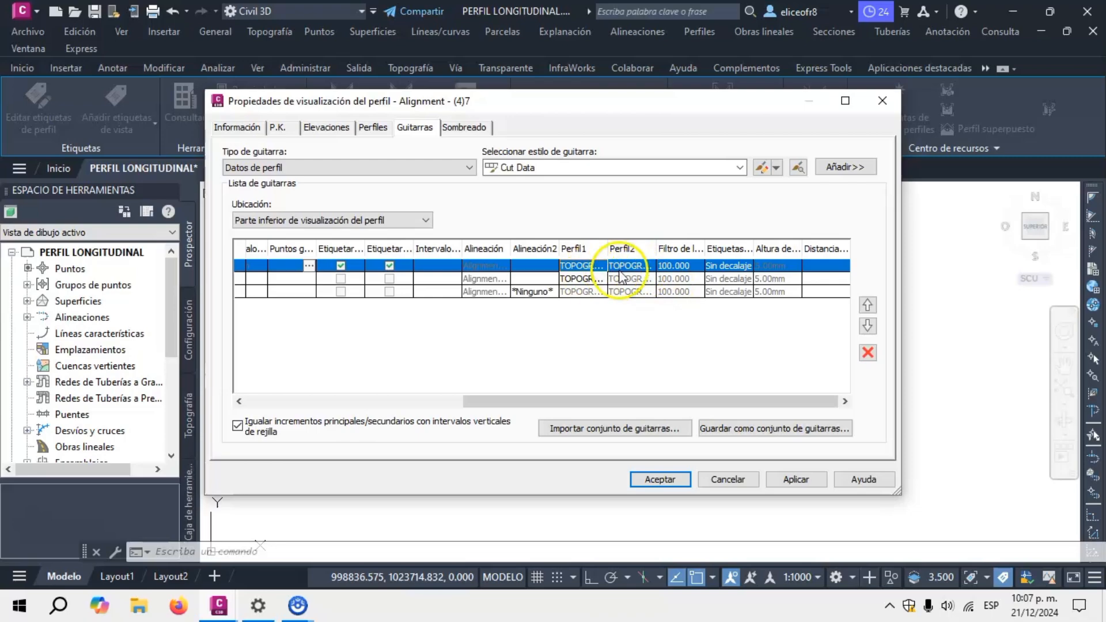
pyautogui.click(650, 267)
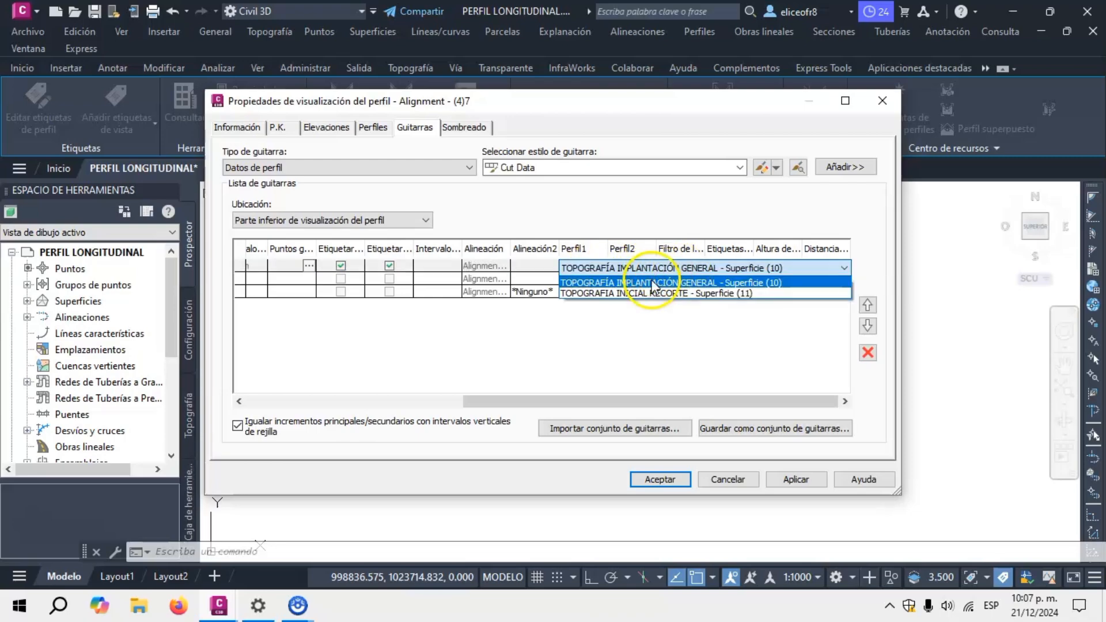
pyautogui.click(684, 293)
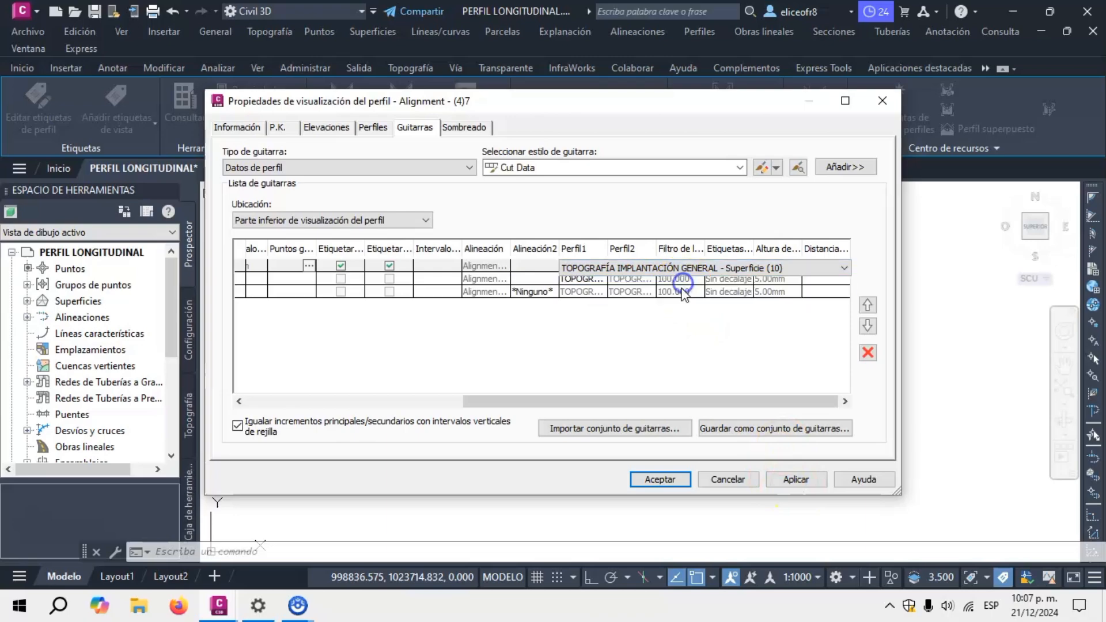
pyautogui.click(796, 479)
pyautogui.click(663, 481)
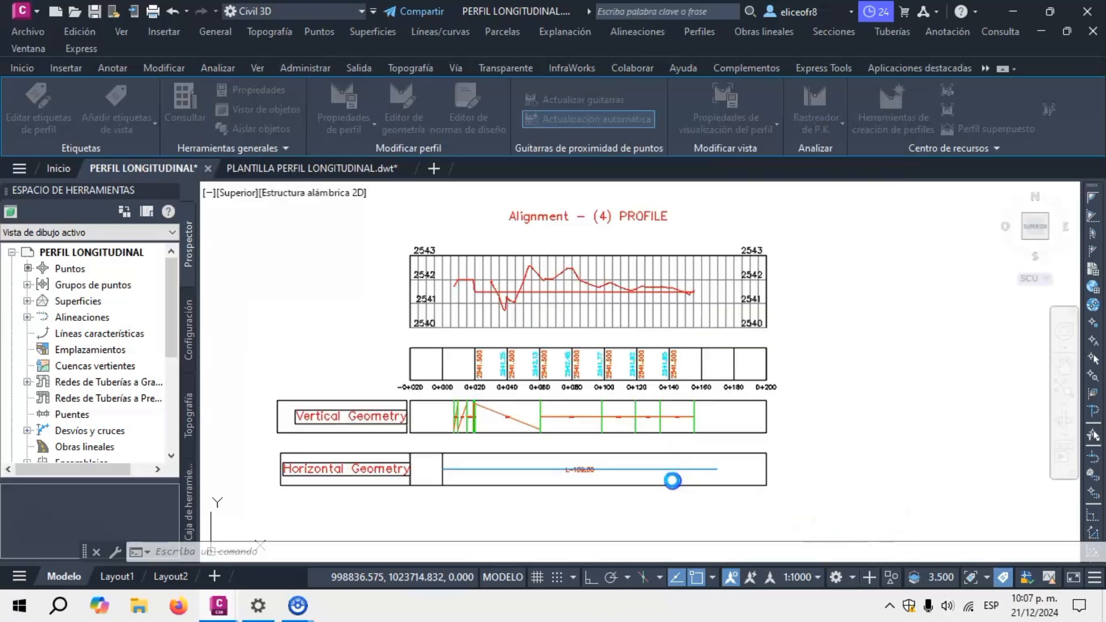
# Step: Review the updated elevation pairs of both surfaces along the stations in the Datos de perfil band, and clear the profile view selection
pyautogui.click(588, 385)
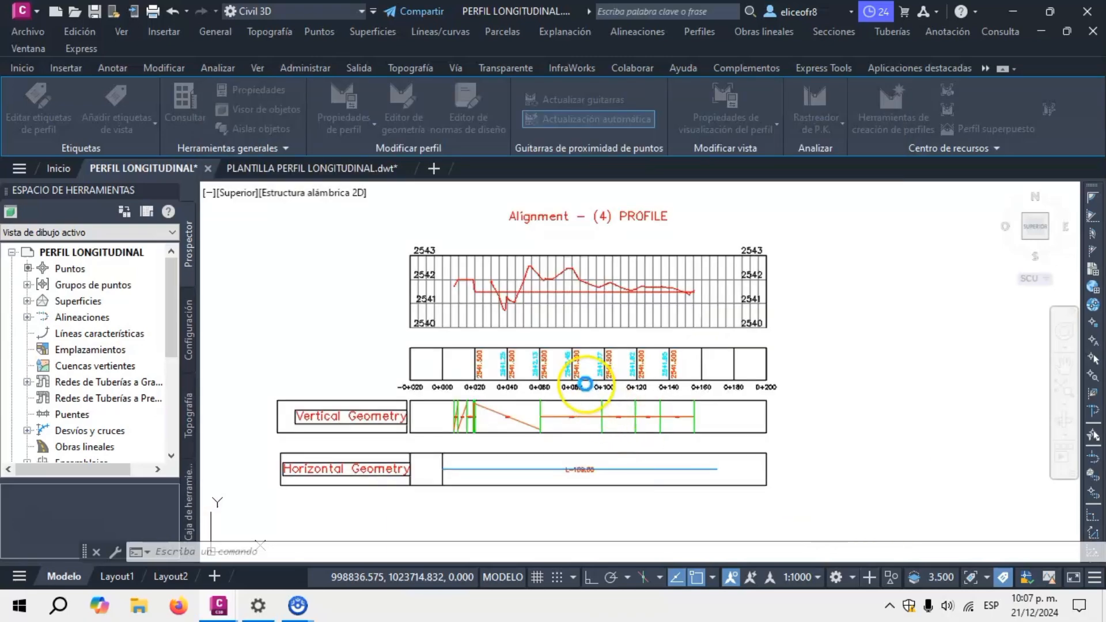
pyautogui.scroll(4, 578, 364)
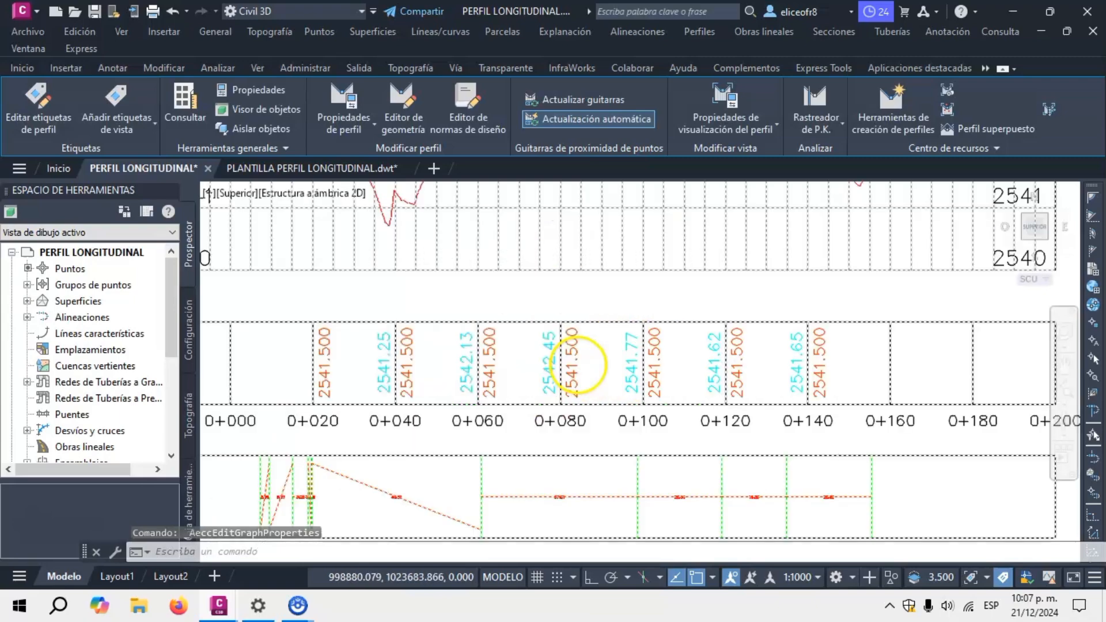
pyautogui.scroll(2, 571, 360)
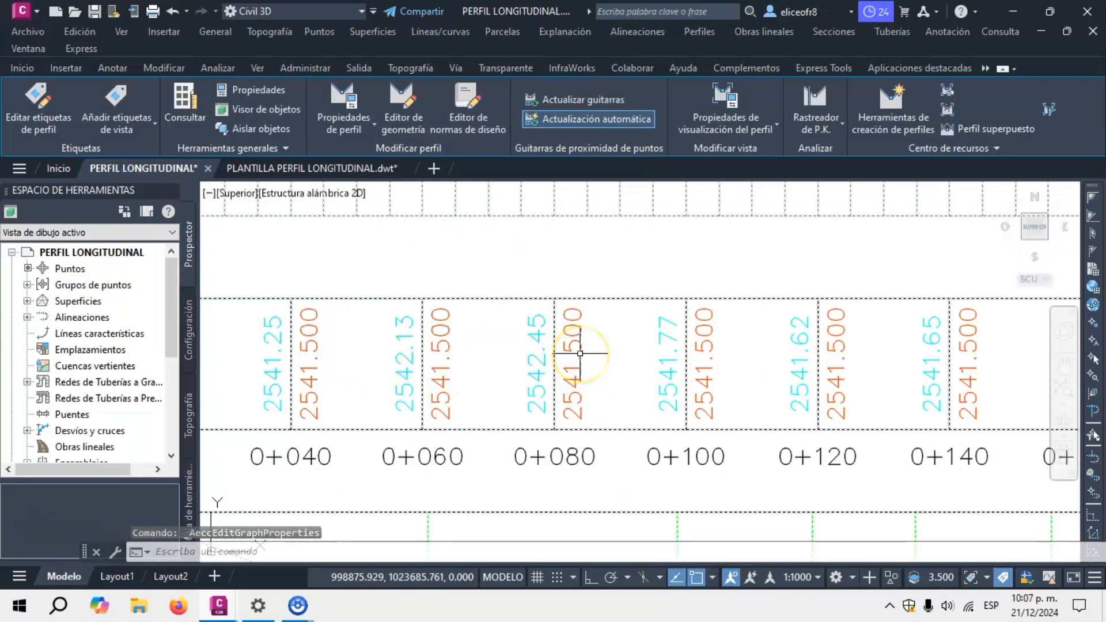
pyautogui.scroll(-2, 684, 358)
pyautogui.scroll(4, 684, 355)
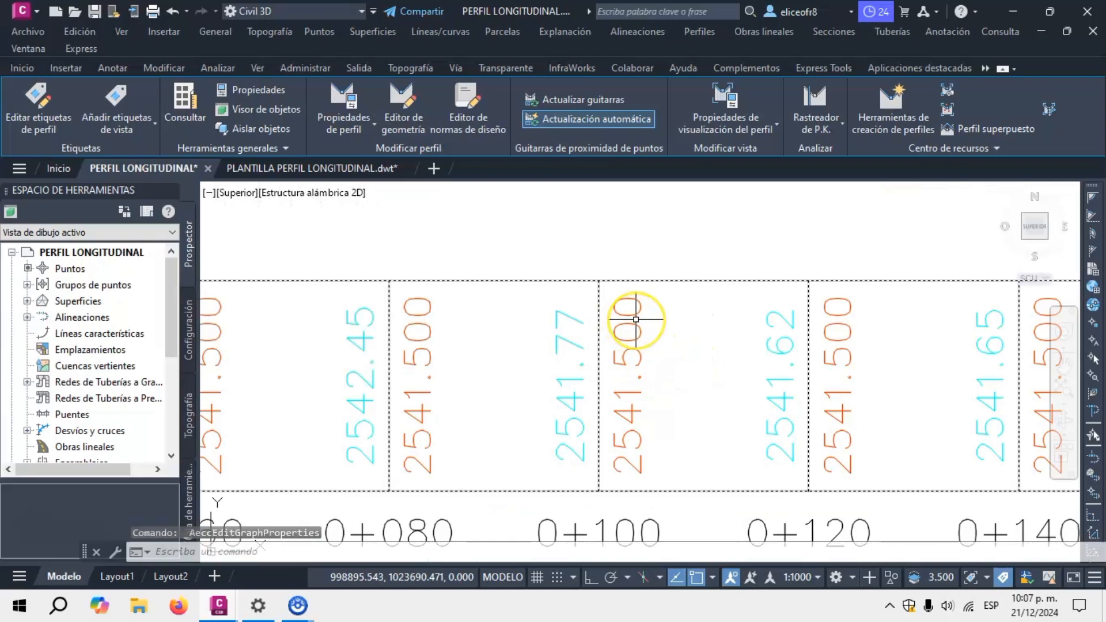
pyautogui.scroll(-2, 634, 320)
pyautogui.scroll(-2, 638, 318)
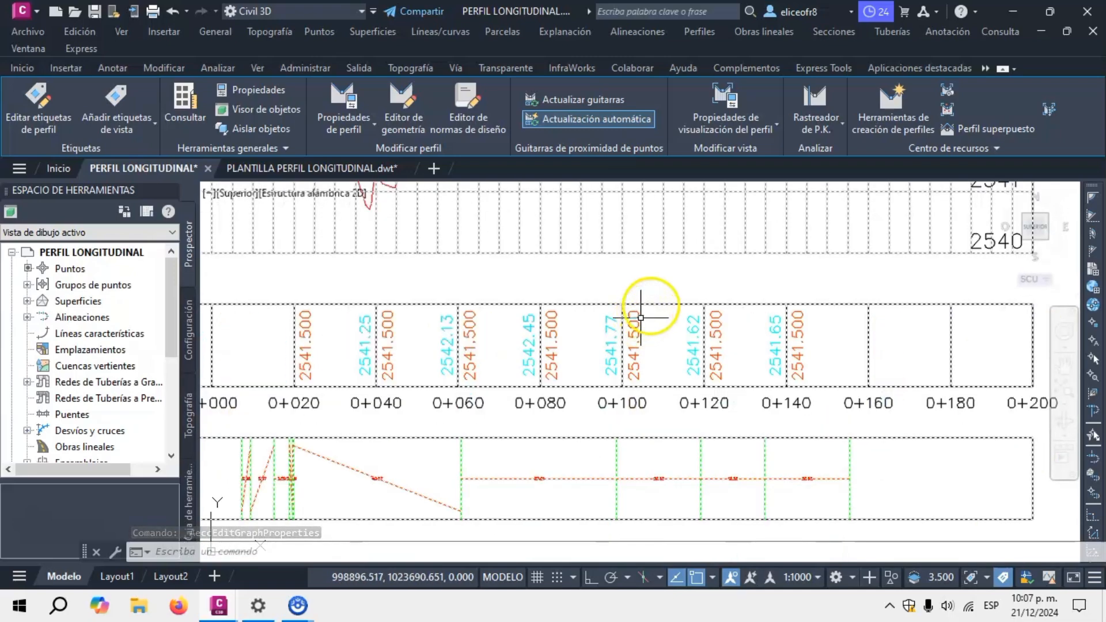
pyautogui.scroll(2, 767, 336)
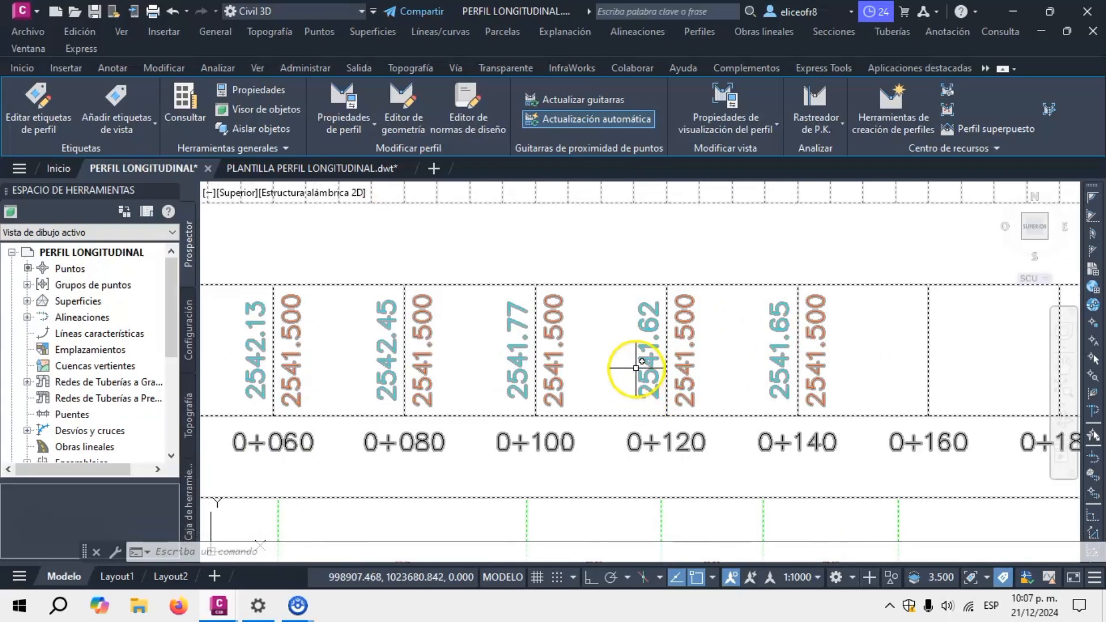
pyautogui.scroll(2, 637, 371)
pyautogui.scroll(-2, 623, 337)
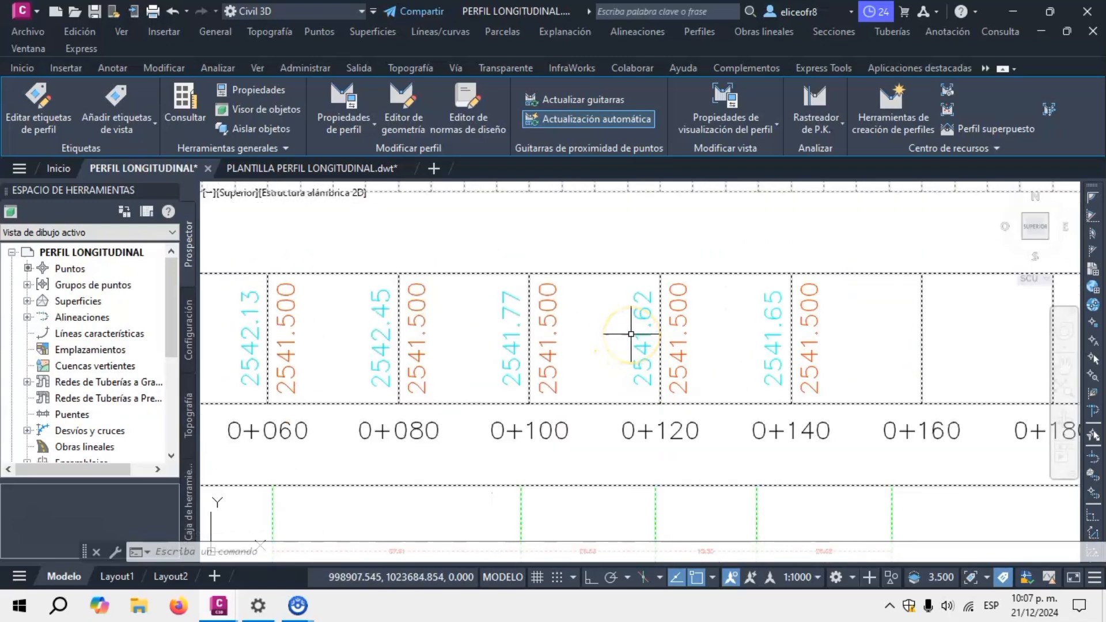
pyautogui.scroll(2, 633, 331)
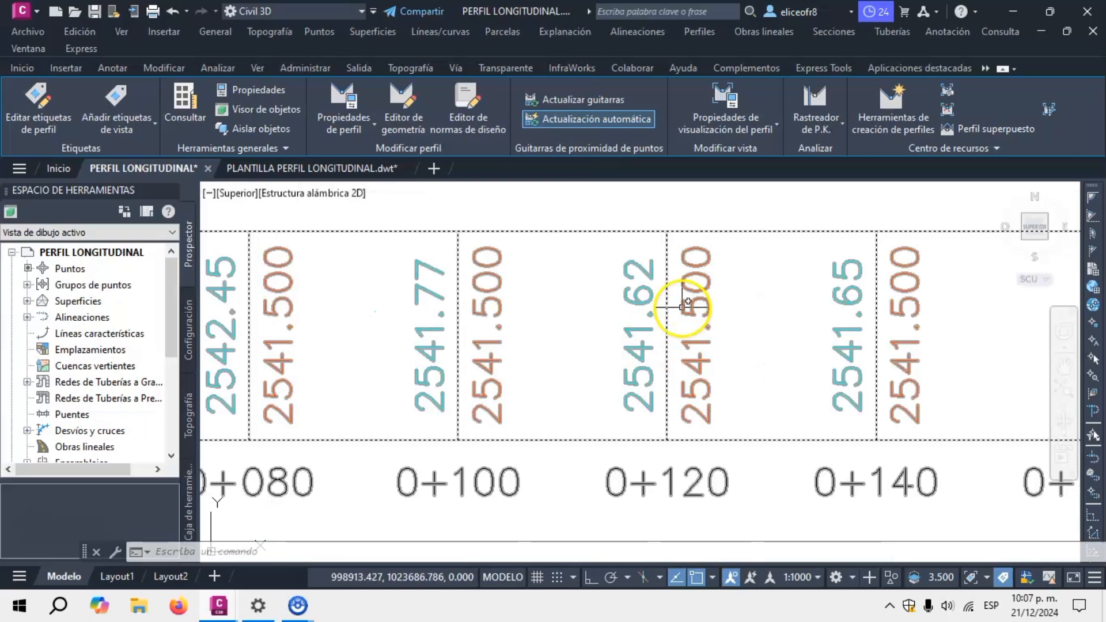
pyautogui.scroll(-2, 641, 327)
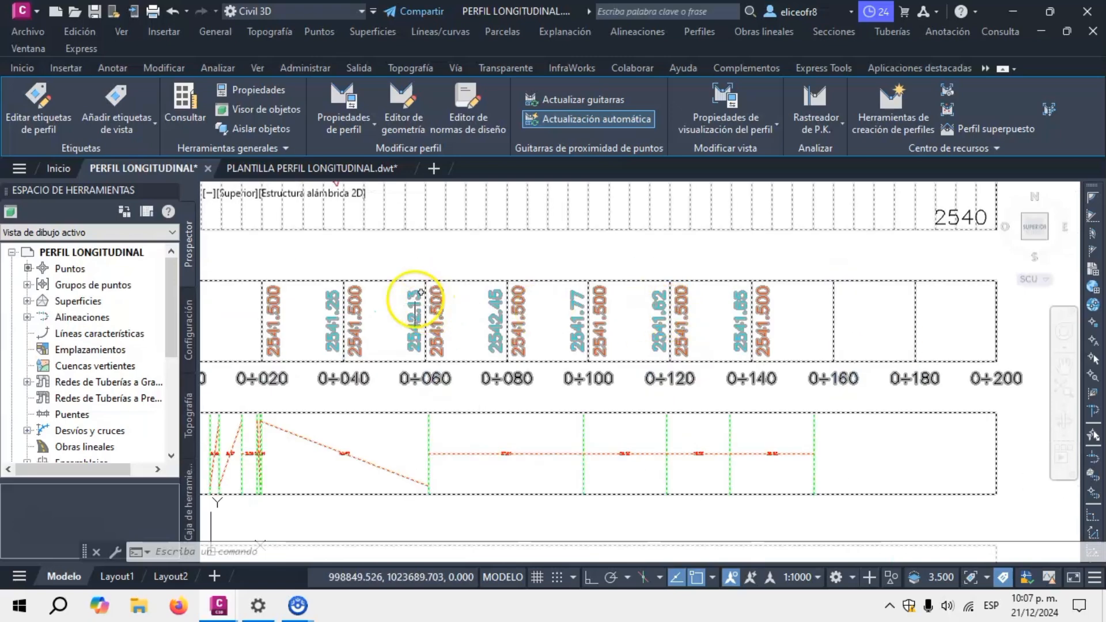
pyautogui.scroll(2, 415, 298)
pyautogui.scroll(-2, 527, 294)
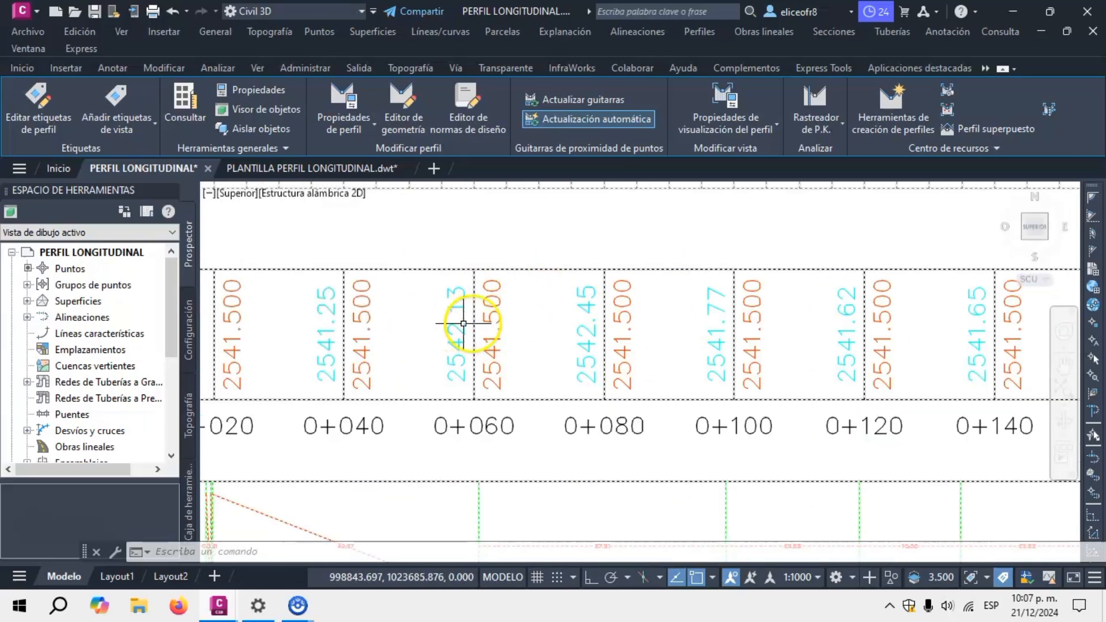
pyautogui.scroll(-1, 514, 311)
pyautogui.scroll(-1, 669, 323)
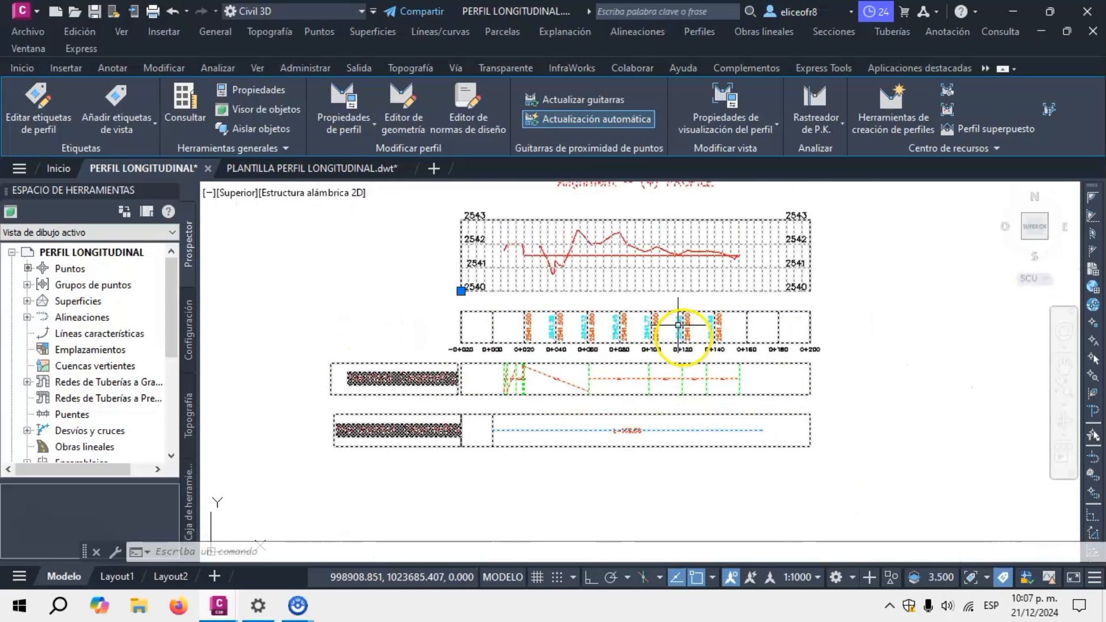
pyautogui.scroll(-1, 657, 323)
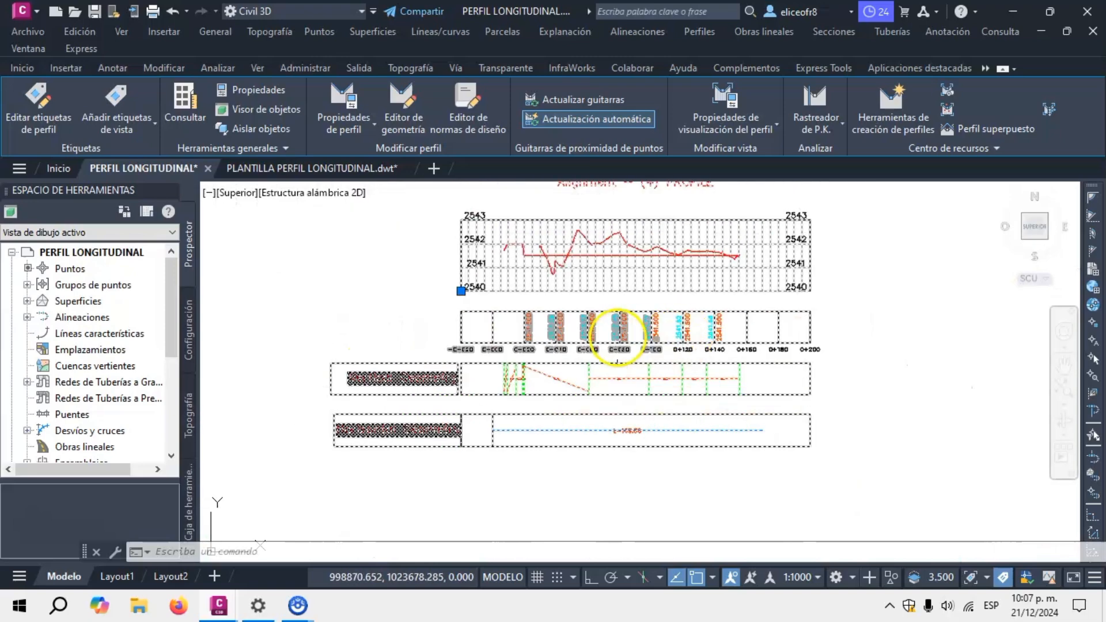
pyautogui.doubleClick(425, 333)
pyautogui.press('Escape')
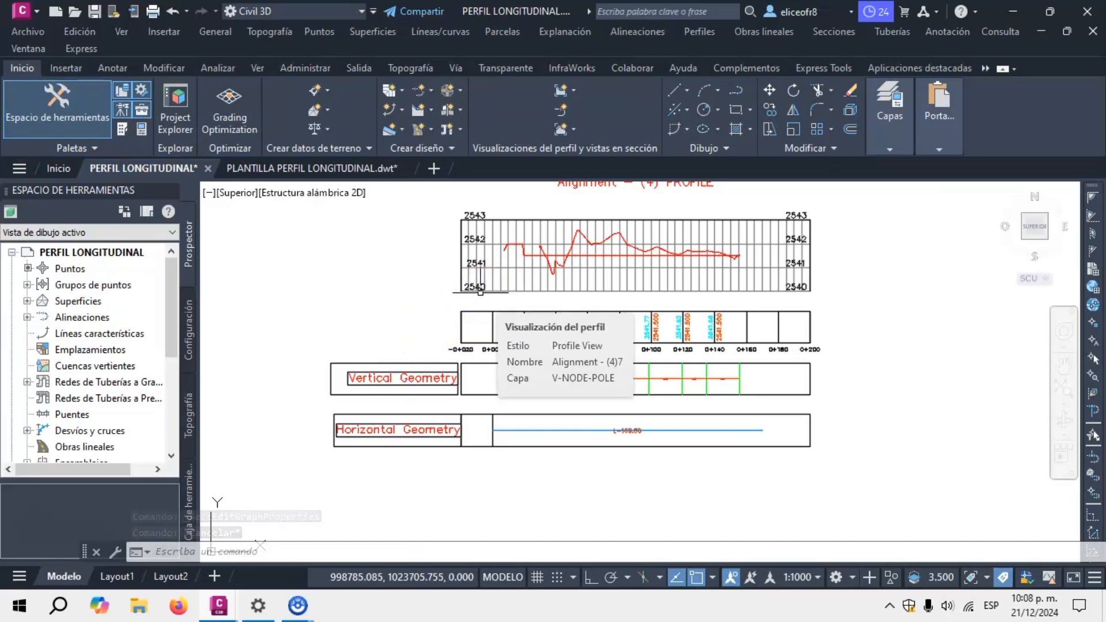
# Step: Add a depth label (Profundidad) to the profile view from the terrain profile's lowest point, near station 0+038, up to the horizontal profile line
pyautogui.scroll(2, 602, 219)
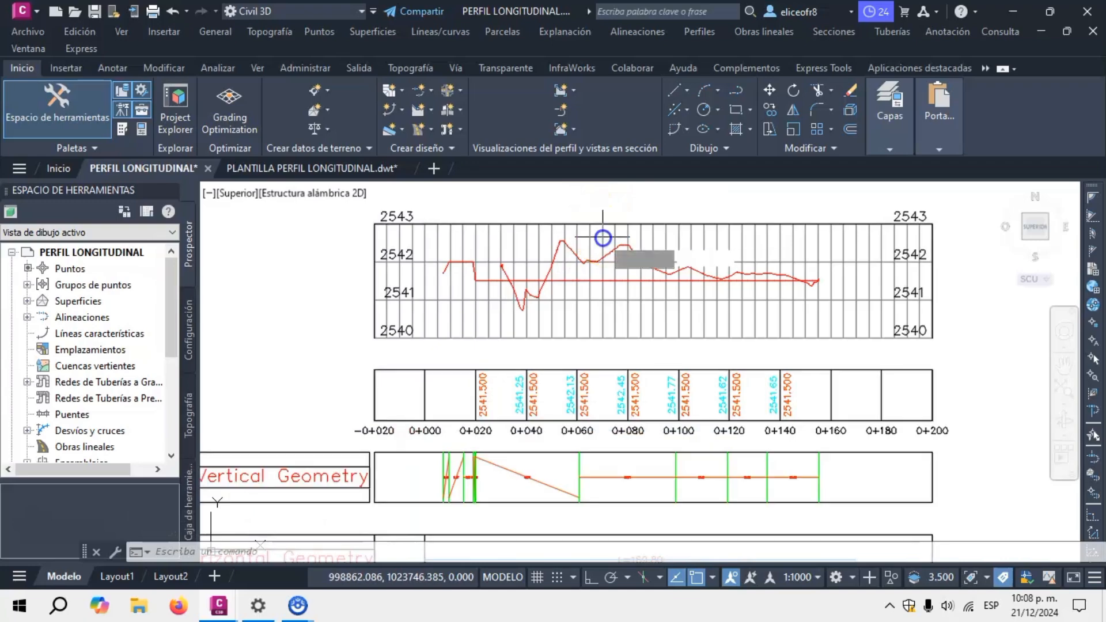
pyautogui.click(602, 237)
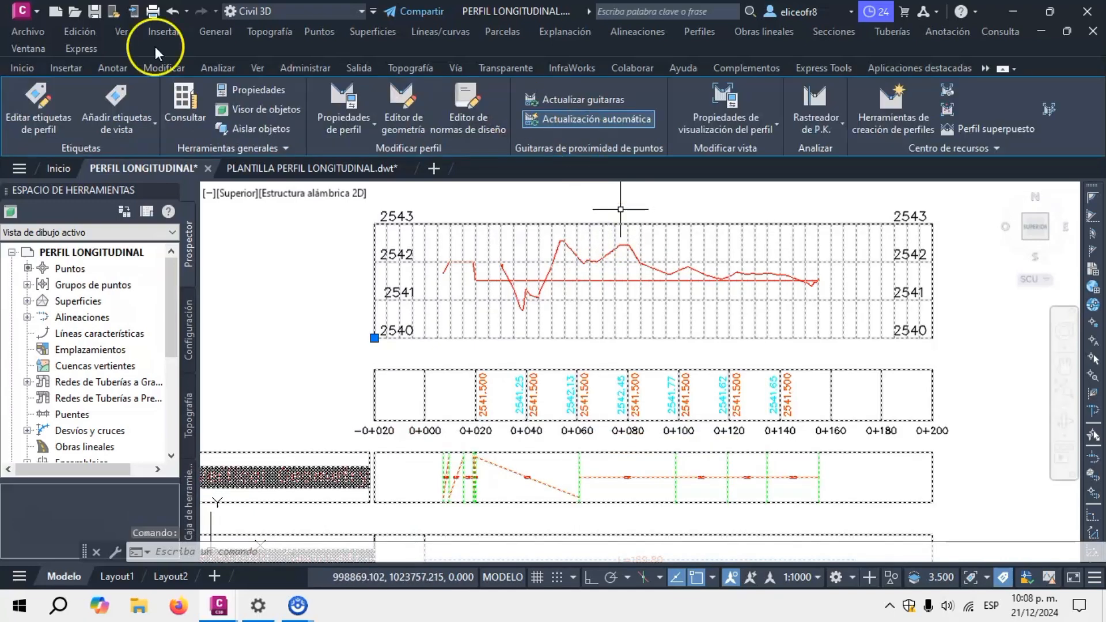
pyautogui.click(135, 120)
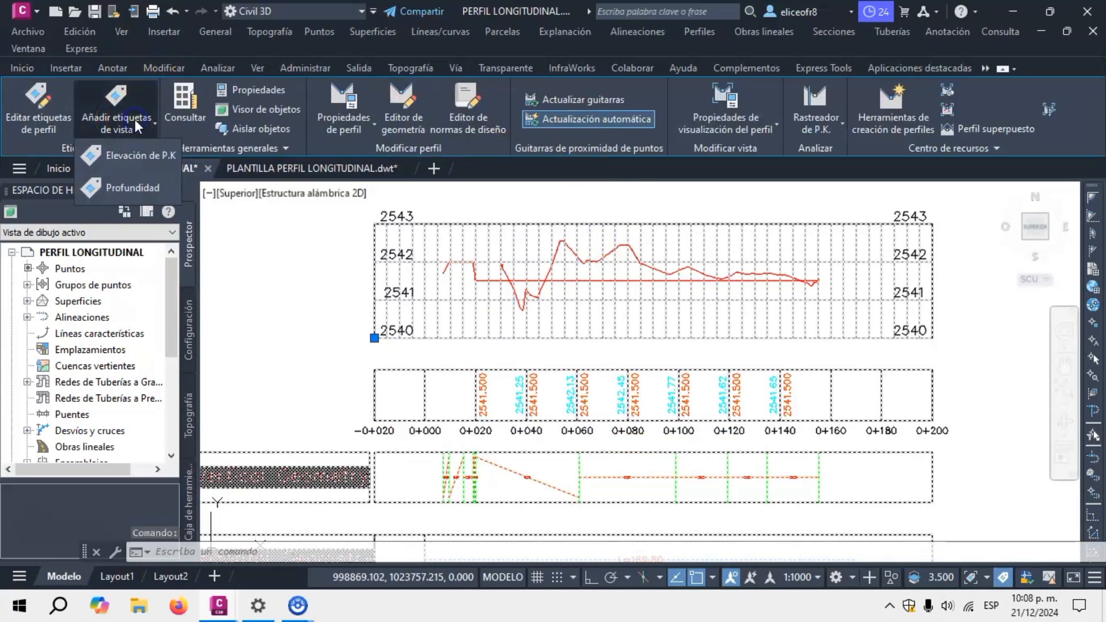
pyautogui.click(133, 185)
pyautogui.click(553, 222)
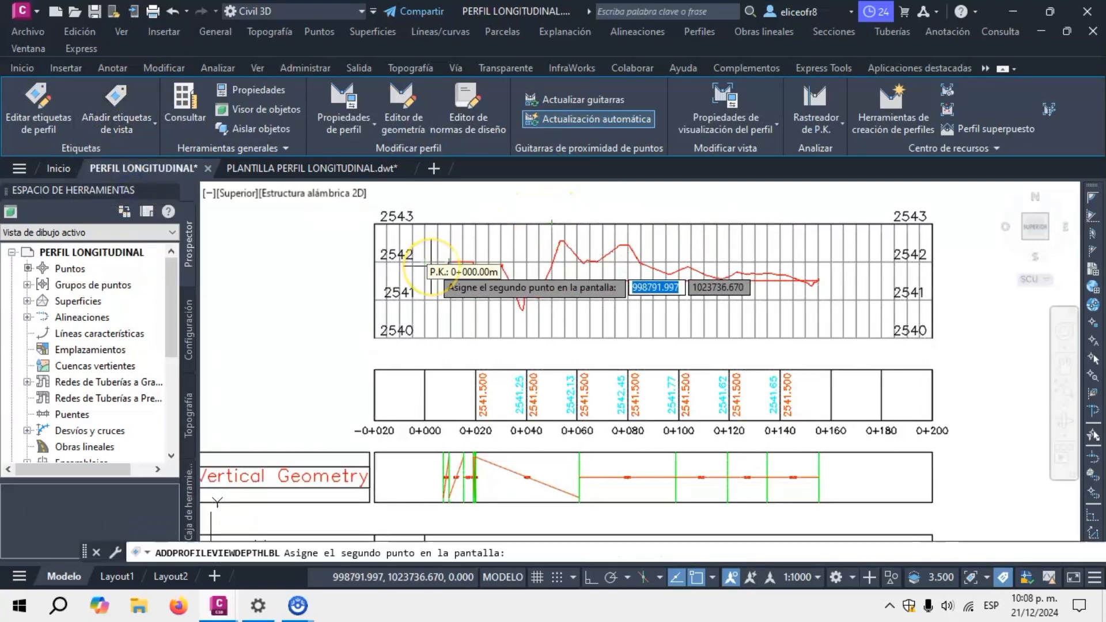
pyautogui.scroll(3, 455, 268)
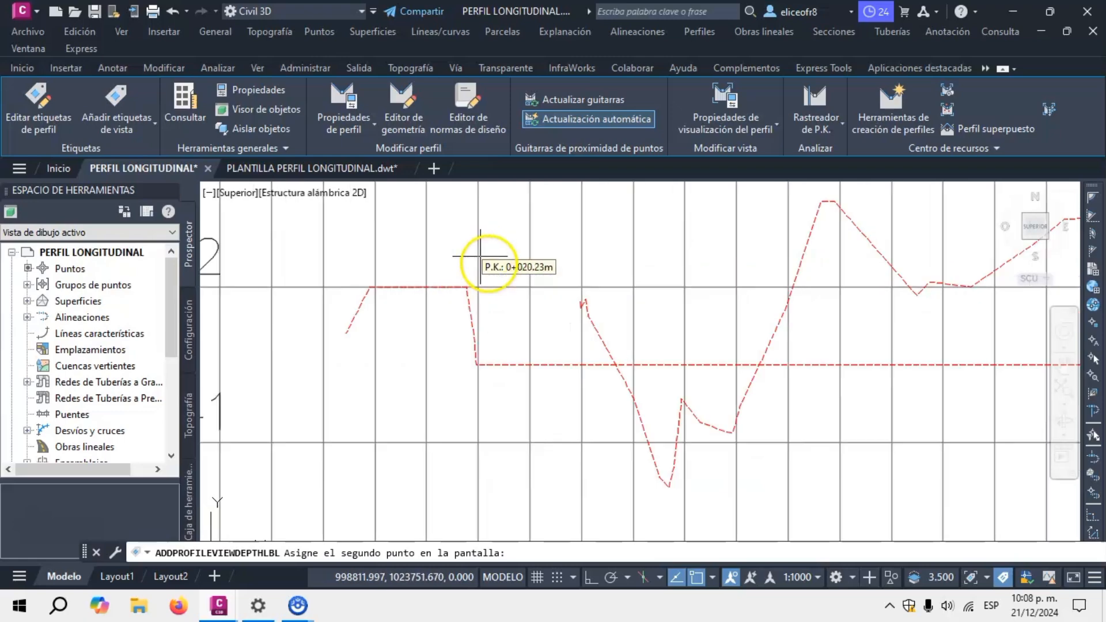
pyautogui.scroll(-1, 496, 268)
pyautogui.scroll(2, 531, 346)
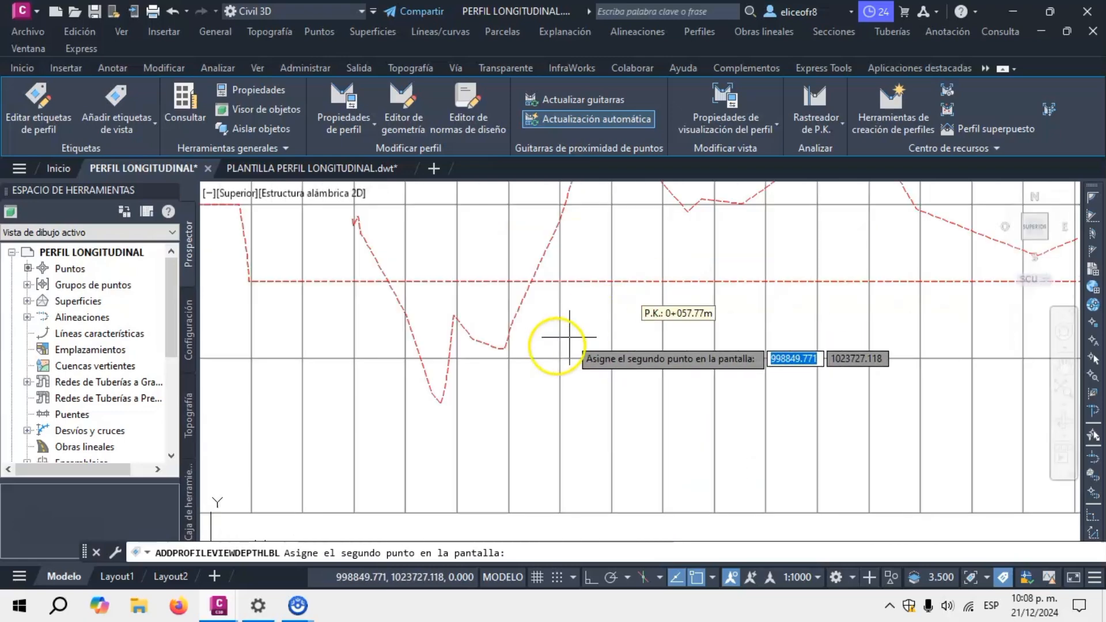
pyautogui.click(445, 399)
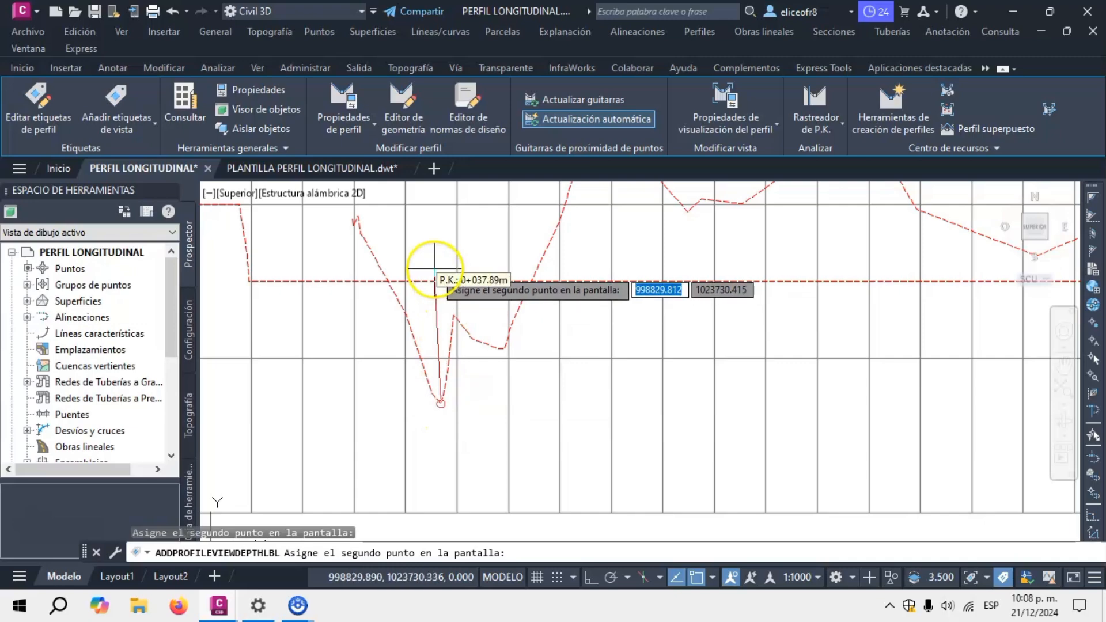
pyautogui.scroll(2, 469, 286)
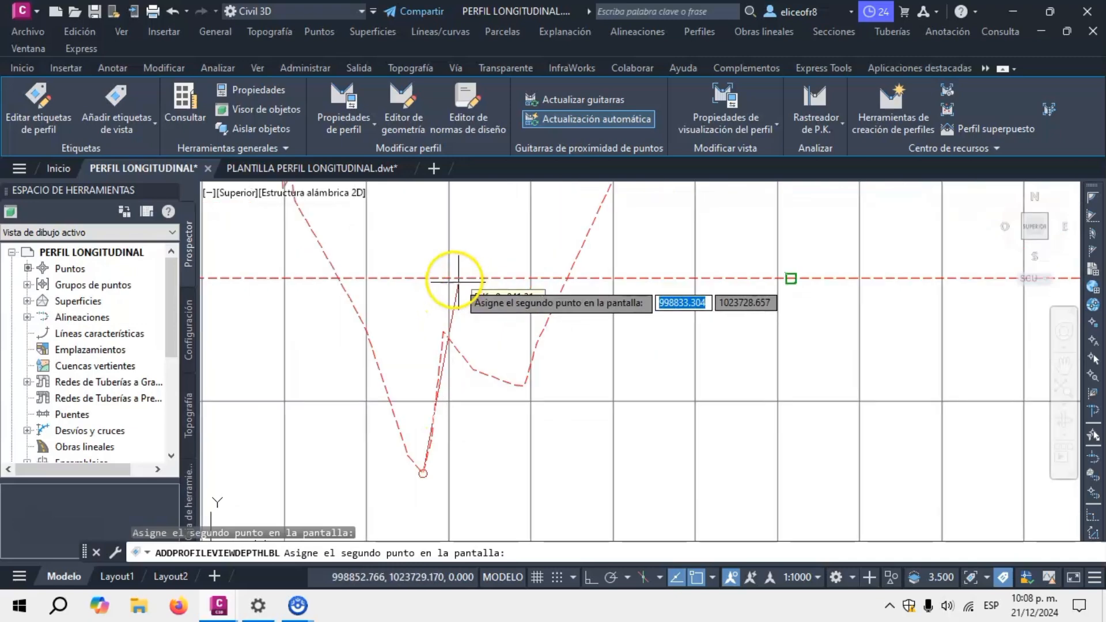
pyautogui.click(419, 278)
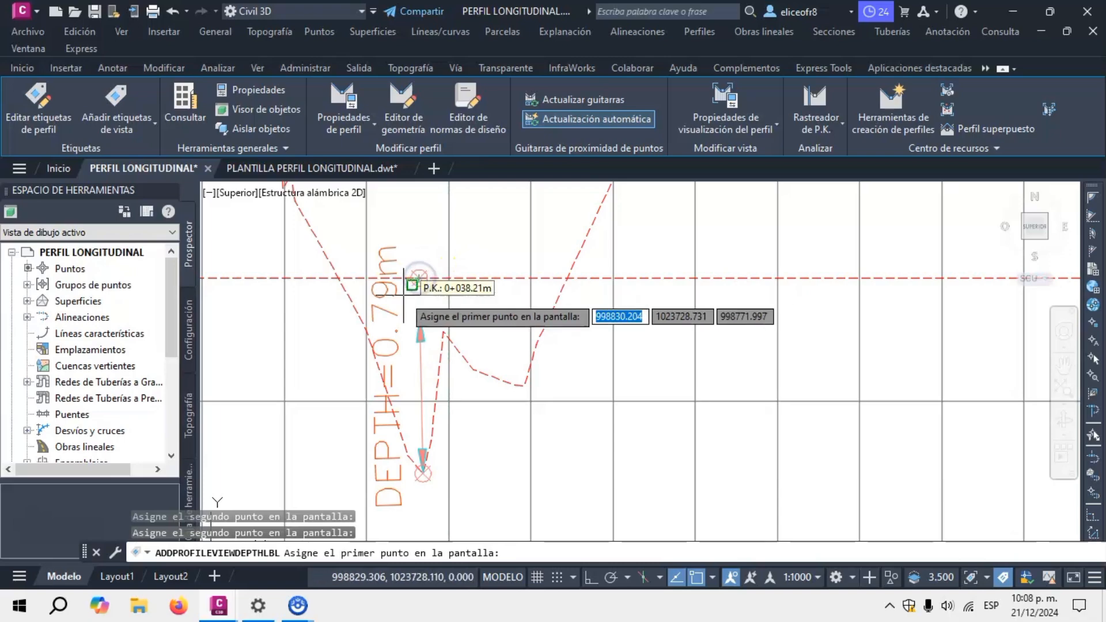
# Step: Examine the depth label at the terrain's low point and compare it with the elevation pairs in the band below
pyautogui.scroll(-1, 404, 296)
pyautogui.scroll(1, 395, 359)
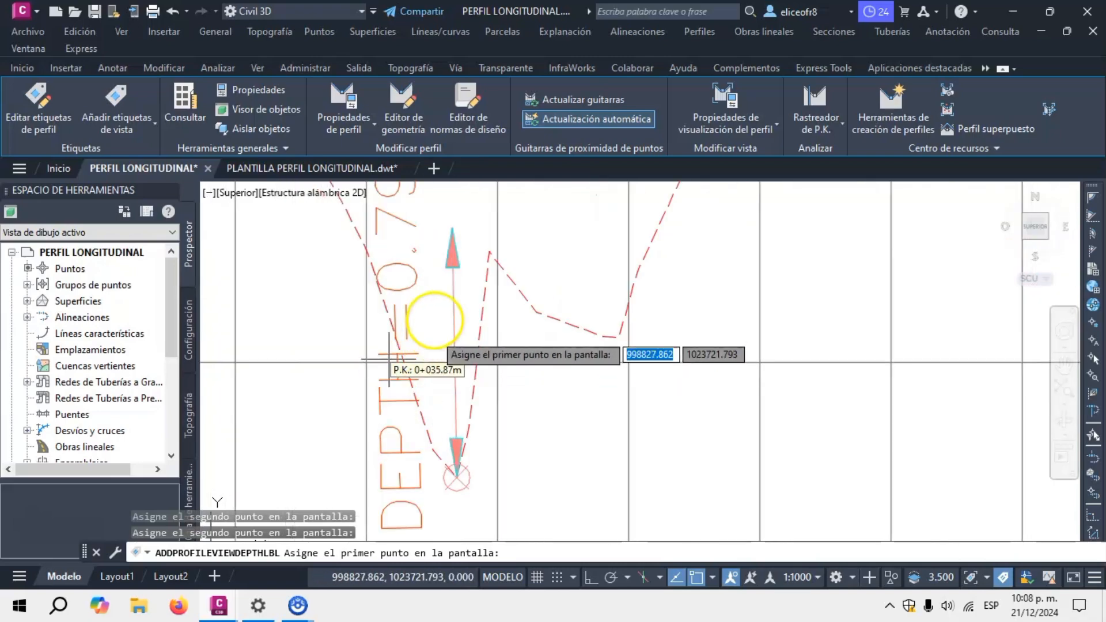
pyautogui.scroll(1, 432, 321)
pyautogui.scroll(-2, 435, 329)
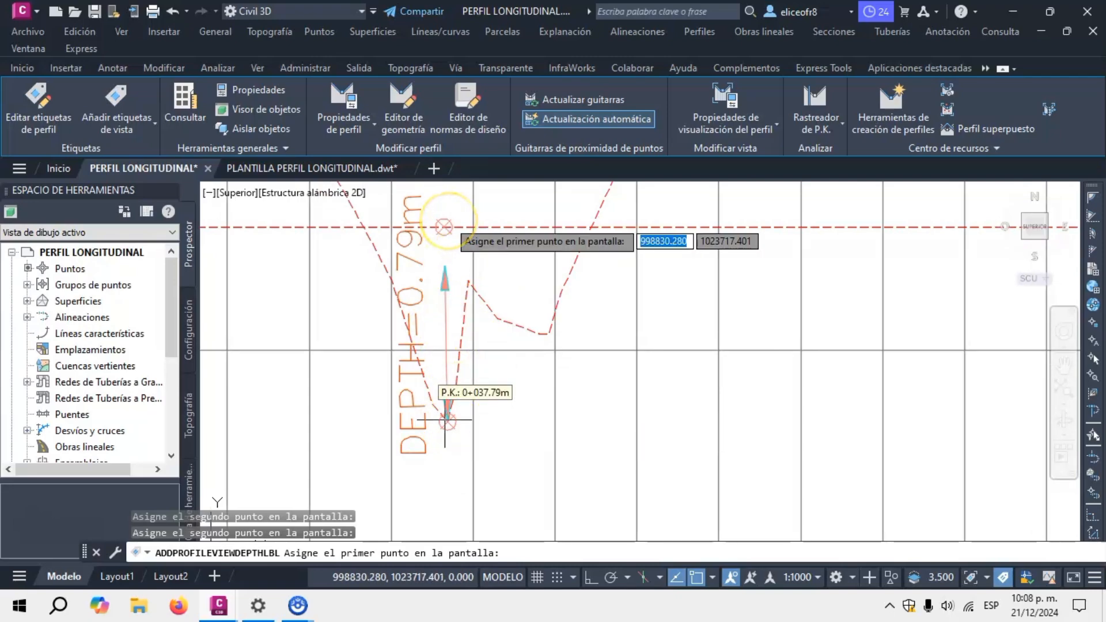
pyautogui.scroll(-2, 436, 300)
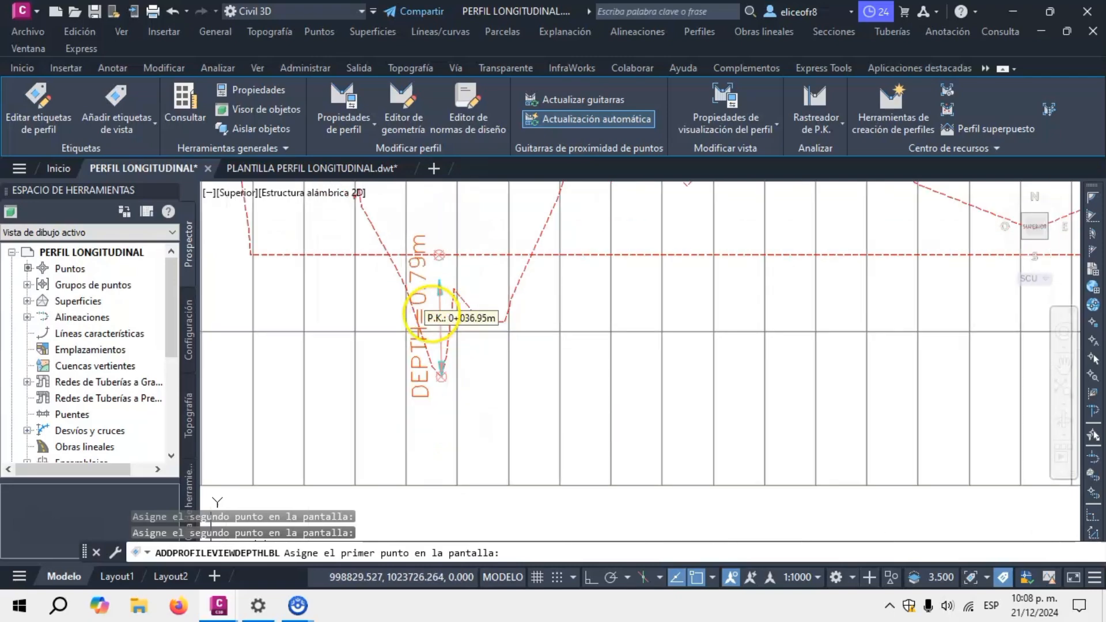
pyautogui.scroll(-4, 425, 309)
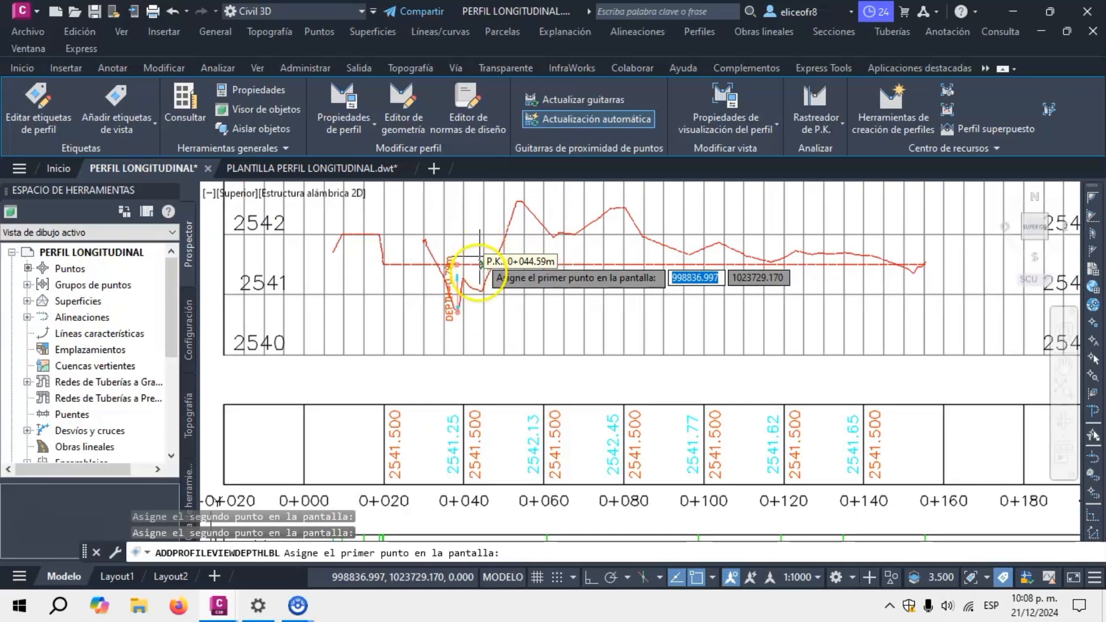
pyautogui.scroll(2, 444, 494)
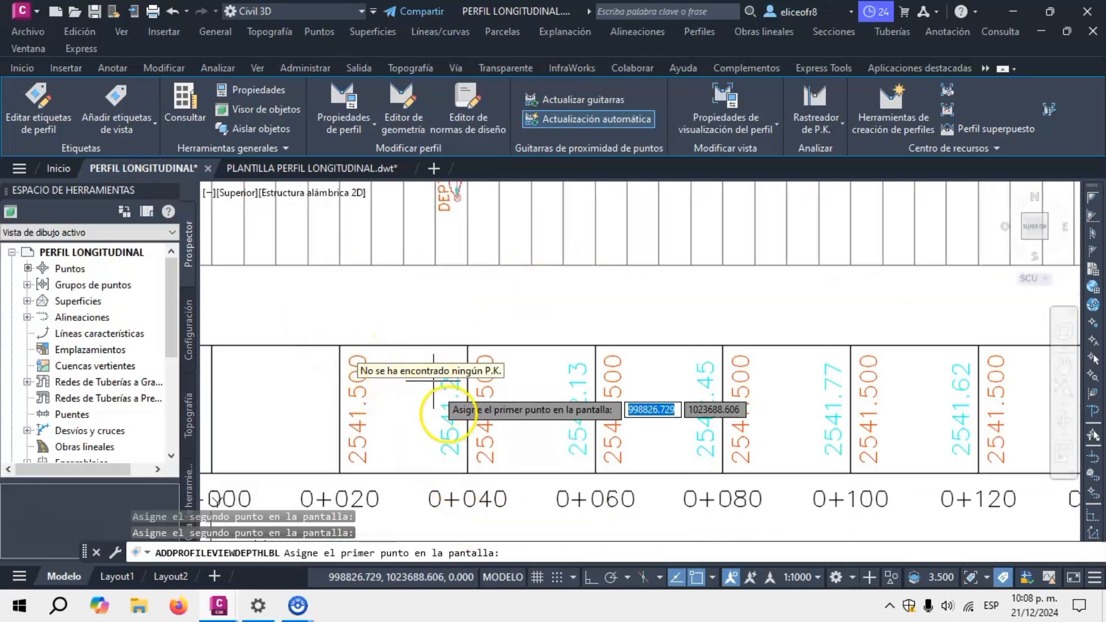
pyautogui.scroll(-3, 447, 406)
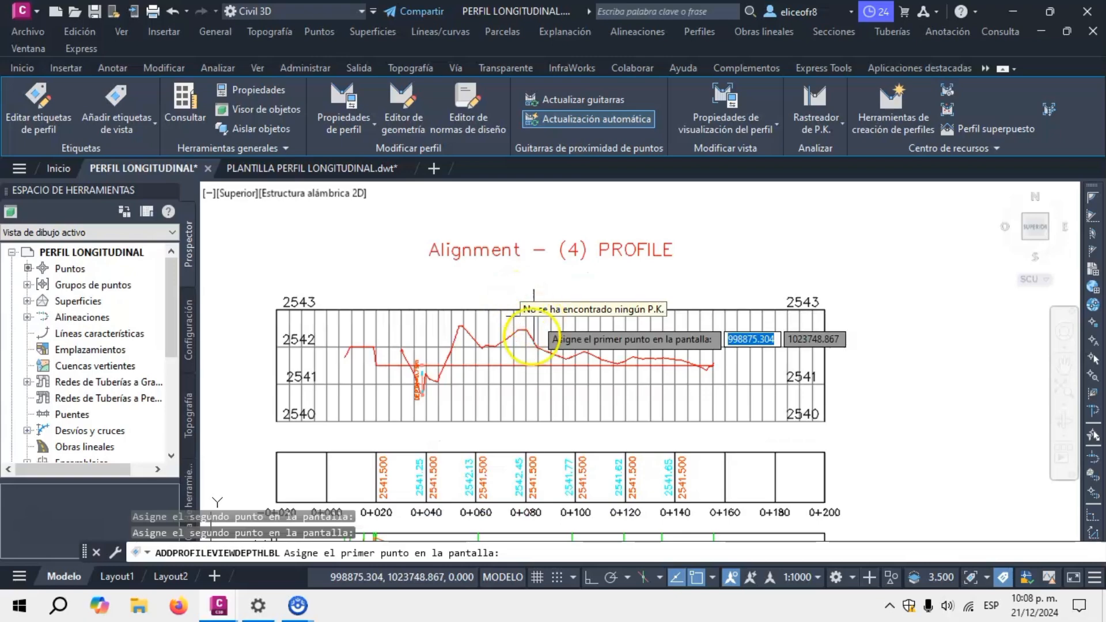
# Step: Add a depth label from the terrain profile's highest peak, near station 0+054.5, down to the horizontal profile line
pyautogui.scroll(4, 526, 328)
pyautogui.scroll(3, 536, 242)
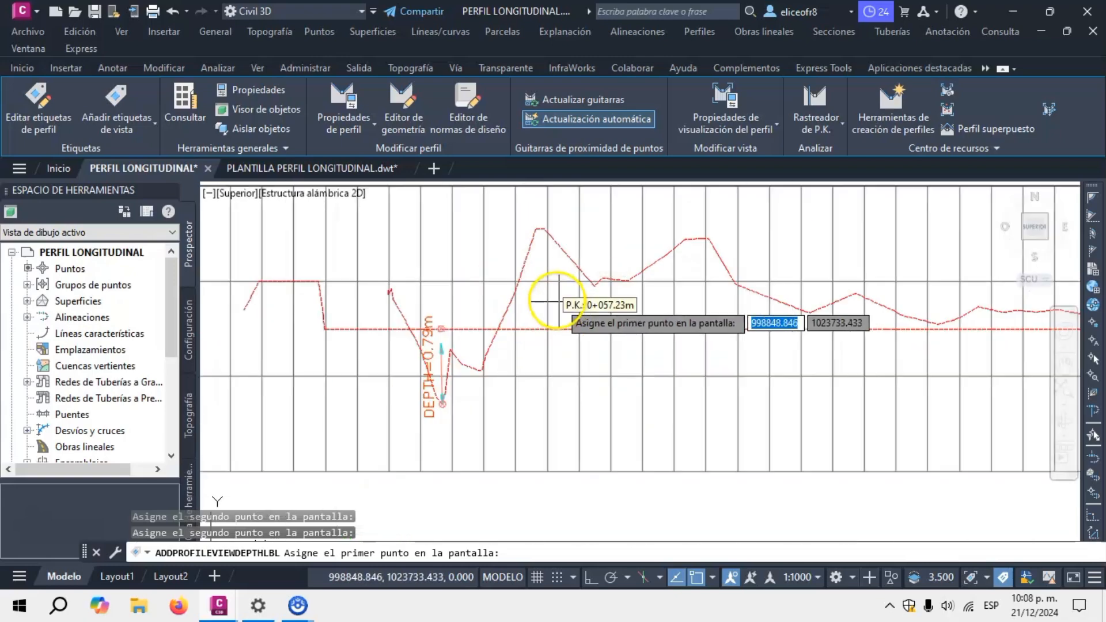
pyautogui.click(542, 231)
pyautogui.scroll(-3, 550, 312)
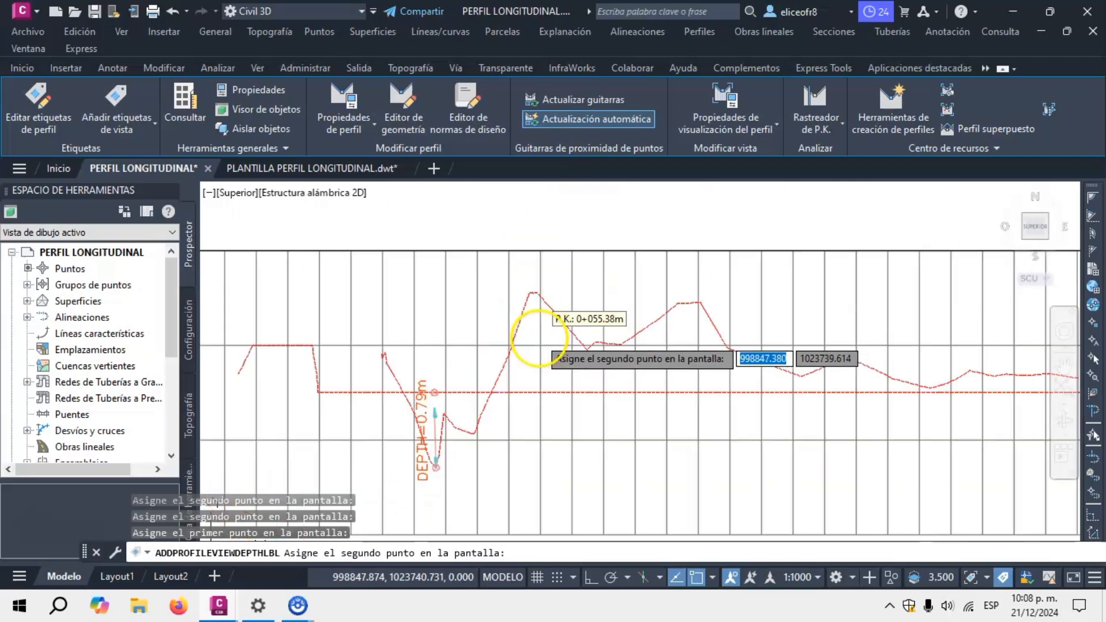
pyautogui.scroll(2, 521, 432)
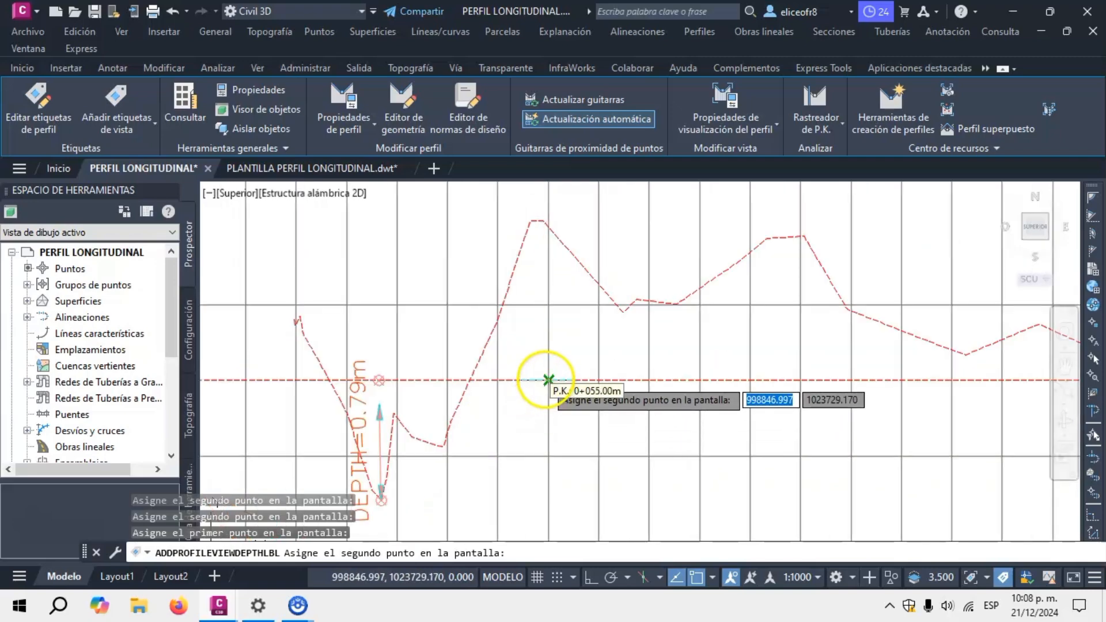
pyautogui.scroll(5, 540, 379)
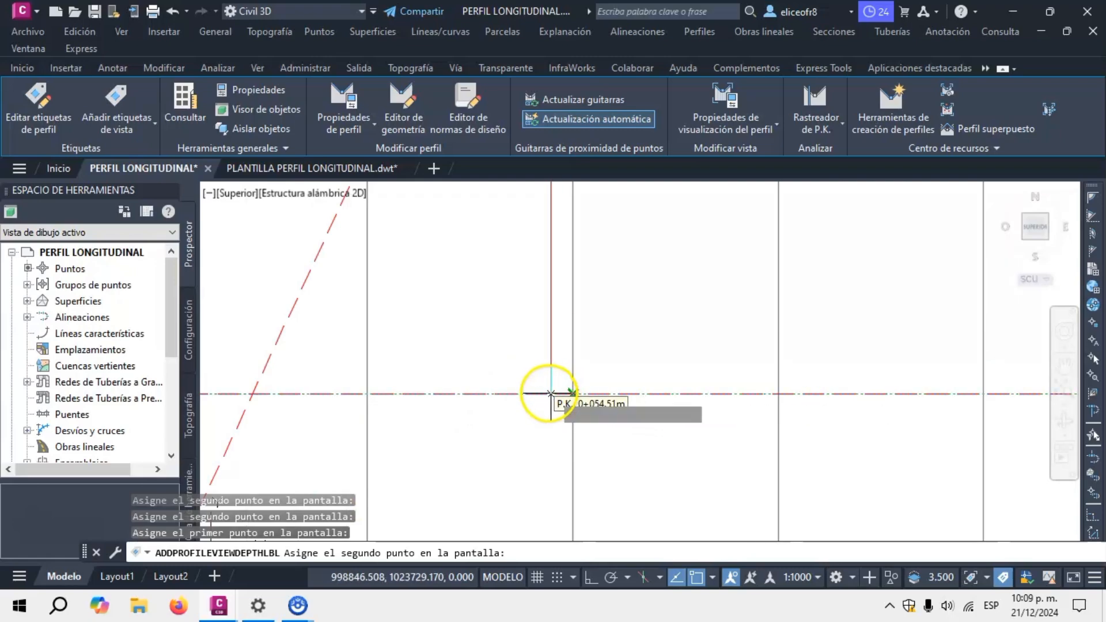
pyautogui.click(548, 394)
pyautogui.scroll(-3, 519, 404)
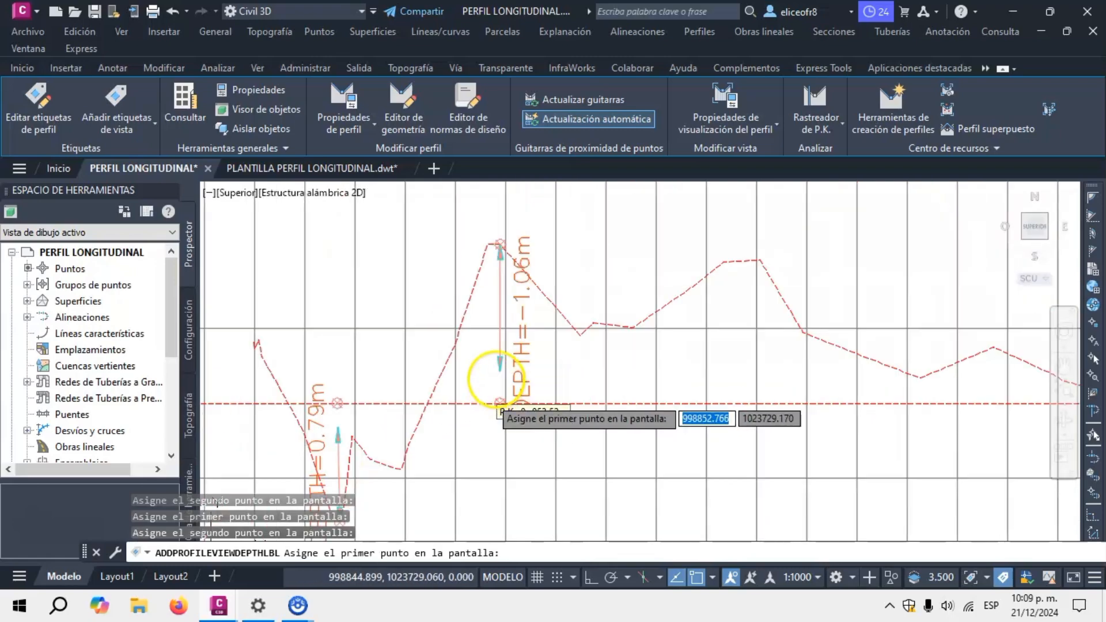
# Step: Add a depth label from the terrain's second peak, near station 0+080, down to the horizontal profile line, and end the labelling command
pyautogui.scroll(-2, 507, 316)
pyautogui.scroll(4, 680, 277)
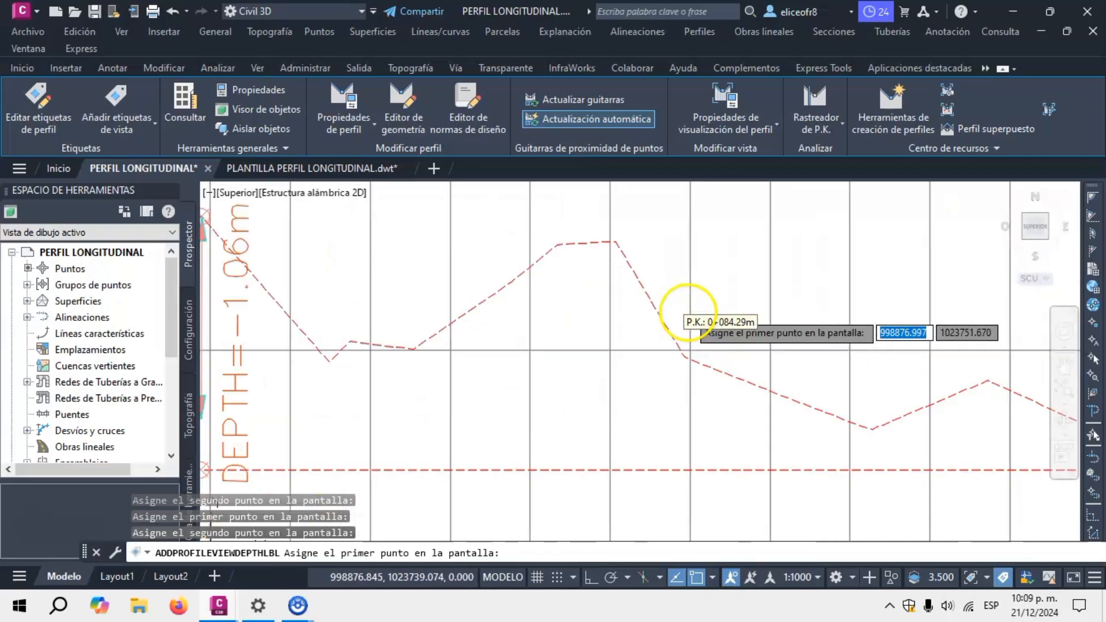
pyautogui.scroll(2, 628, 253)
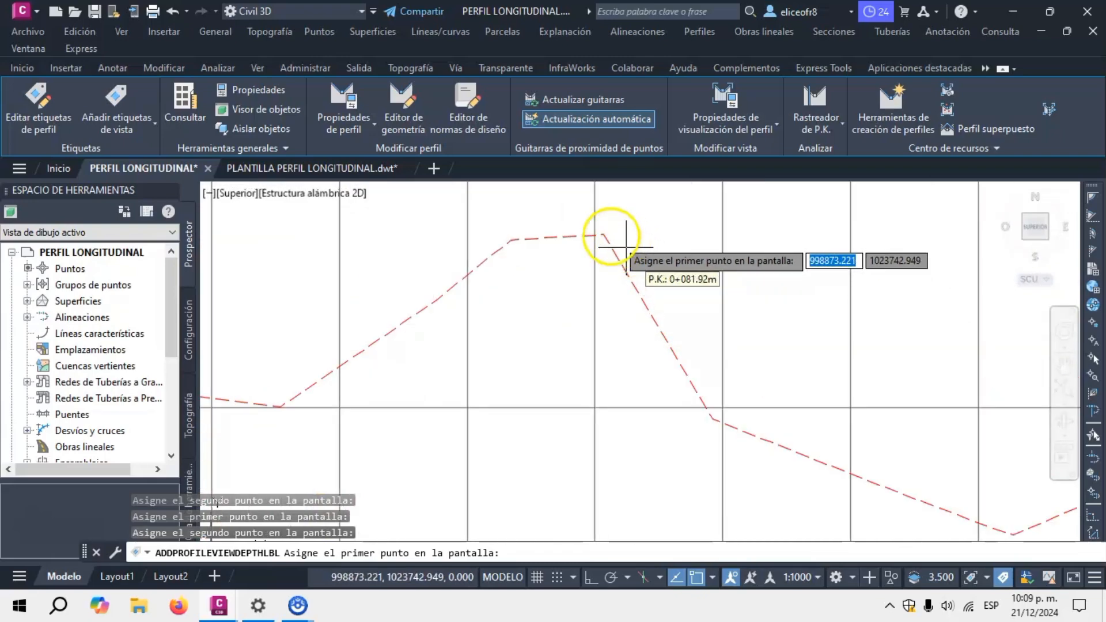
pyautogui.click(600, 230)
pyautogui.scroll(-2, 600, 230)
pyautogui.scroll(2, 602, 352)
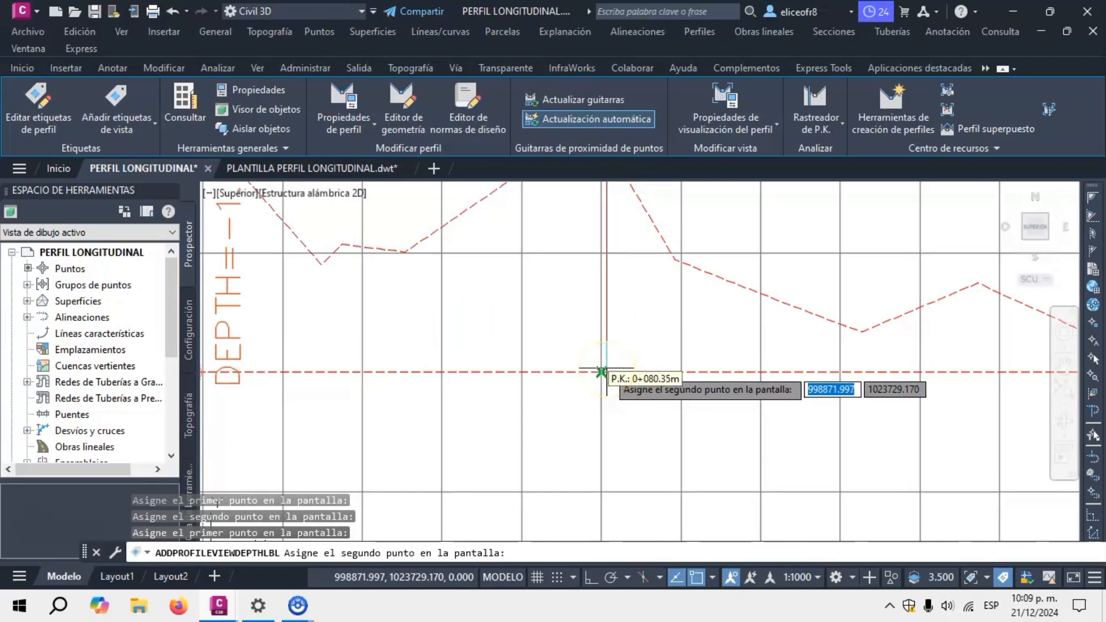
pyautogui.click(601, 372)
pyautogui.scroll(-6, 607, 366)
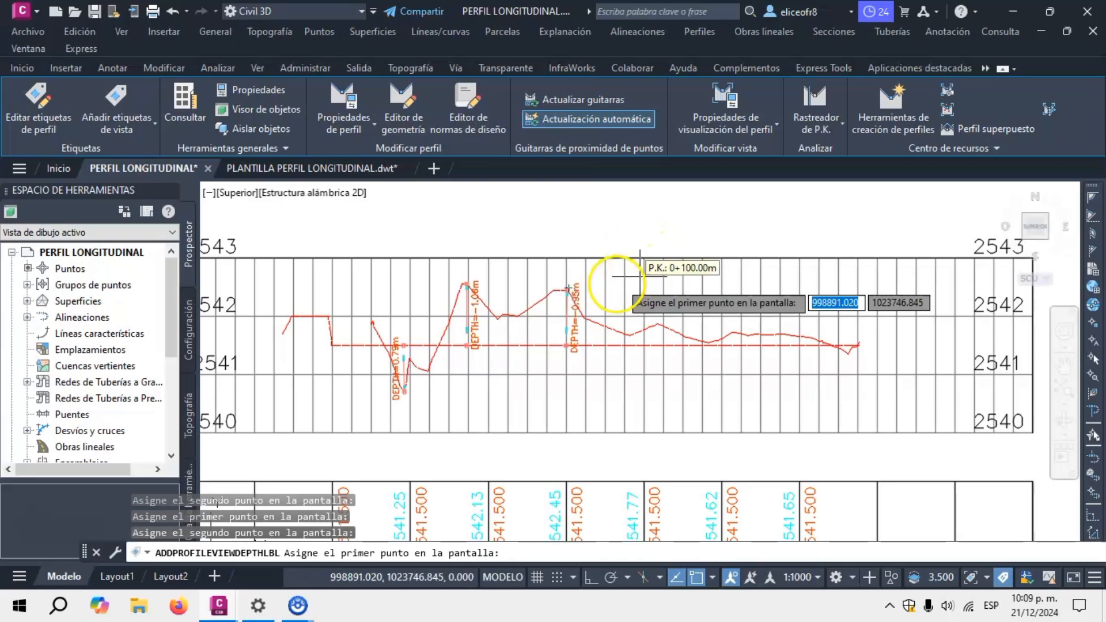
pyautogui.scroll(2, 567, 346)
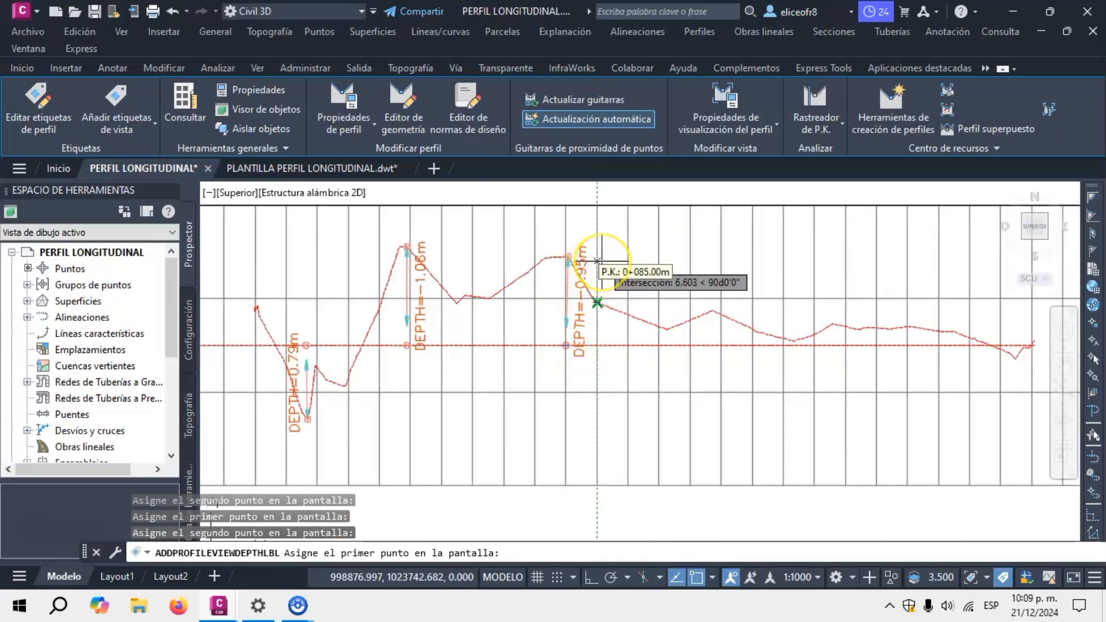
pyautogui.press('Escape')
pyautogui.scroll(-3, 634, 268)
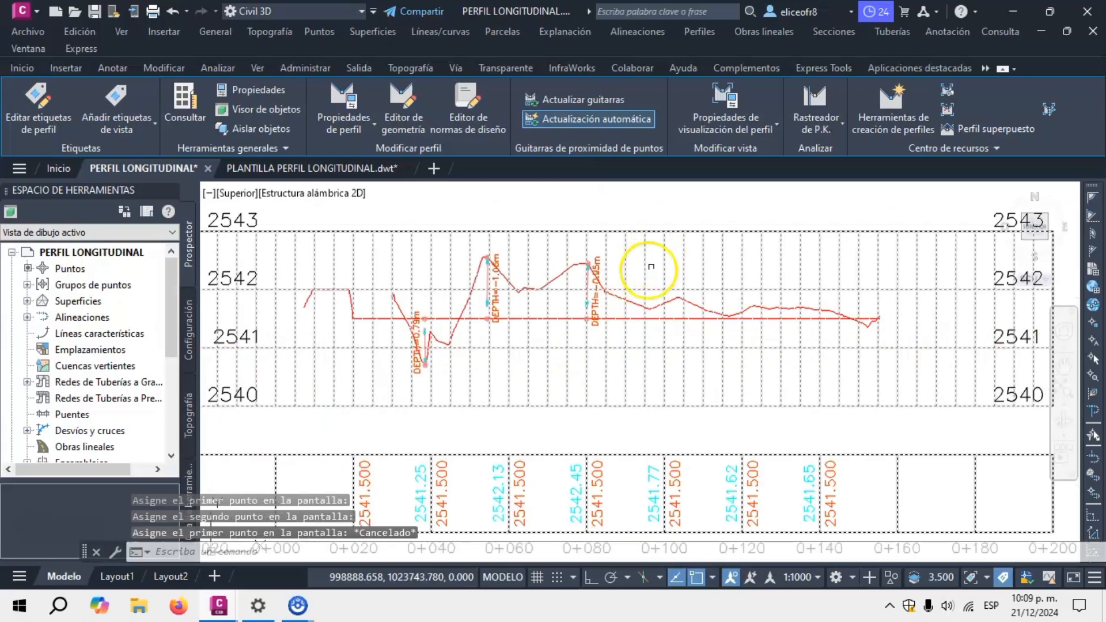
pyautogui.scroll(5, 605, 311)
pyautogui.scroll(-1, 663, 322)
pyautogui.scroll(-2, 675, 285)
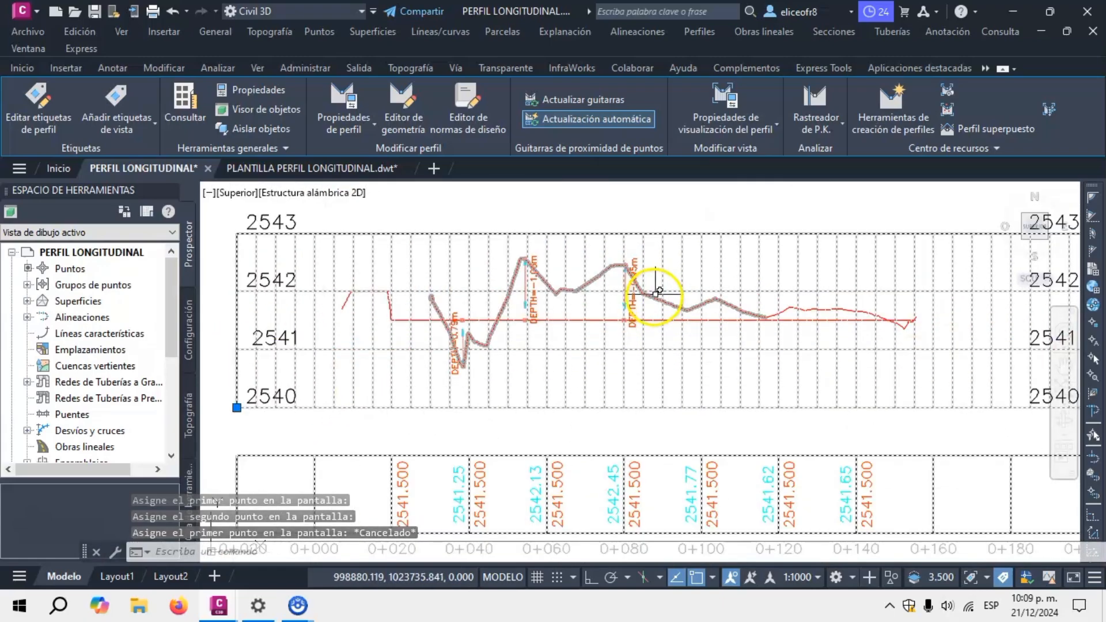
pyautogui.scroll(-2, 611, 288)
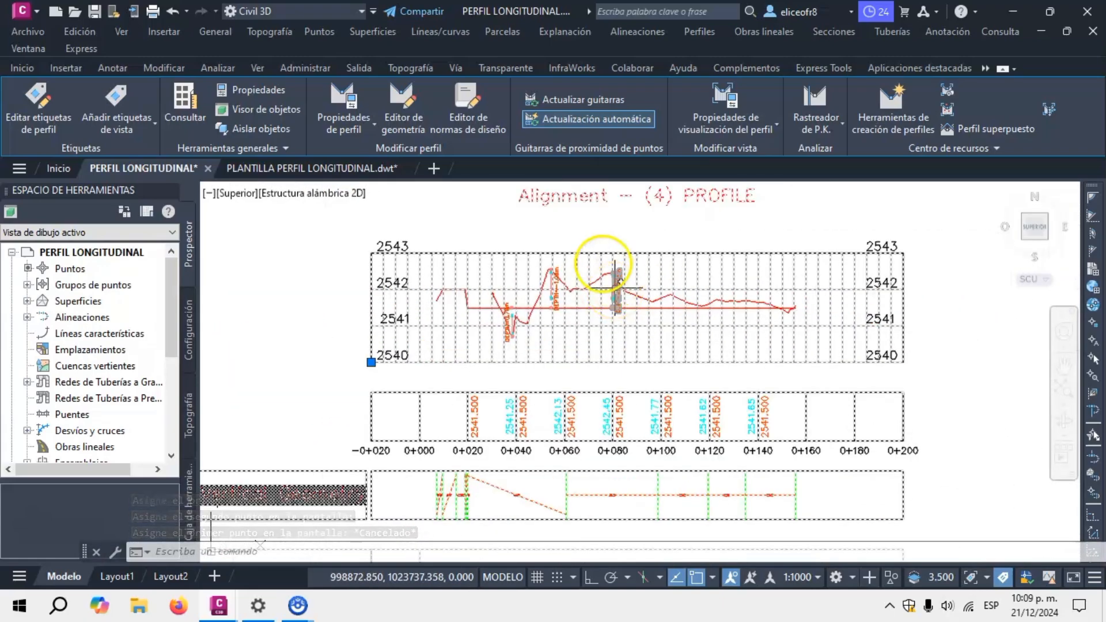
pyautogui.scroll(2, 596, 262)
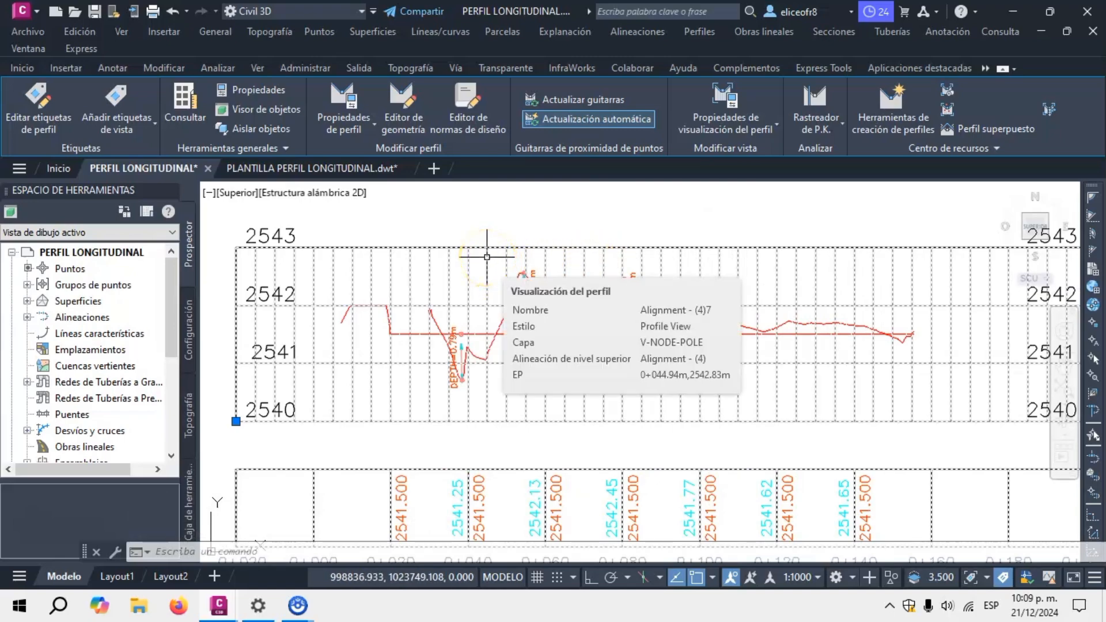
# Step: Add a station elevation label to the profile view at the start of the flat raised segment, station 0+009.48, elevation 2542.00
pyautogui.click(116, 128)
pyautogui.click(136, 161)
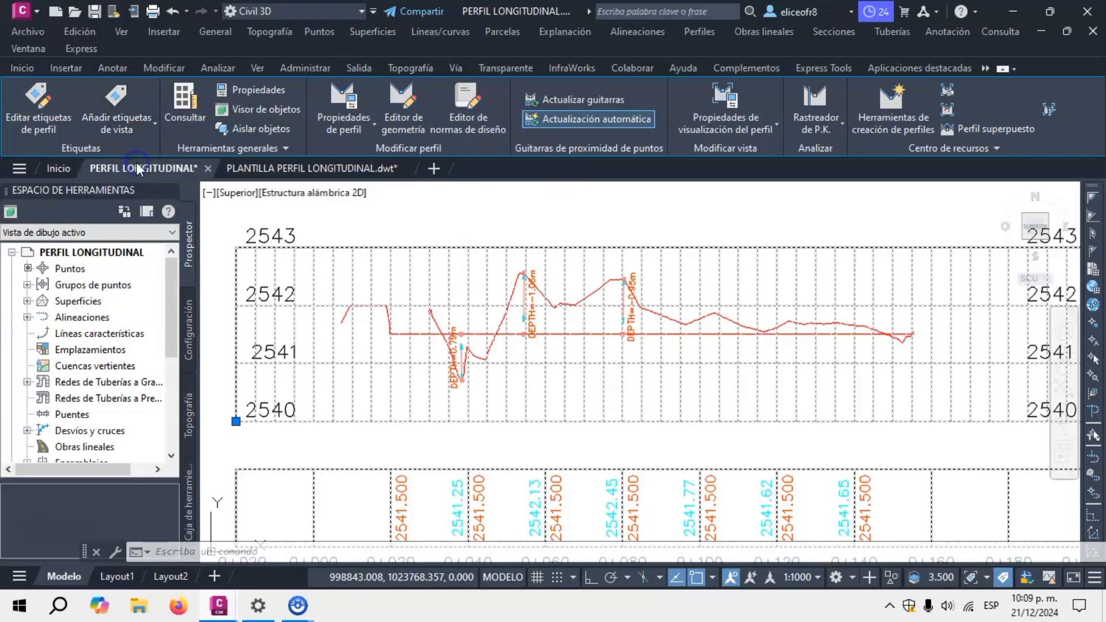
pyautogui.click(573, 266)
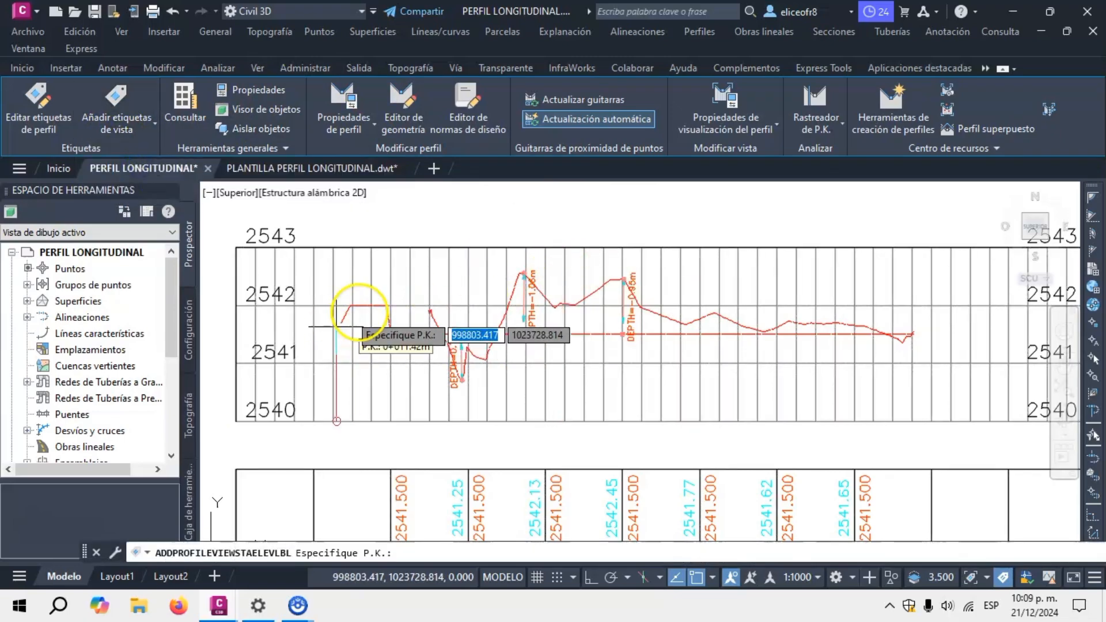
pyautogui.scroll(4, 336, 327)
pyautogui.scroll(-2, 585, 254)
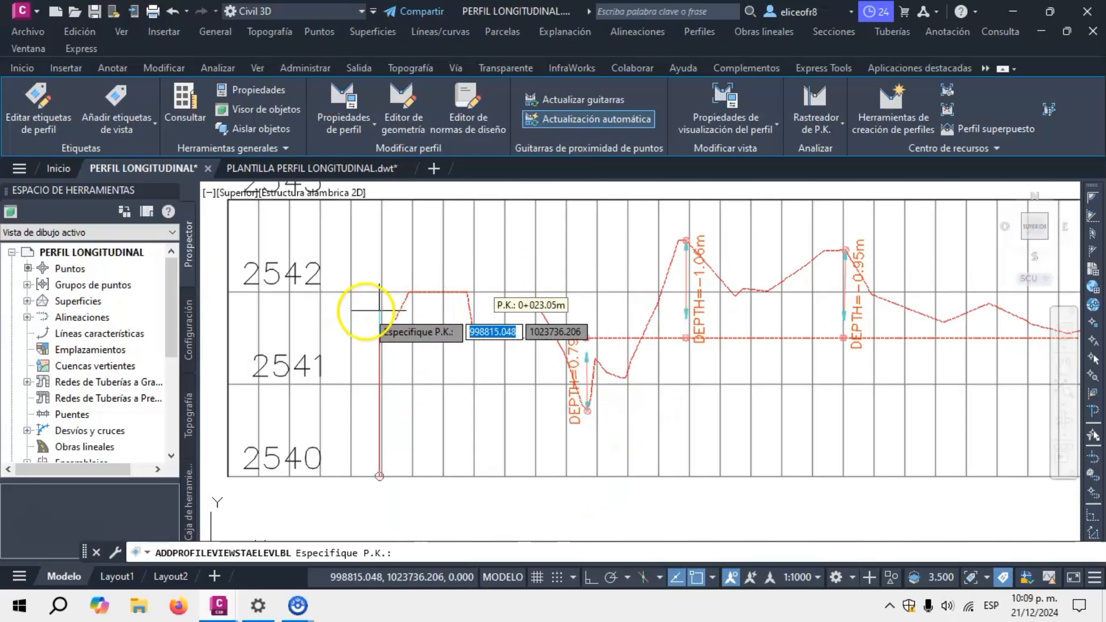
pyautogui.scroll(4, 403, 288)
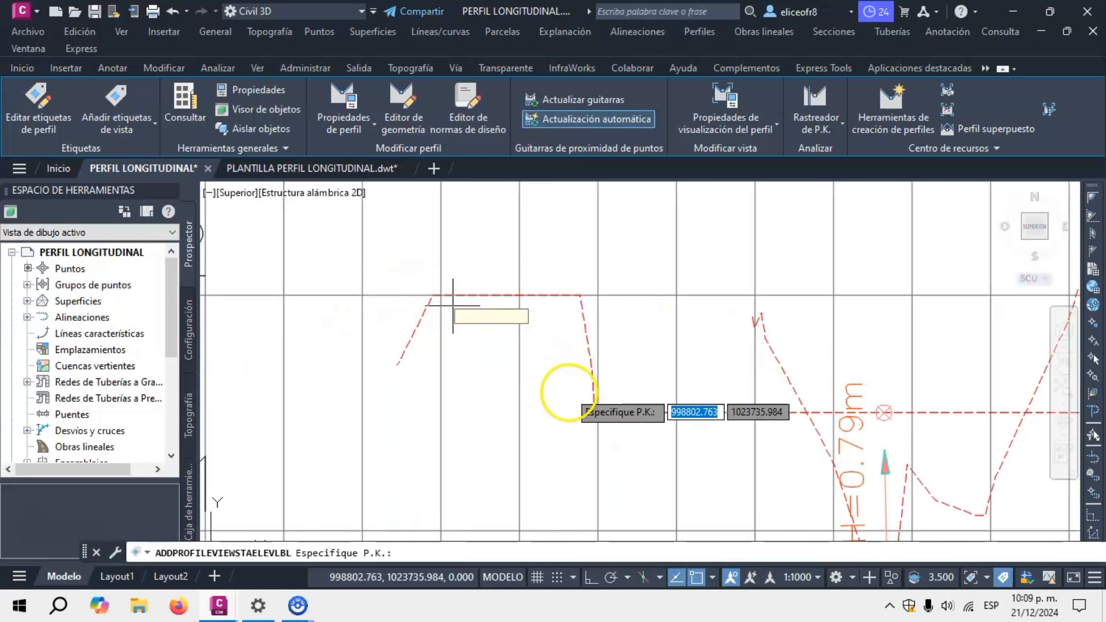
pyautogui.scroll(-4, 513, 294)
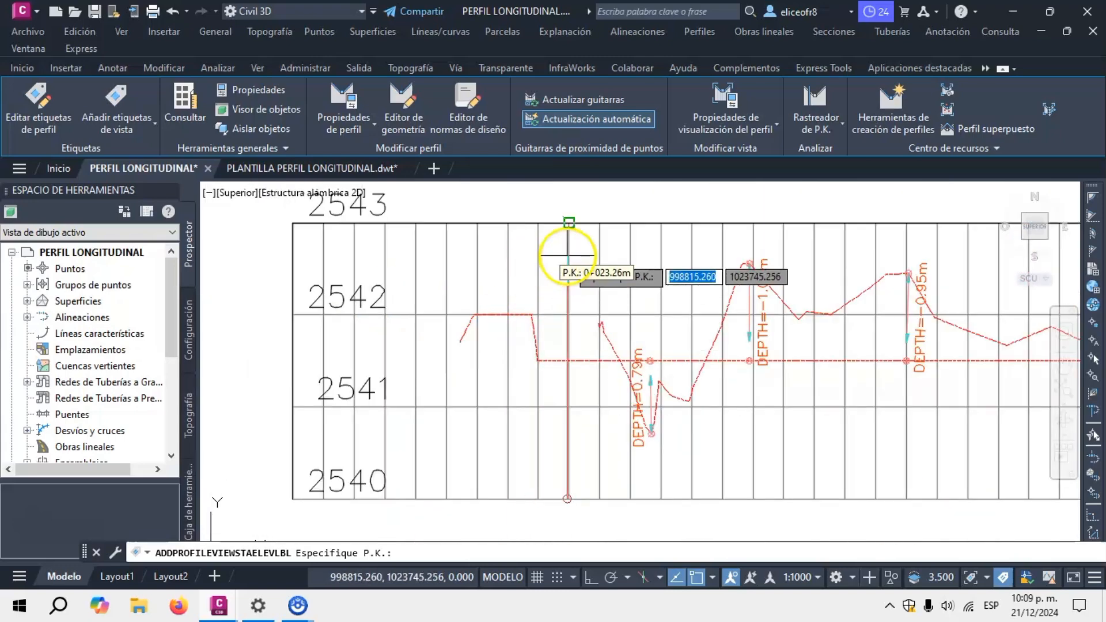
pyautogui.scroll(2, 501, 346)
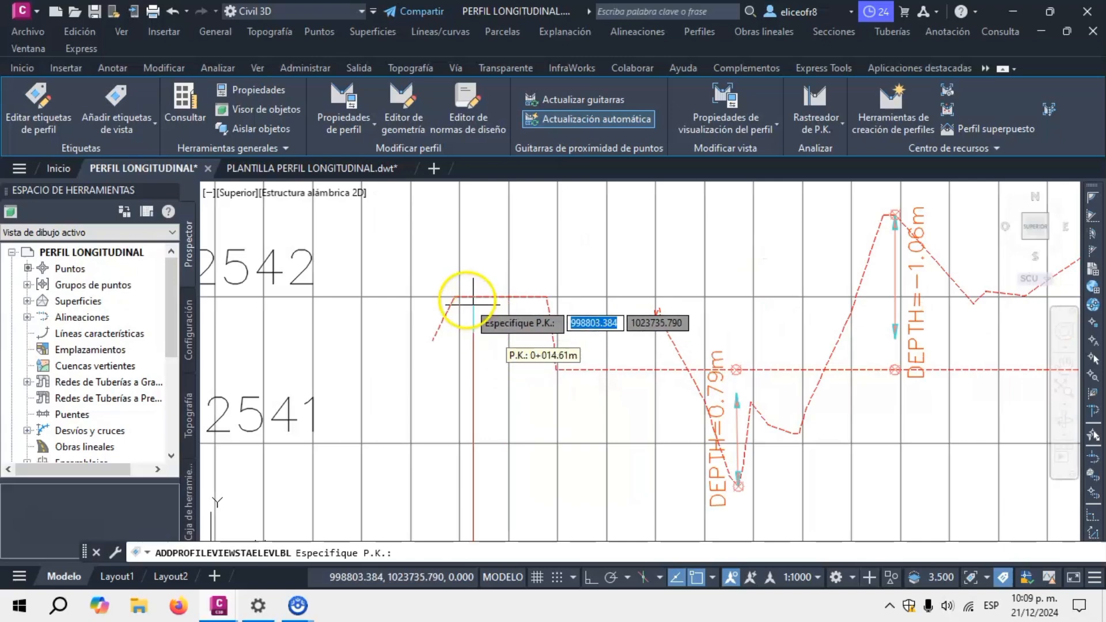
pyautogui.scroll(2, 464, 297)
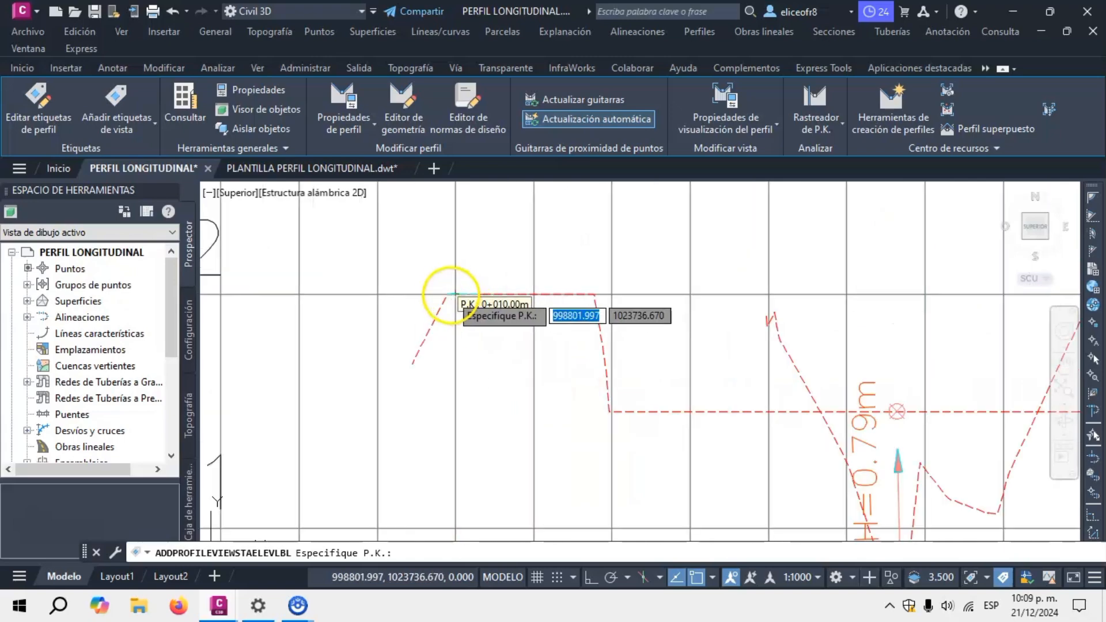
pyautogui.click(446, 293)
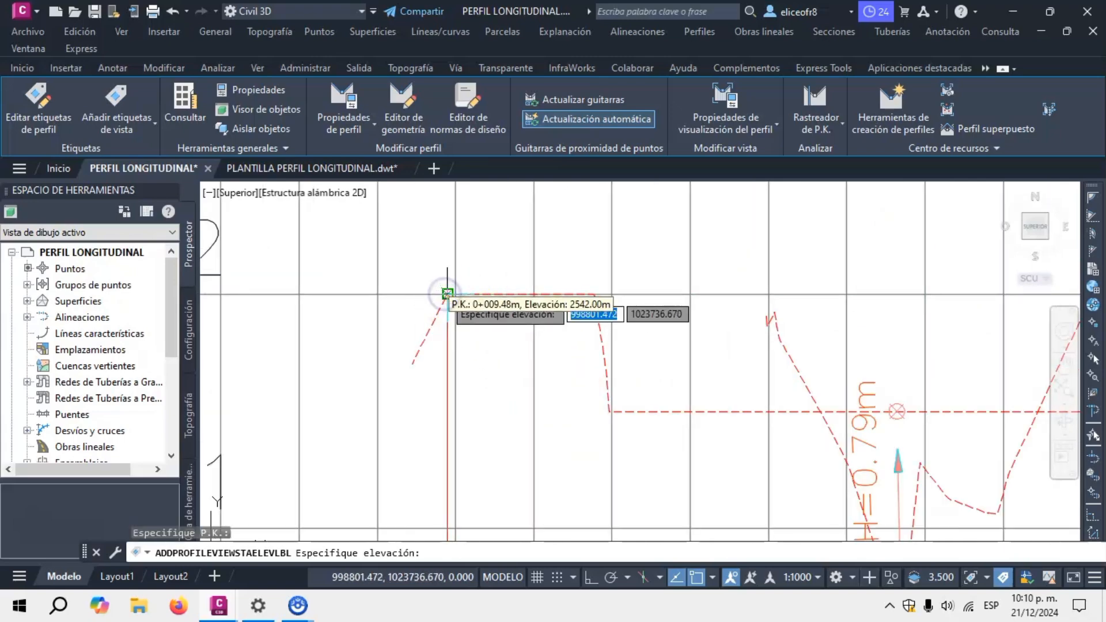
pyautogui.click(447, 294)
pyautogui.scroll(3, 444, 300)
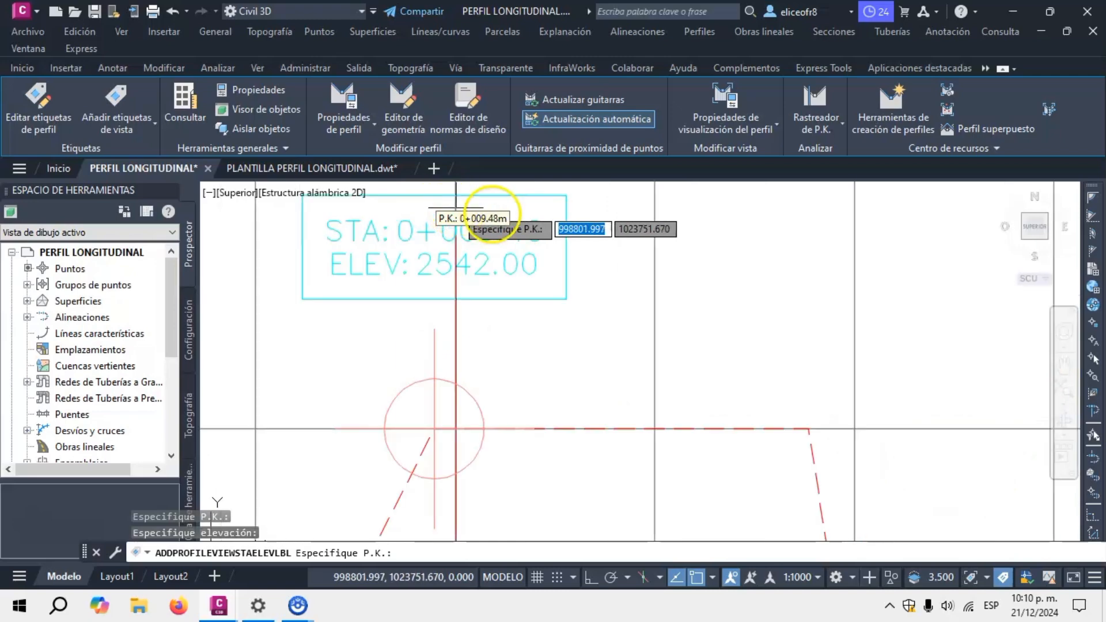
# Step: Add a station elevation label at the end of the flat raised segment, station 0+018.85, elevation 2542.00
pyautogui.scroll(-4, 421, 283)
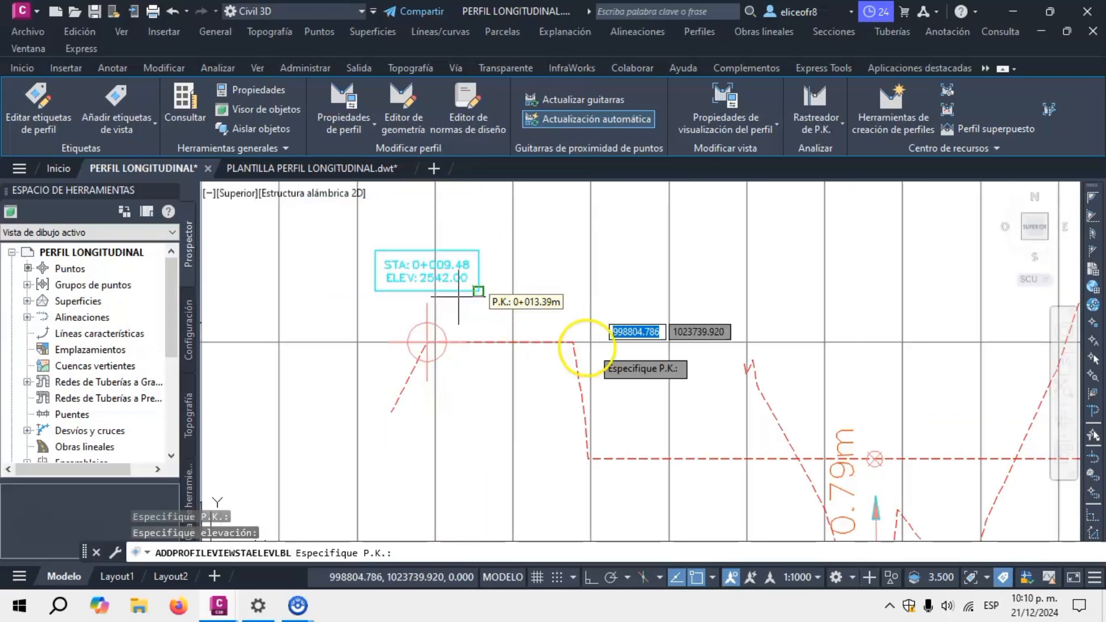
pyautogui.scroll(4, 608, 350)
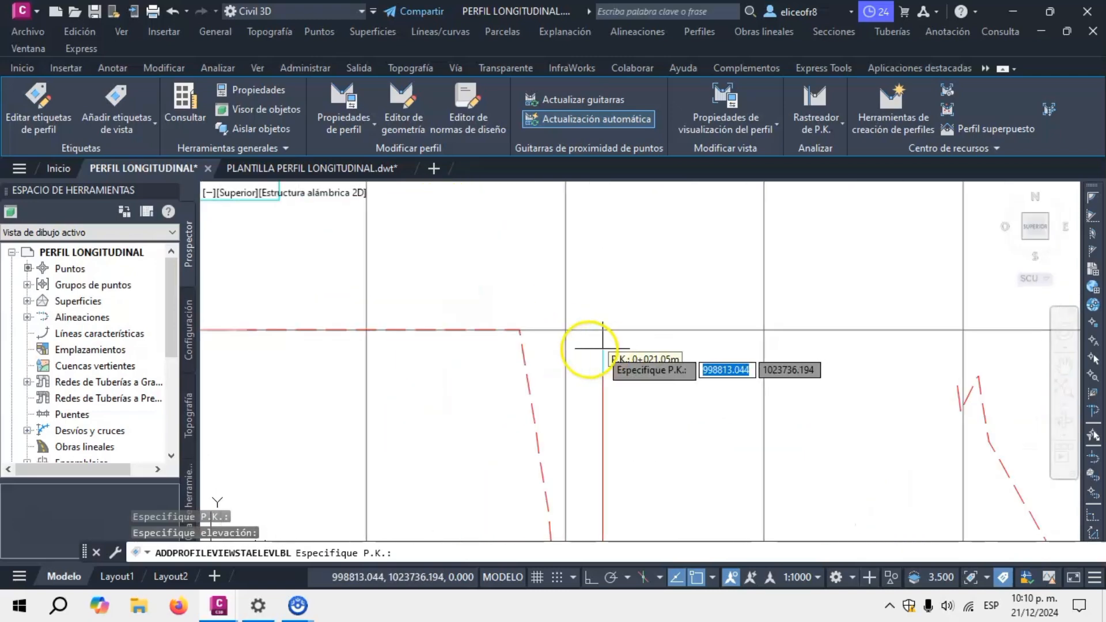
pyautogui.click(519, 330)
pyautogui.click(526, 257)
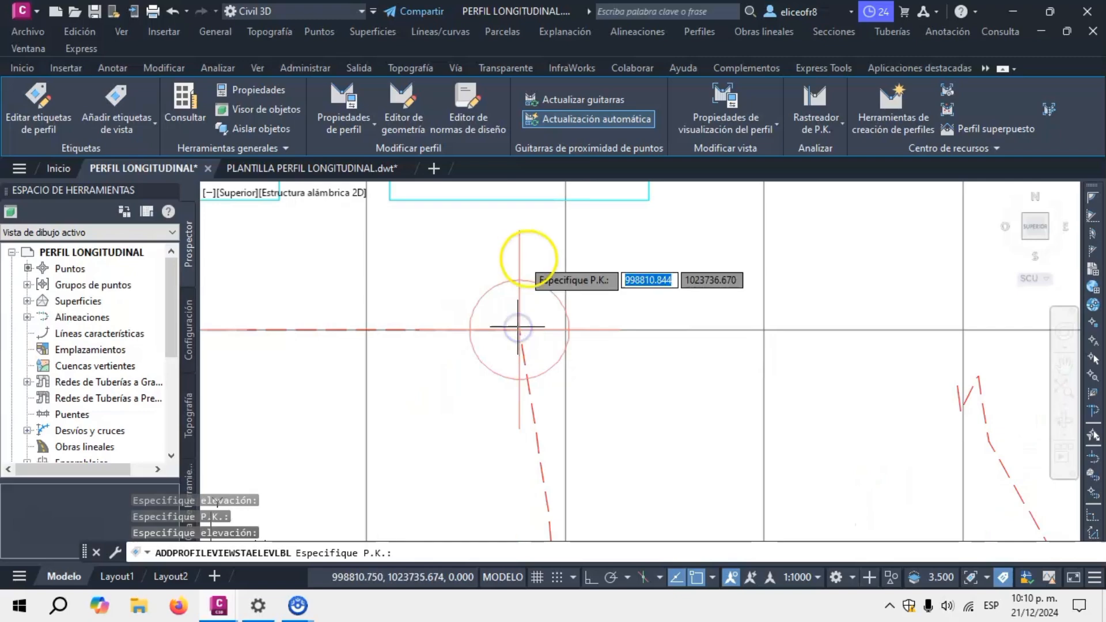
# Step: Add a station elevation label at the corner where the horizontal profile line begins, station 0+019.80, elevation 2541.50
pyautogui.scroll(-2, 569, 371)
pyautogui.scroll(2, 560, 407)
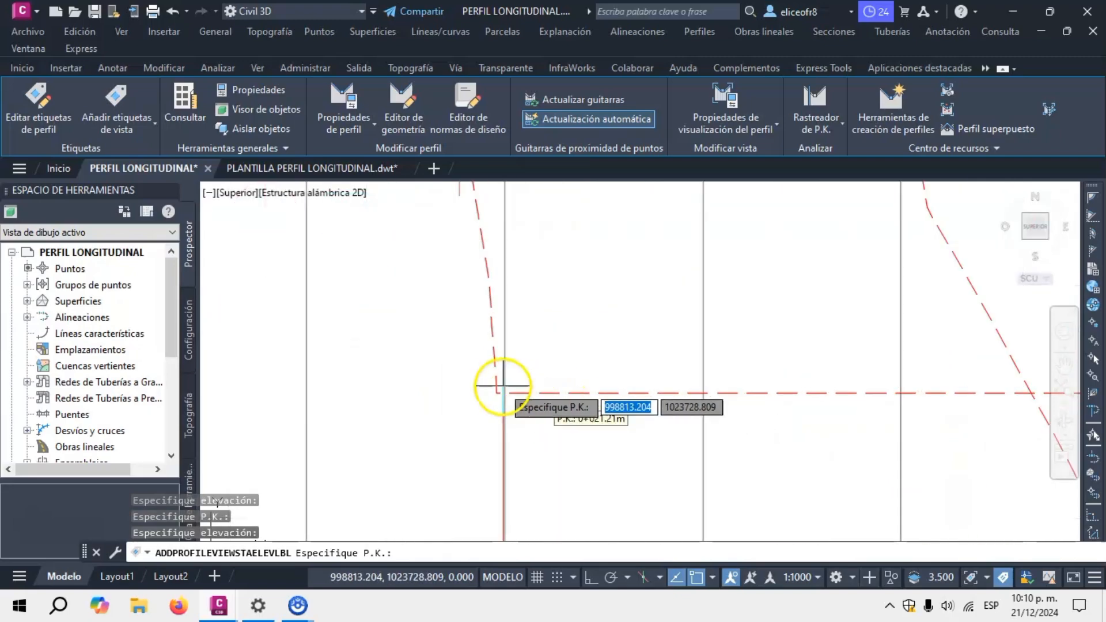
pyautogui.scroll(-4, 495, 388)
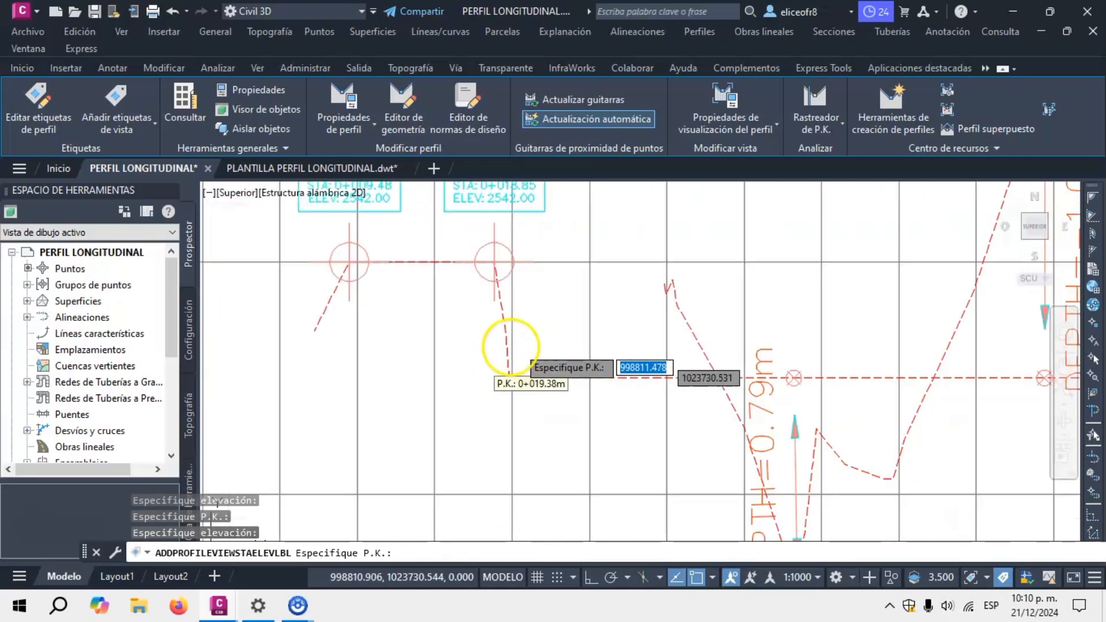
pyautogui.scroll(2, 539, 366)
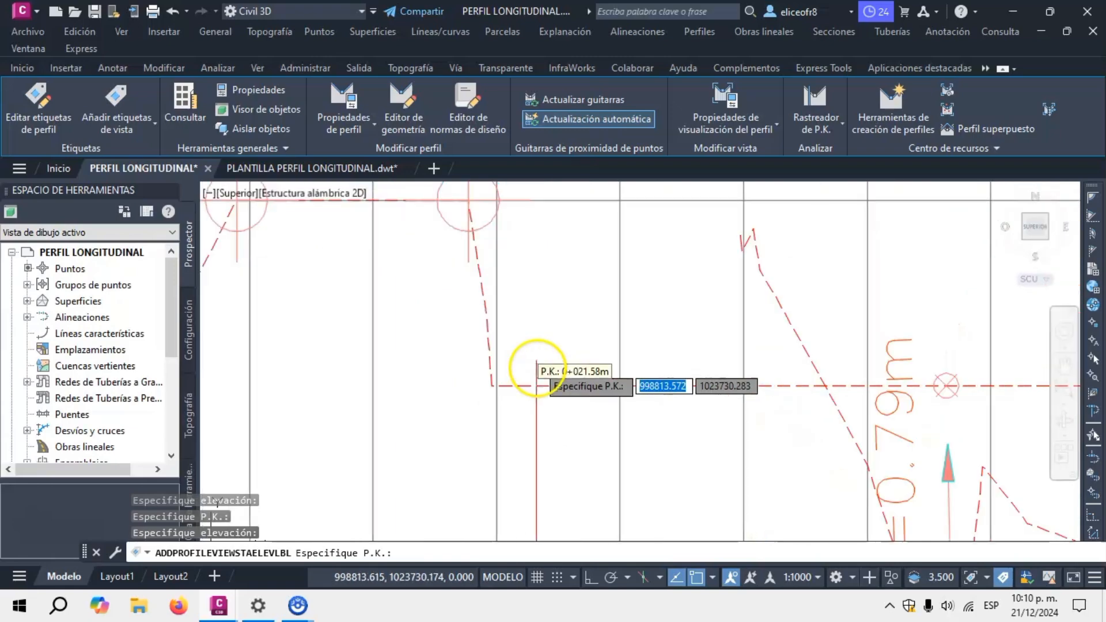
pyautogui.scroll(4, 495, 385)
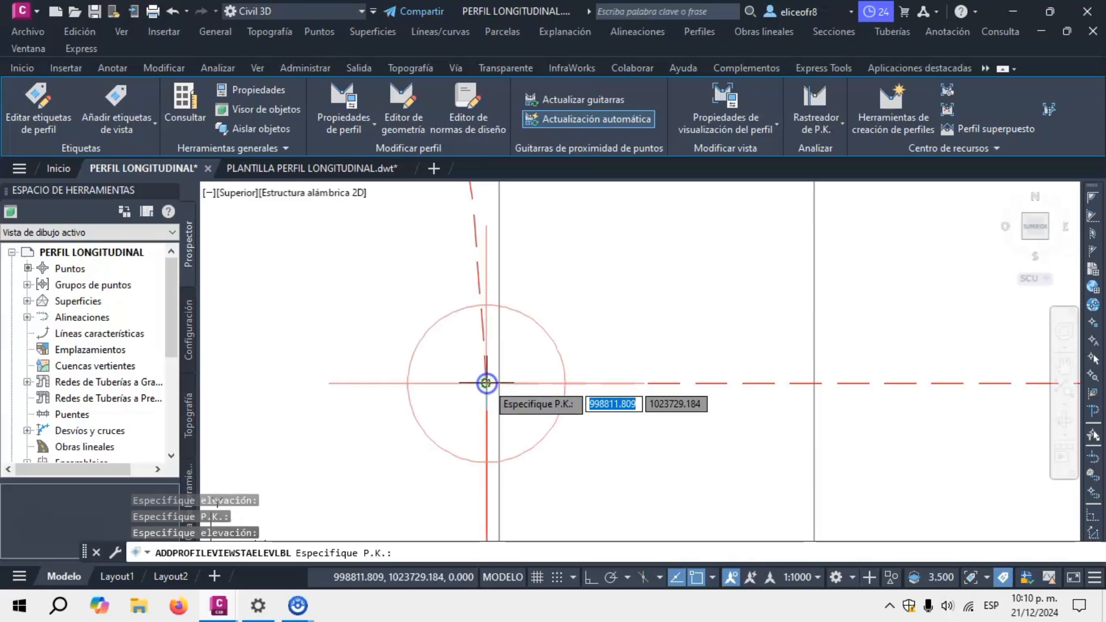
pyautogui.scroll(-2, 487, 383)
pyautogui.scroll(-2, 520, 391)
pyautogui.scroll(4, 520, 296)
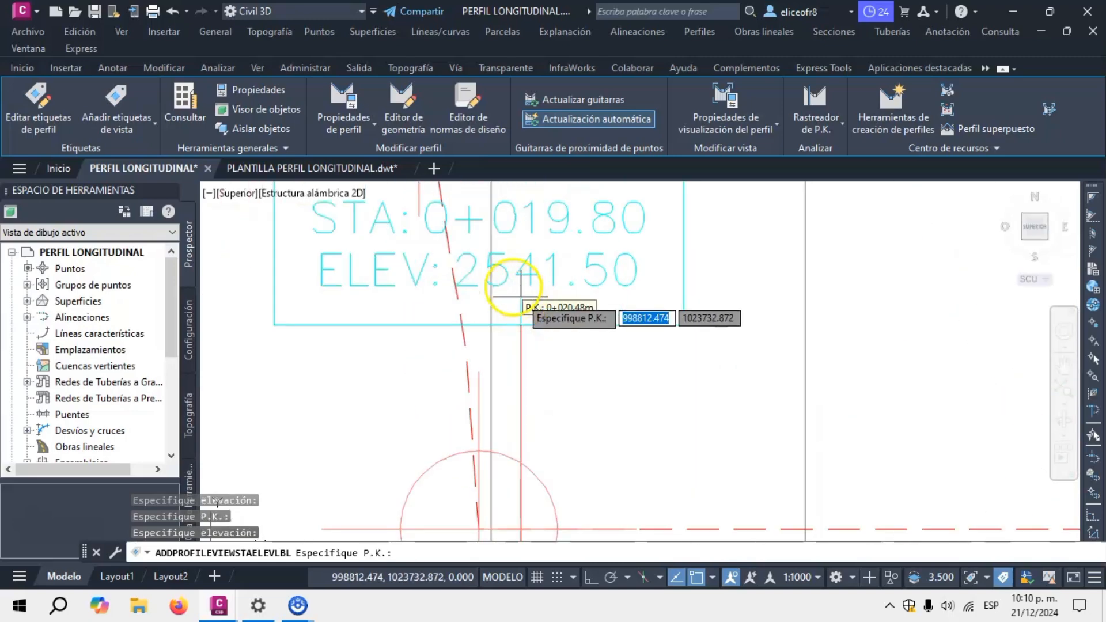
pyautogui.scroll(-5, 511, 283)
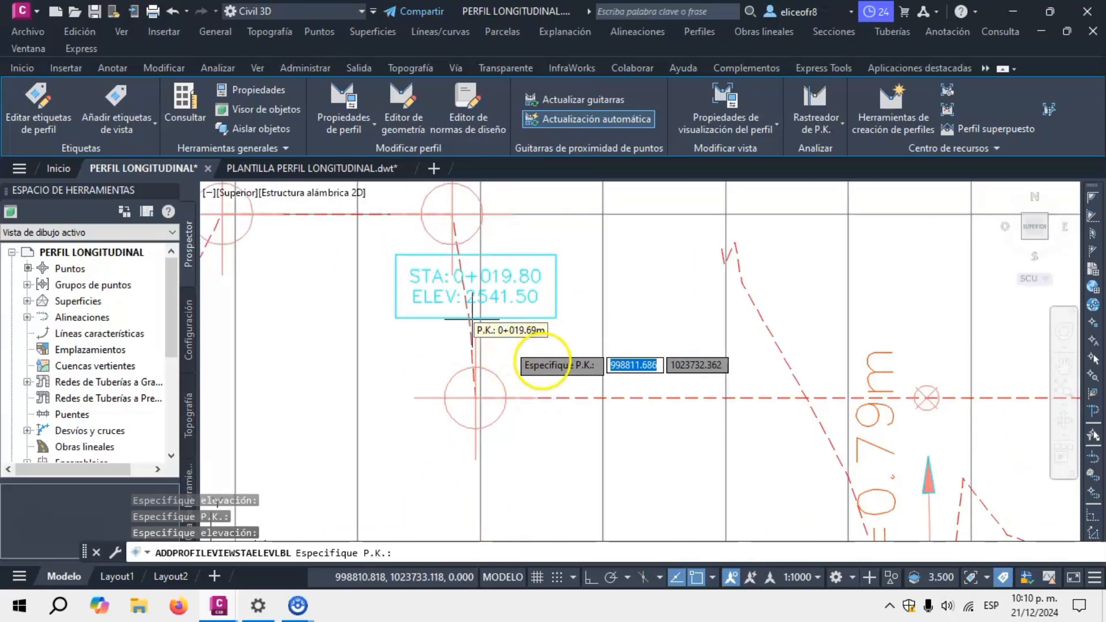
# Step: Add a station elevation label at the terrain profile's highest peak, station 0+053.20, elevation 2542.56
pyautogui.scroll(-2, 711, 291)
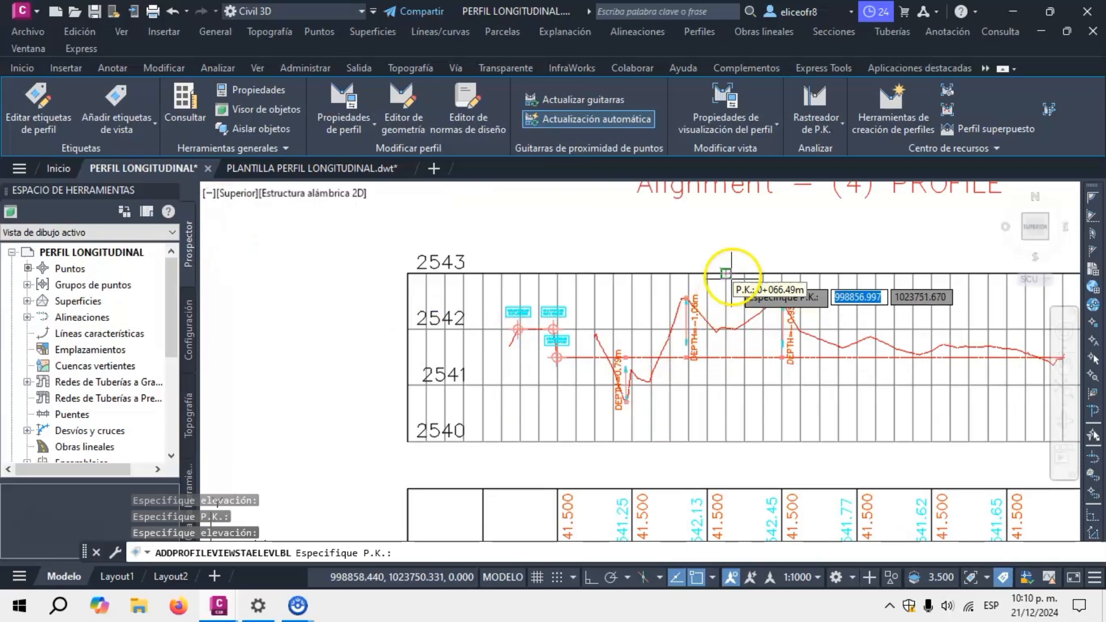
pyautogui.scroll(4, 684, 296)
pyautogui.scroll(4, 591, 331)
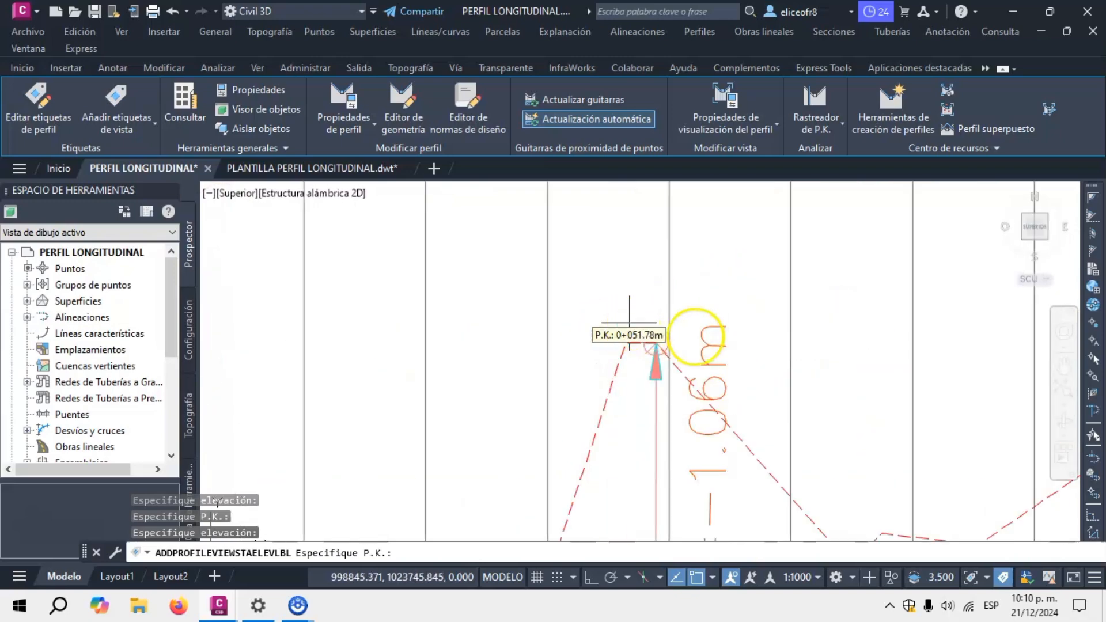
pyautogui.scroll(4, 648, 326)
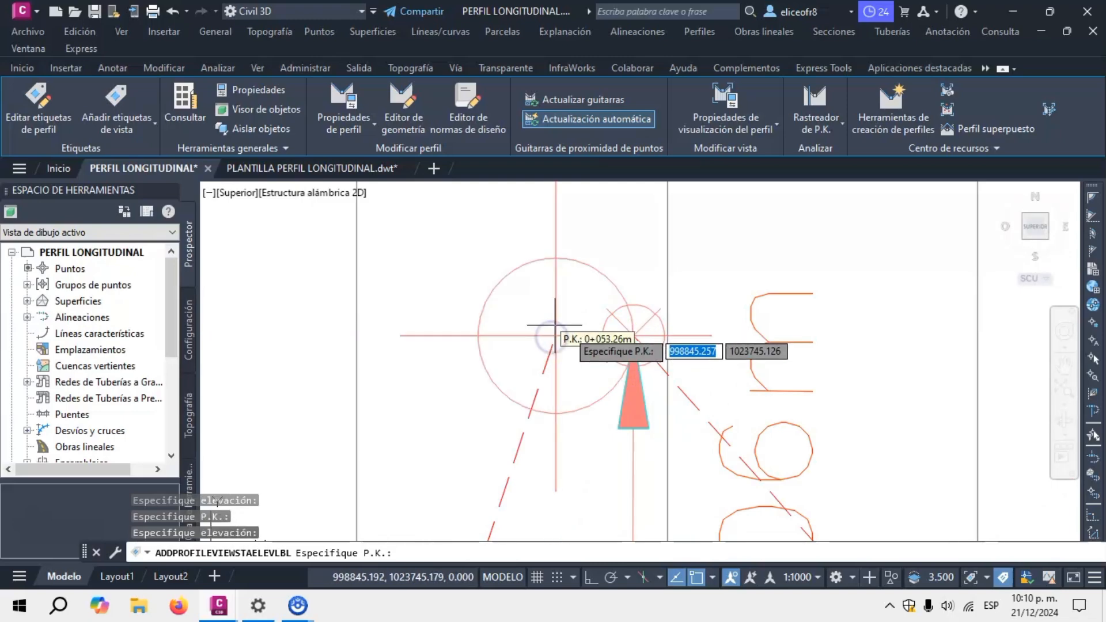
pyautogui.scroll(-4, 555, 326)
pyautogui.scroll(4, 576, 215)
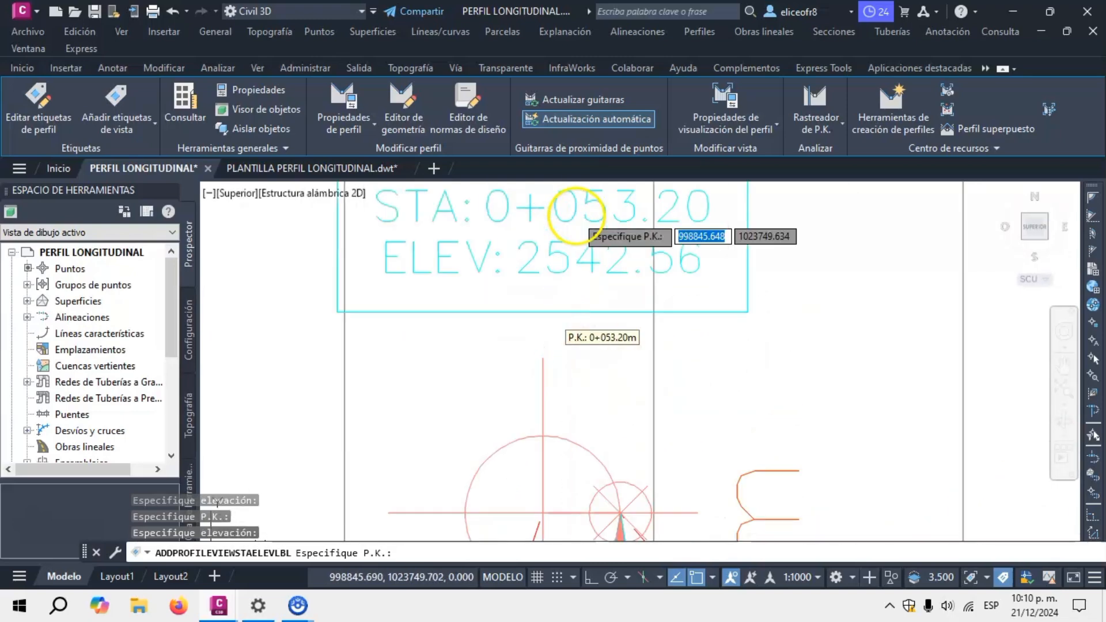
pyautogui.scroll(2, 591, 216)
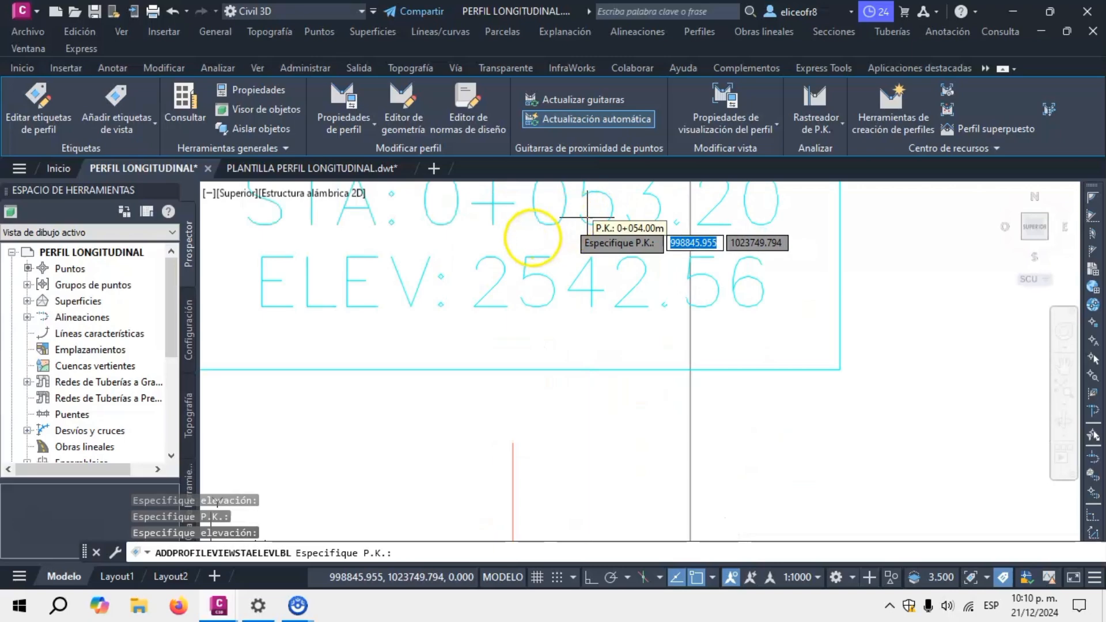
pyautogui.scroll(-6, 587, 217)
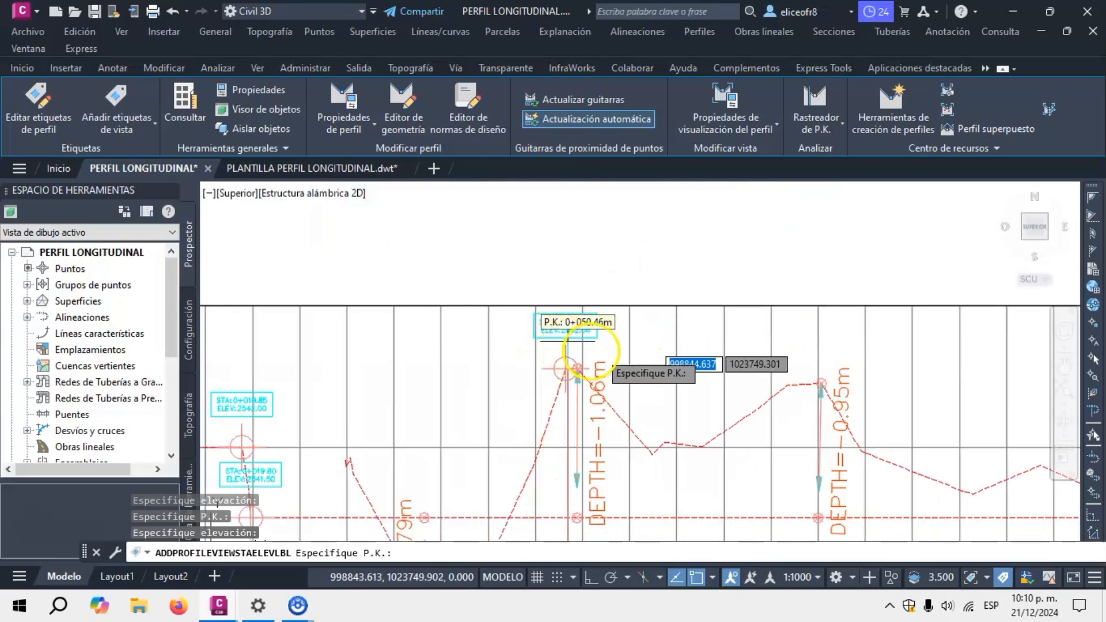
# Step: Add a station elevation label at the first vertex of the terrain's second peak, station 0+076.72, elevation 2542.44
pyautogui.scroll(10, 714, 373)
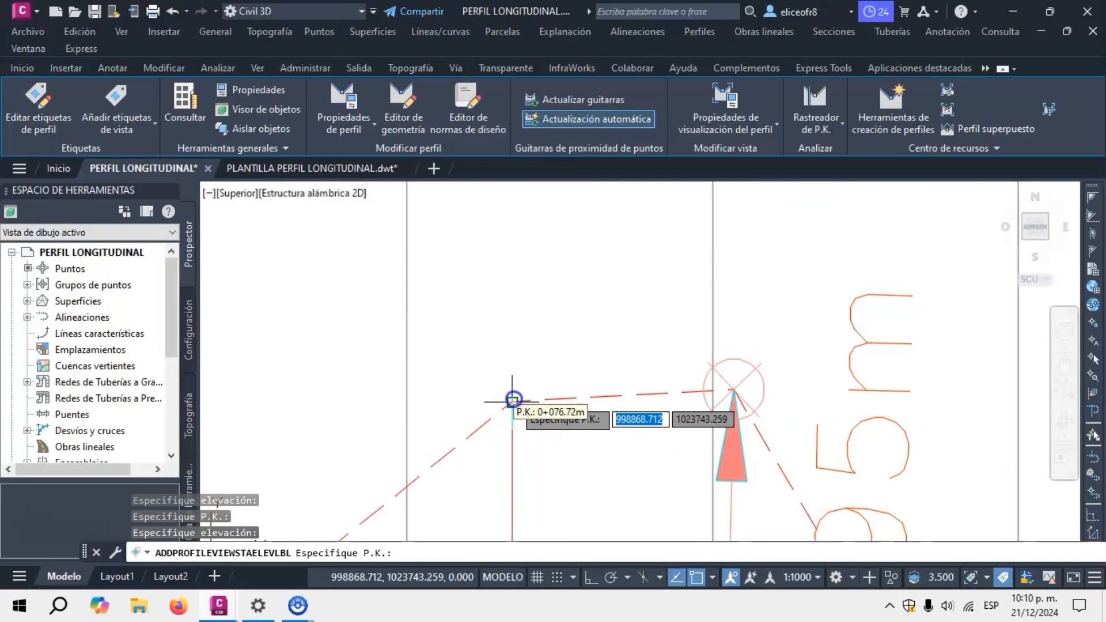
pyautogui.click(512, 398)
pyautogui.click(514, 400)
pyautogui.scroll(-8, 519, 374)
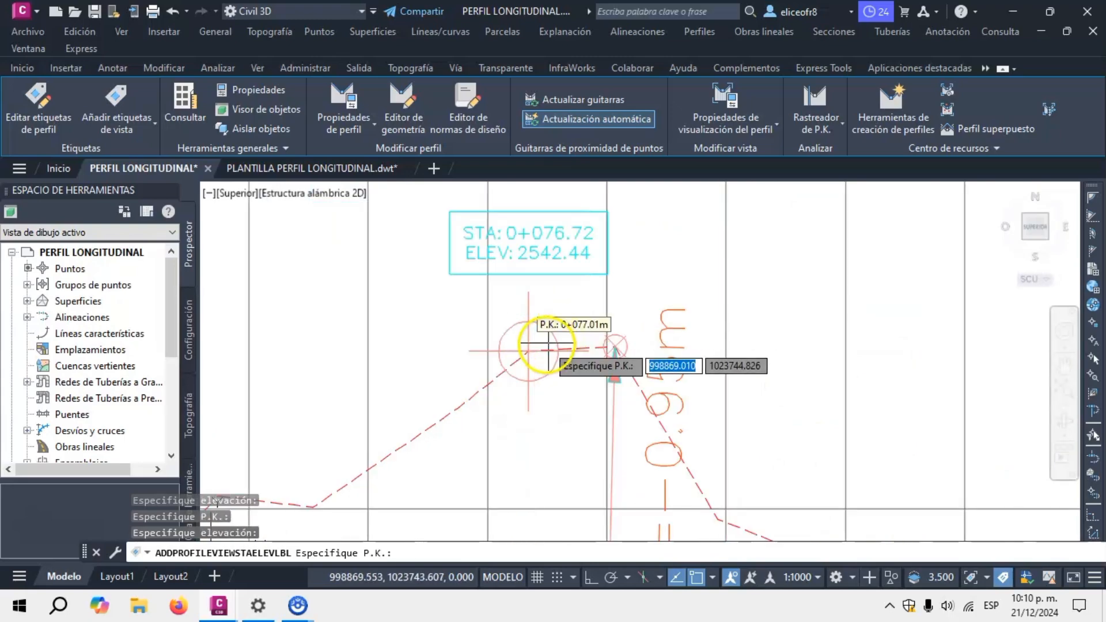
# Step: Add a station elevation label at the far end of the horizontal profile line, station 0+155.38, elevation 2541.50
pyautogui.scroll(1, 749, 340)
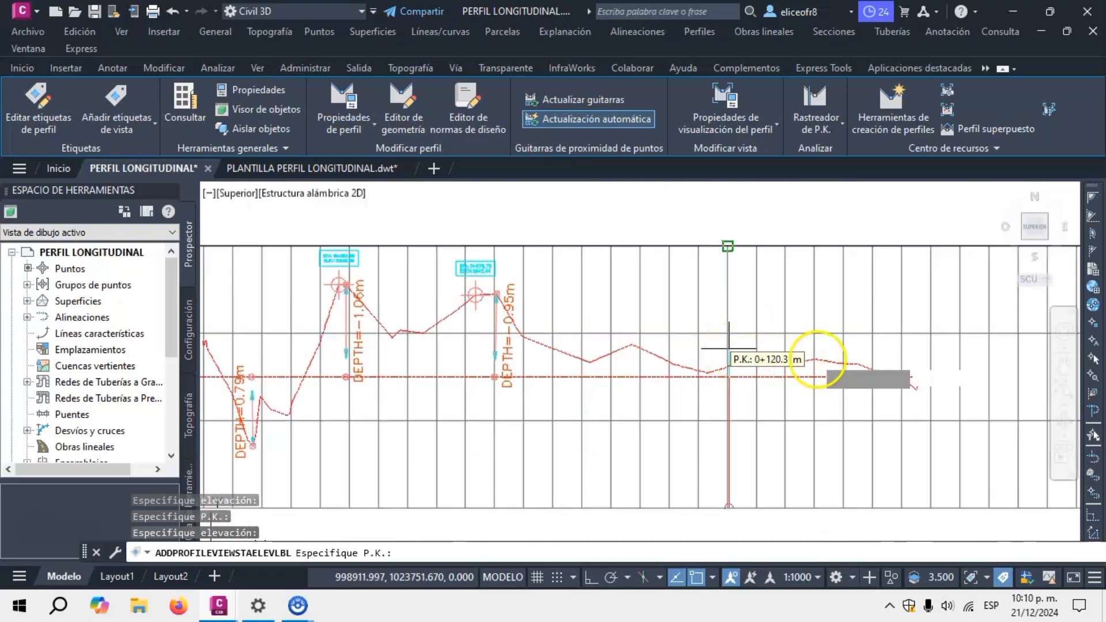
pyautogui.scroll(5, 956, 389)
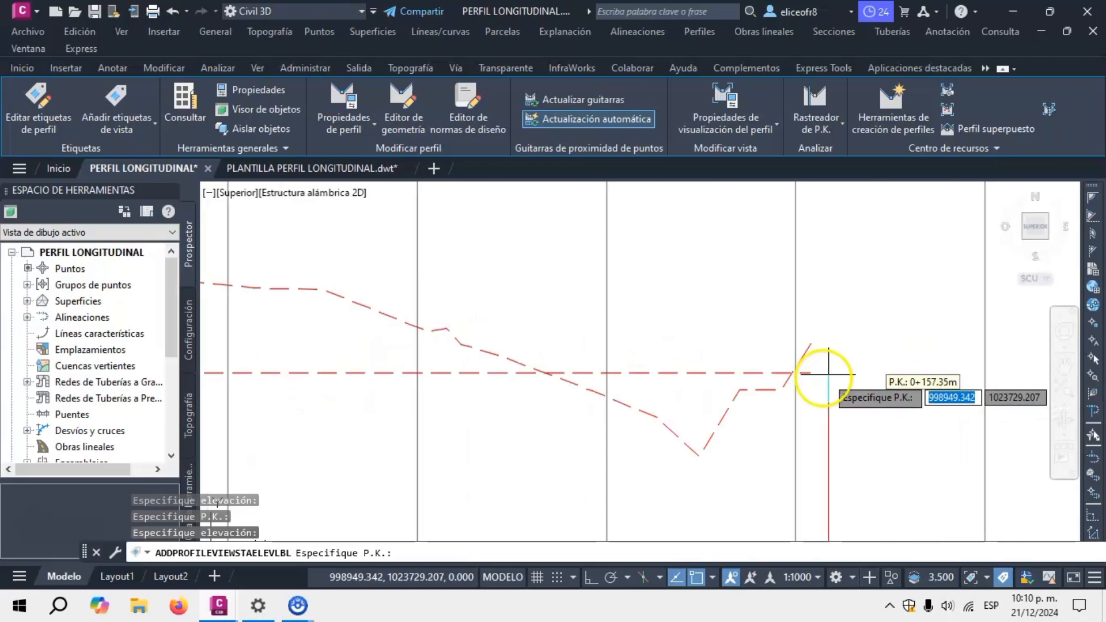
pyautogui.scroll(8, 786, 374)
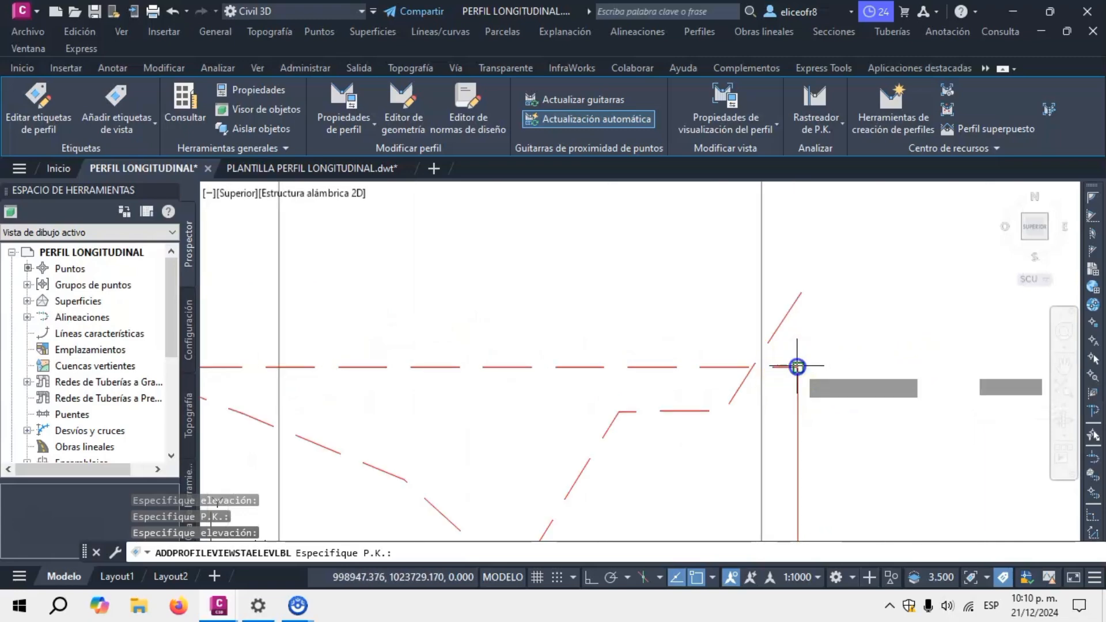
pyautogui.scroll(-2, 793, 369)
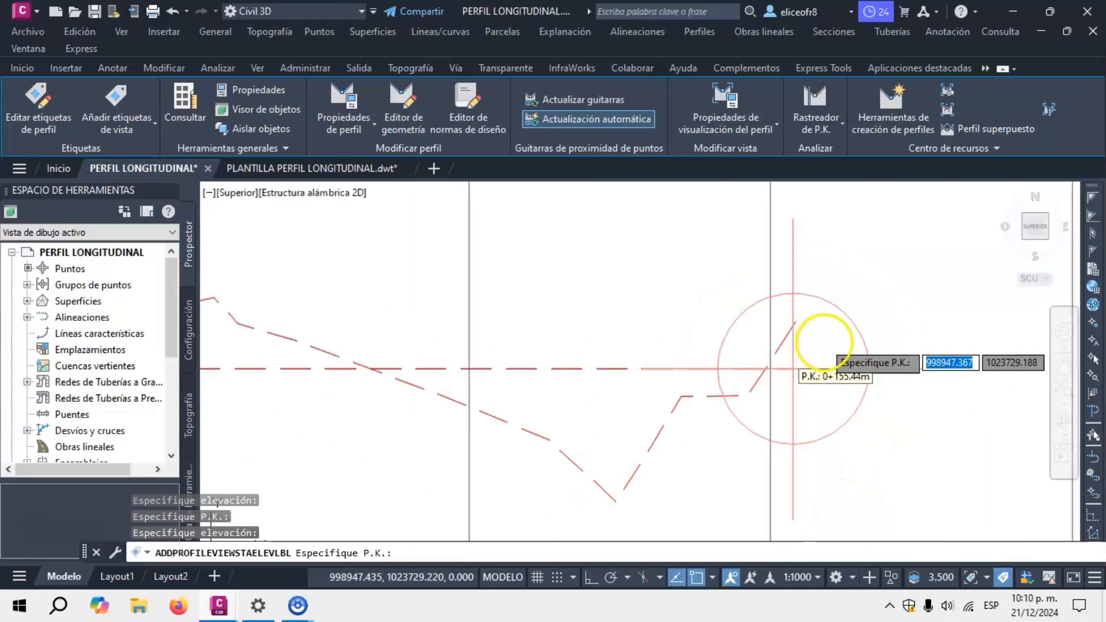
pyautogui.scroll(-2, 794, 368)
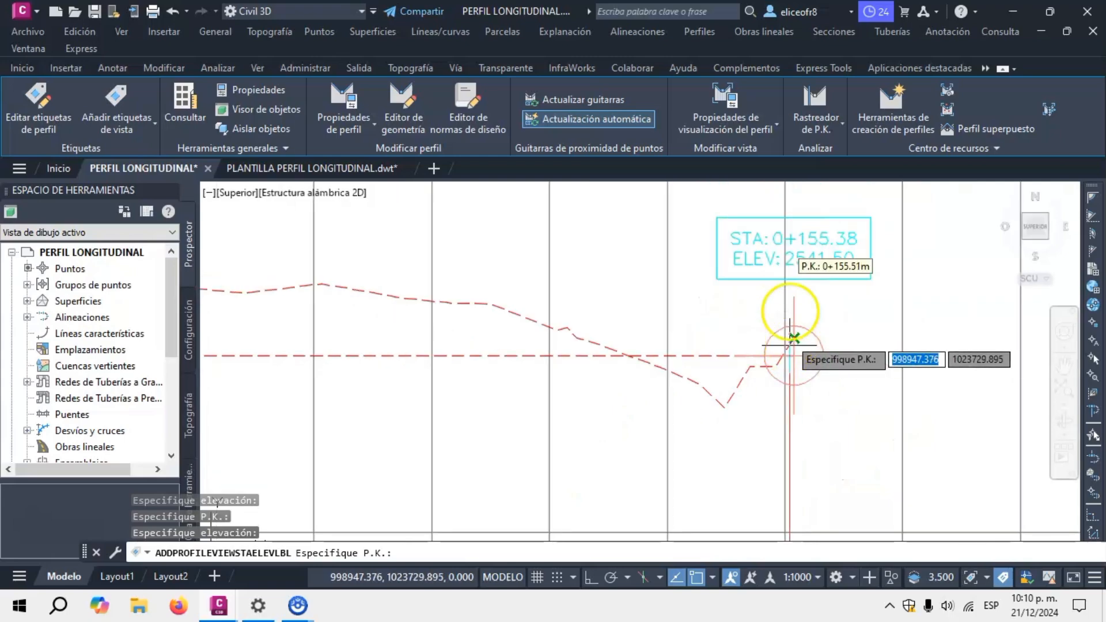
# Step: End the station elevation labelling and examine the depth and elevation labels placed along the profile view
pyautogui.scroll(3, 832, 212)
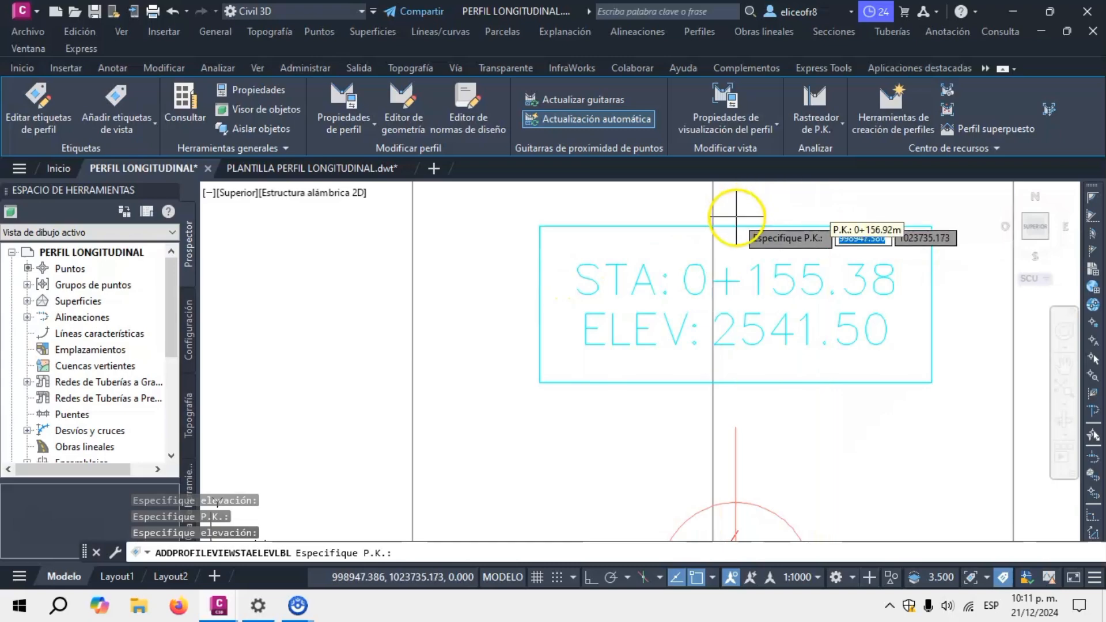
pyautogui.scroll(-4, 735, 217)
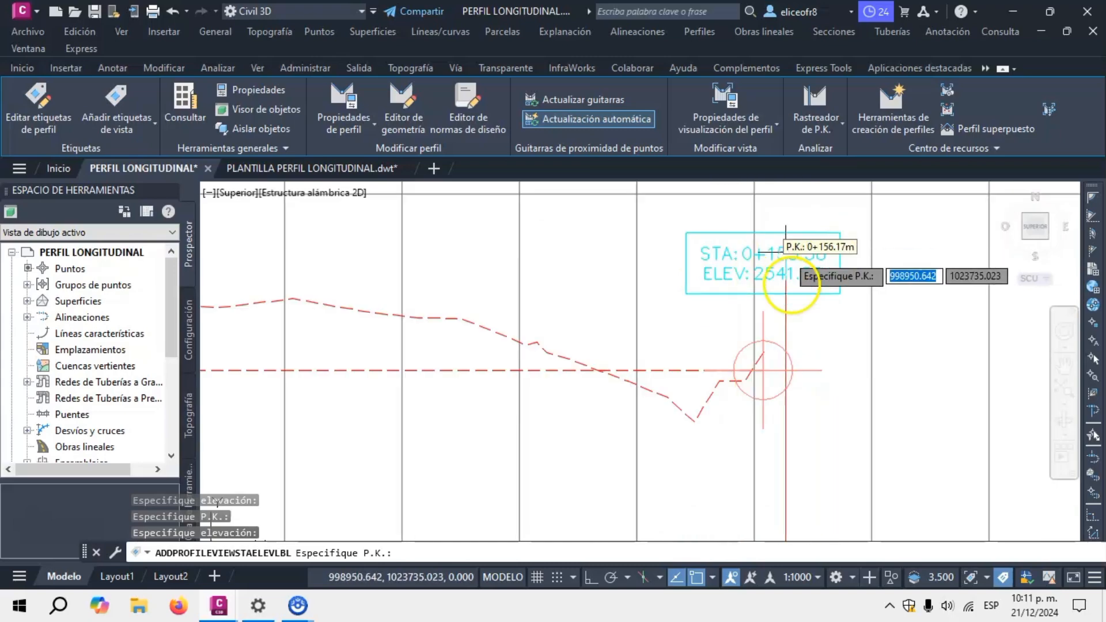
pyautogui.scroll(-4, 779, 320)
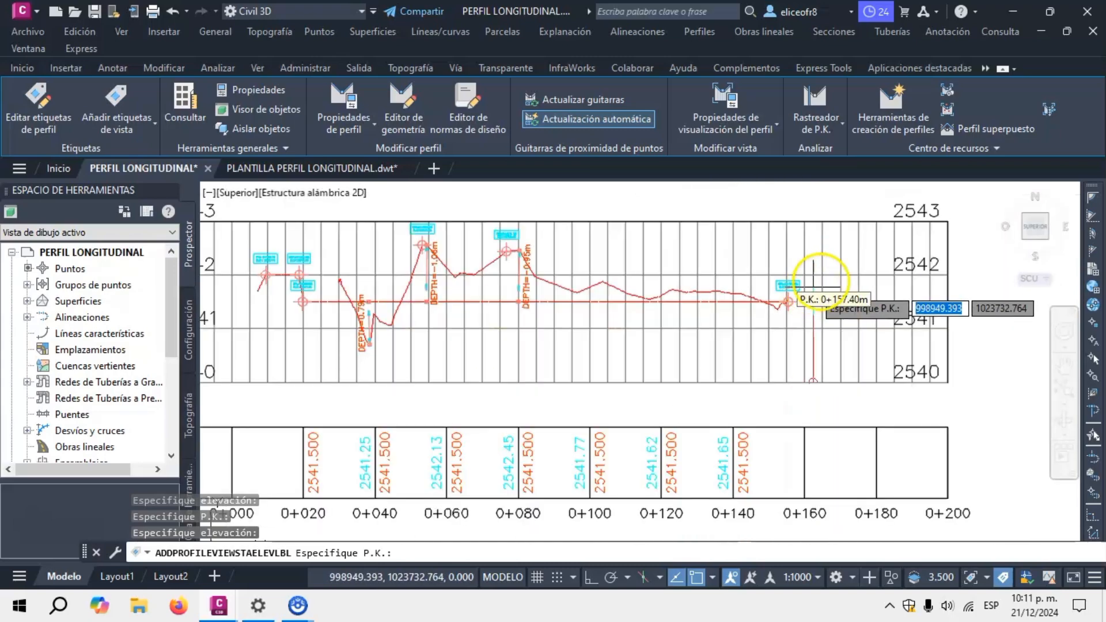
pyautogui.press('Escape')
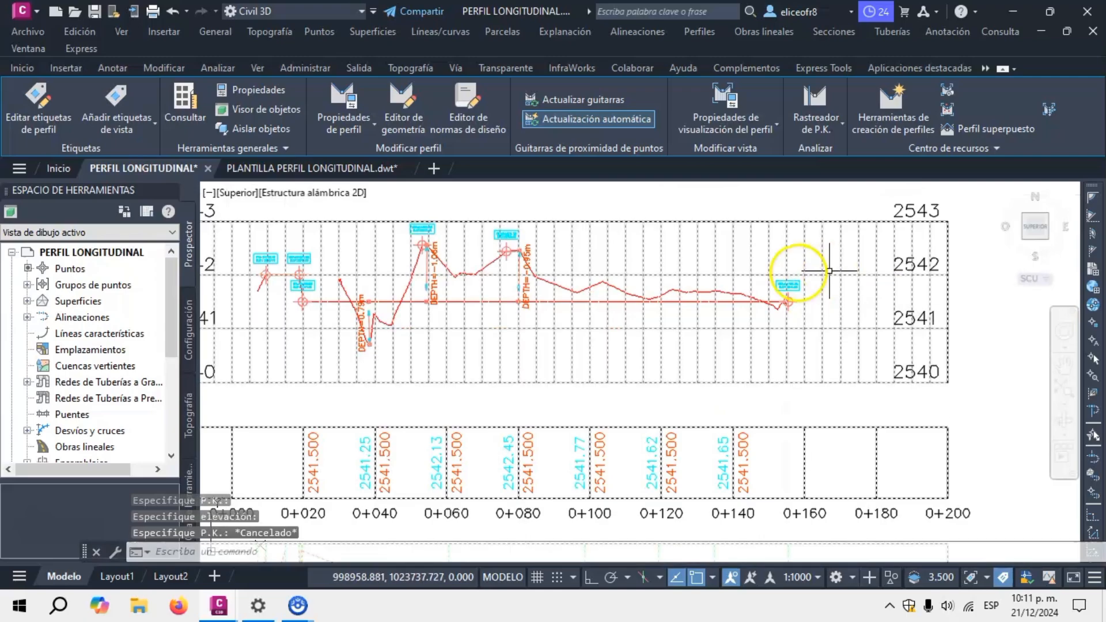
pyautogui.scroll(3, 781, 281)
pyautogui.scroll(-3, 818, 278)
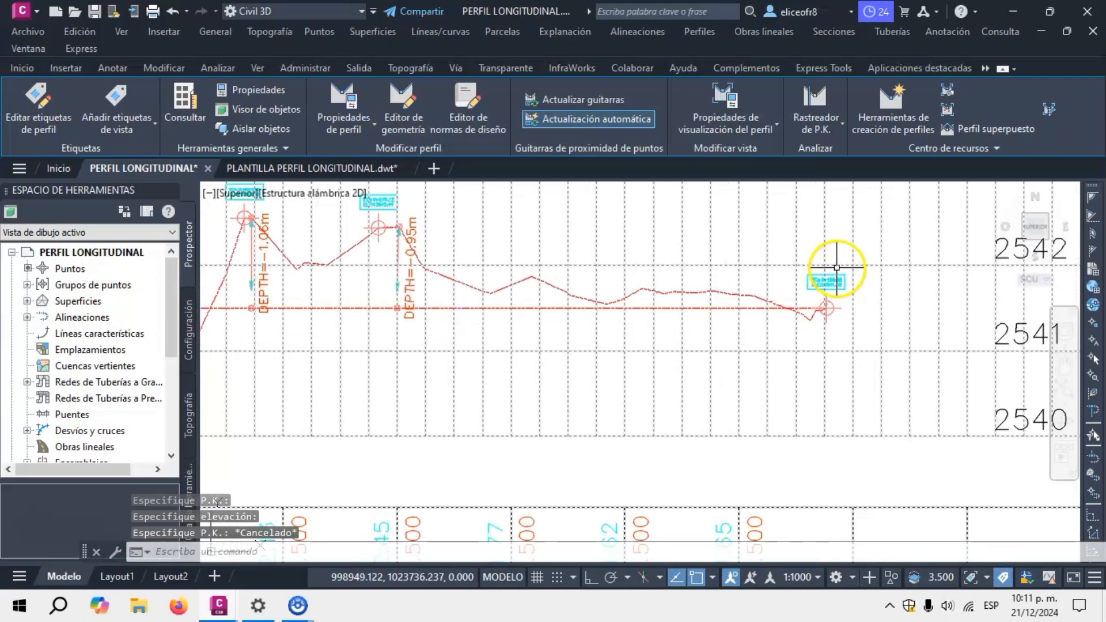
pyautogui.scroll(-4, 706, 298)
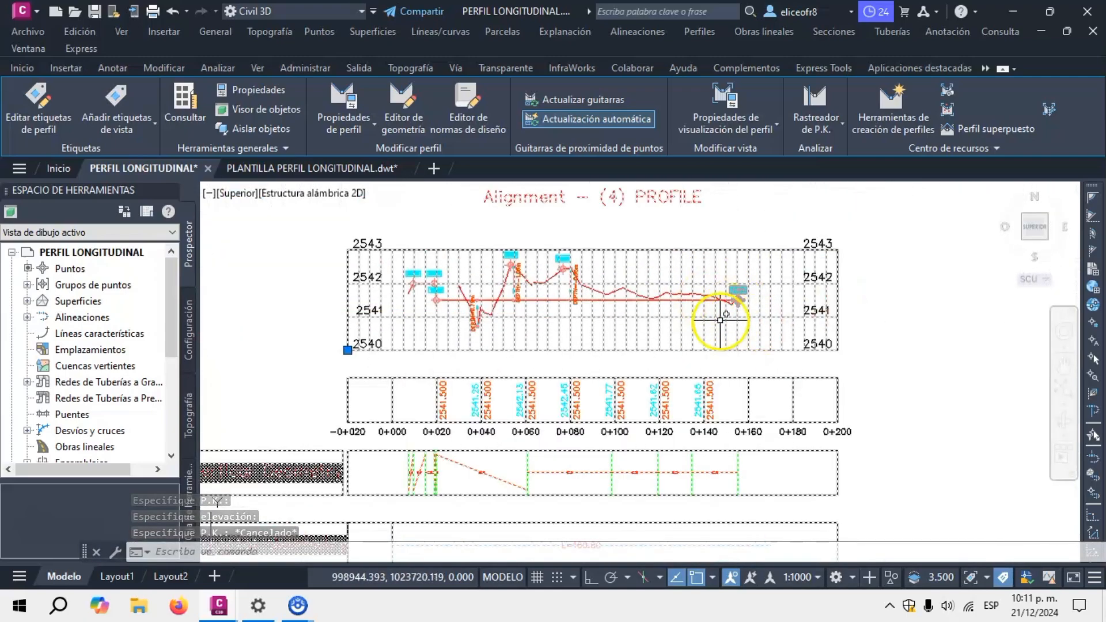
pyautogui.scroll(-2, 749, 320)
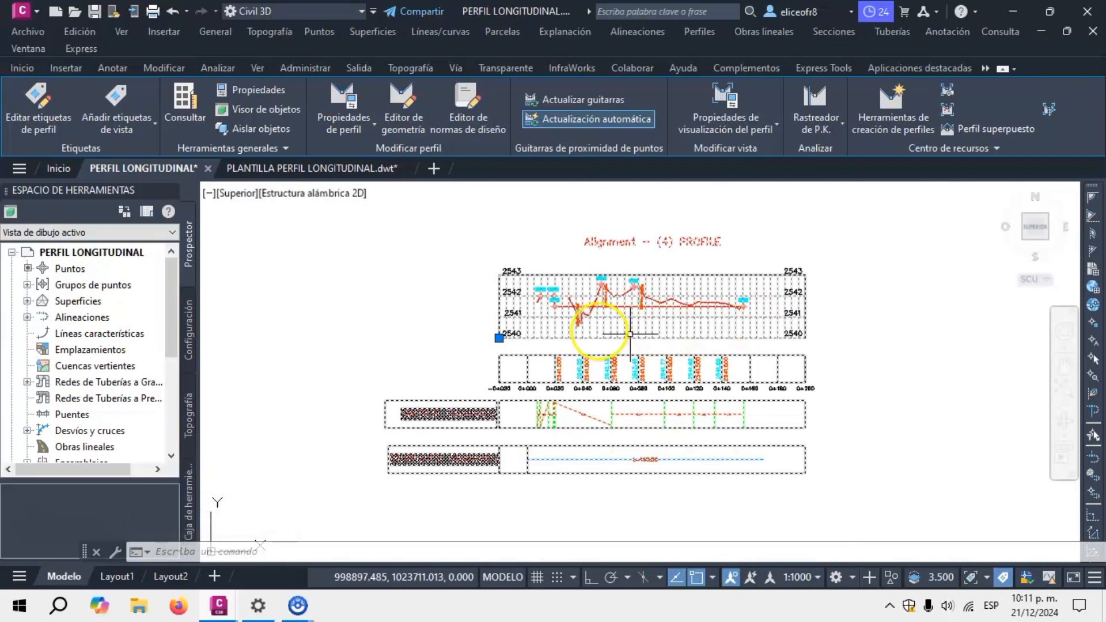
pyautogui.scroll(2, 609, 319)
pyautogui.scroll(2, 620, 263)
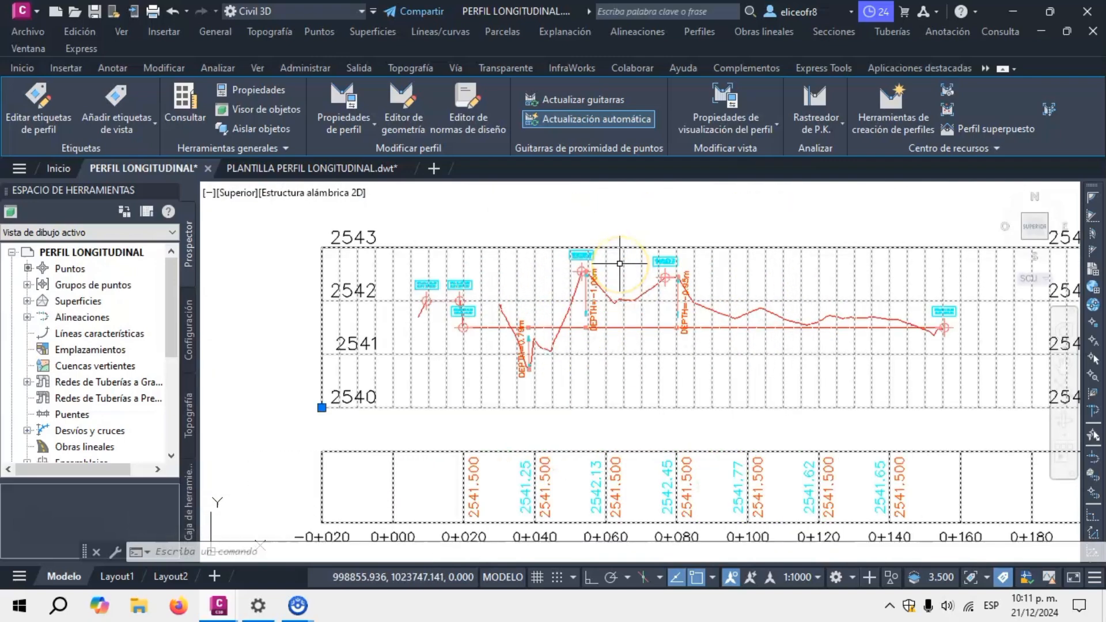
pyautogui.scroll(3, 620, 263)
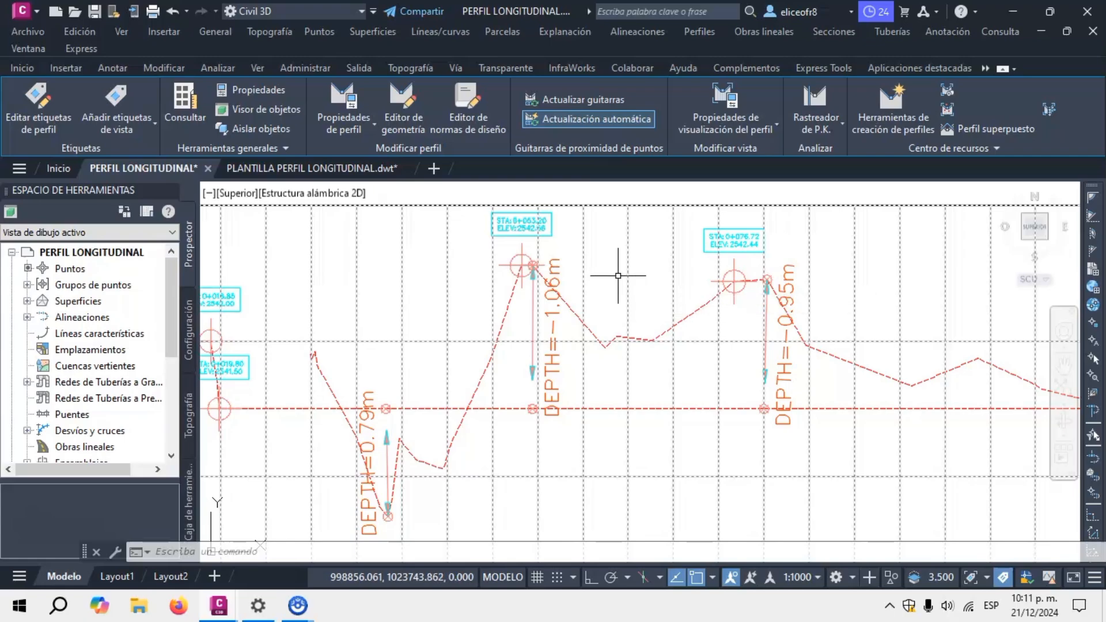
pyautogui.scroll(-5, 588, 267)
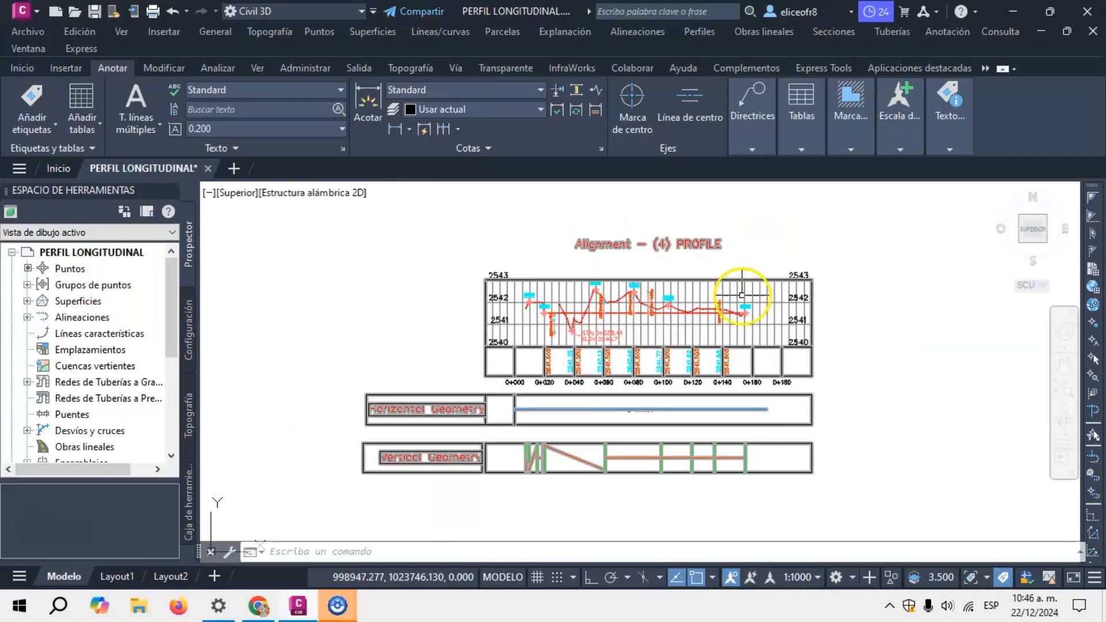
# Step: Examine the depth labels, station elevation labels and geometry bands across the Alignment - (4) profile view
pyautogui.scroll(4, 749, 311)
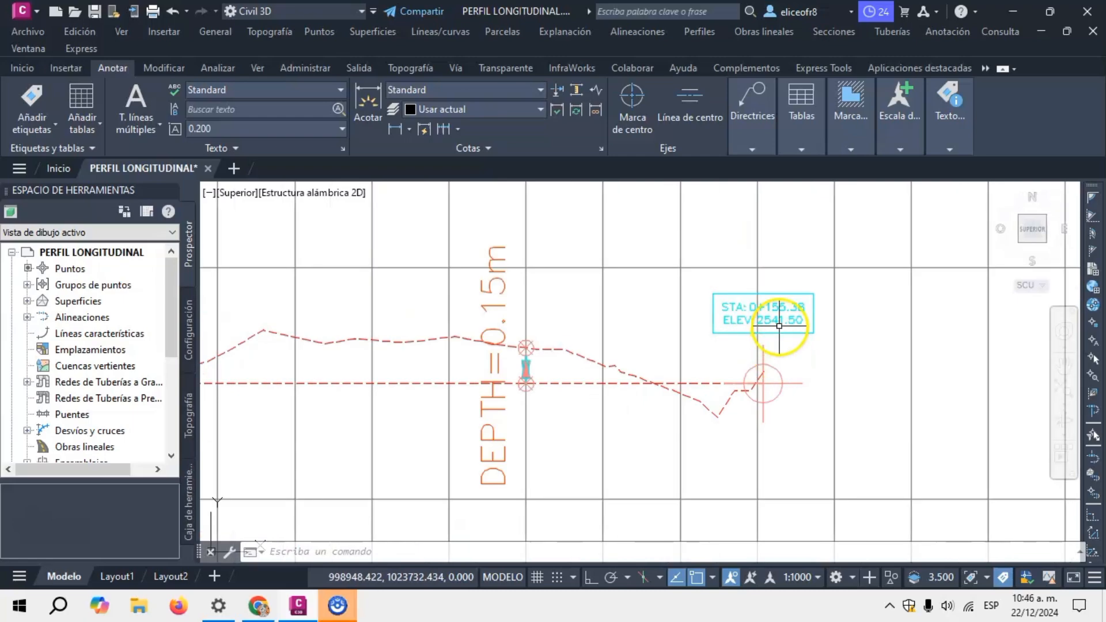
pyautogui.scroll(4, 774, 344)
pyautogui.scroll(3, 781, 316)
pyautogui.scroll(-7, 784, 270)
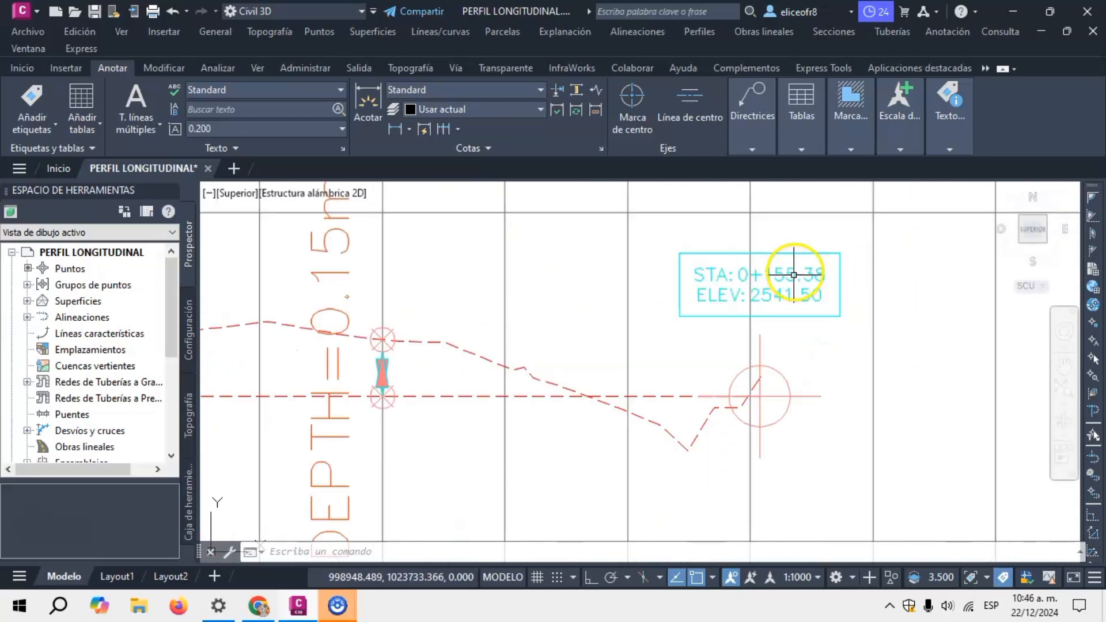
pyautogui.scroll(-2, 796, 272)
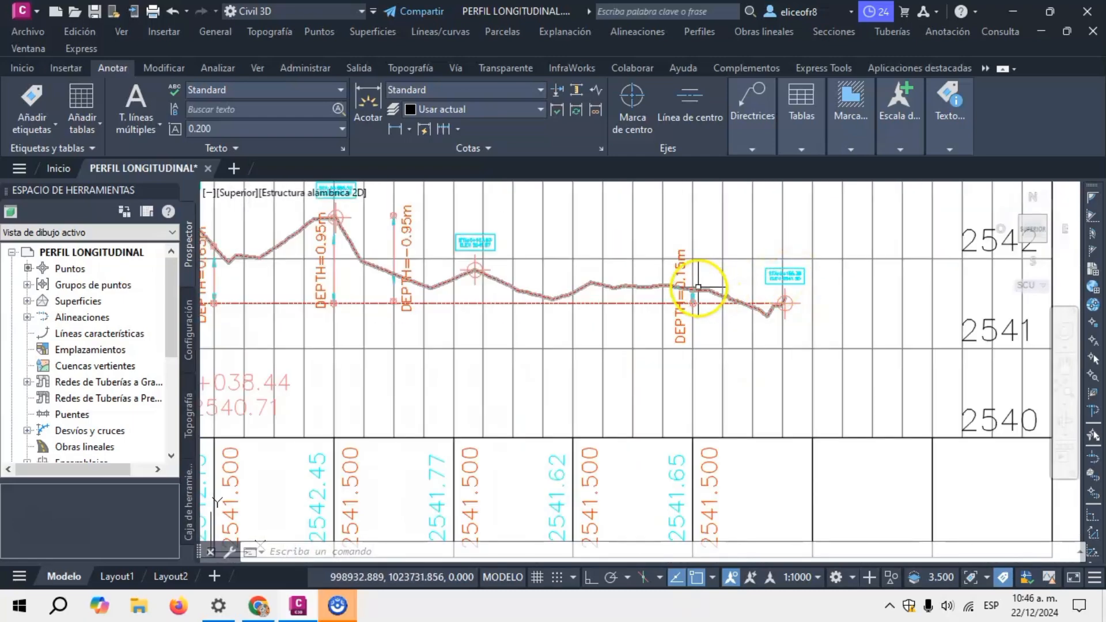
pyautogui.scroll(3, 695, 277)
pyautogui.scroll(-6, 689, 272)
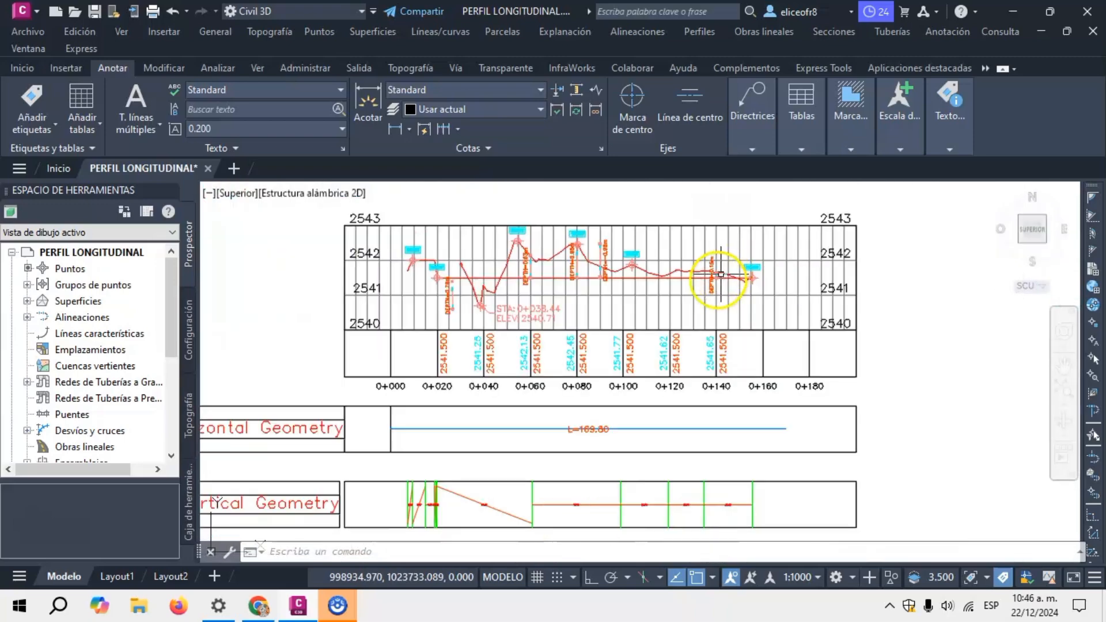
pyautogui.scroll(2, 558, 253)
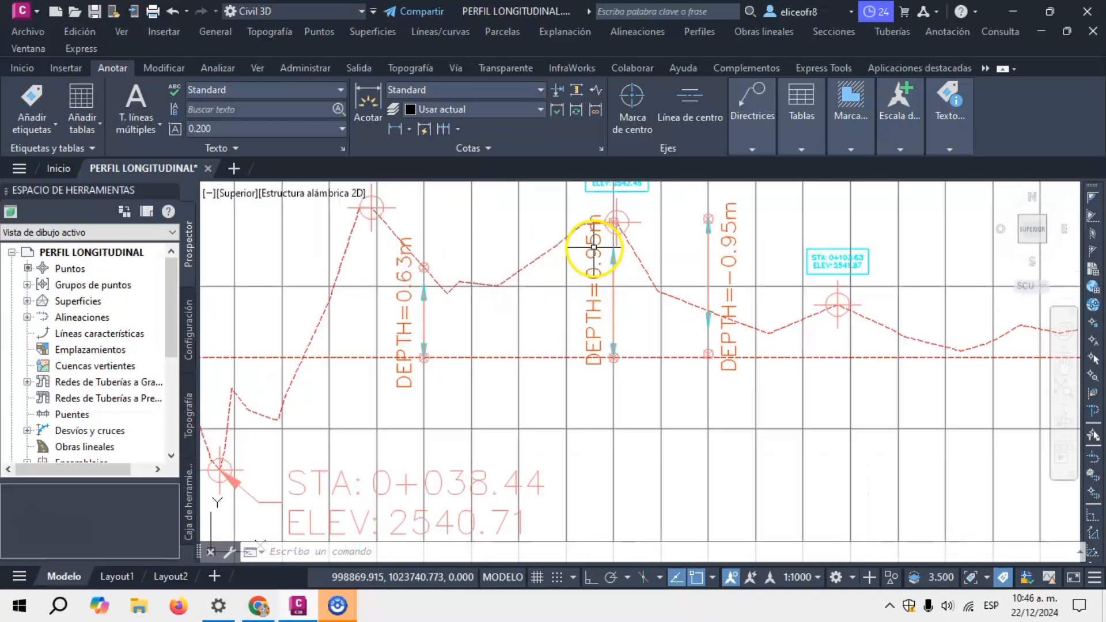
pyautogui.scroll(-5, 594, 253)
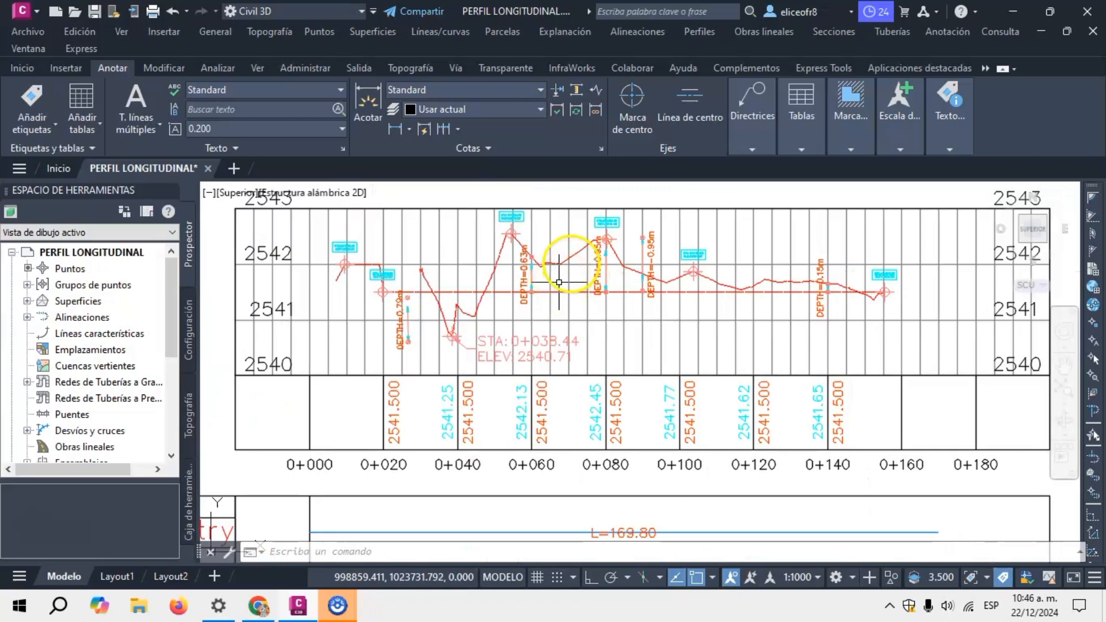
pyautogui.scroll(-2, 565, 265)
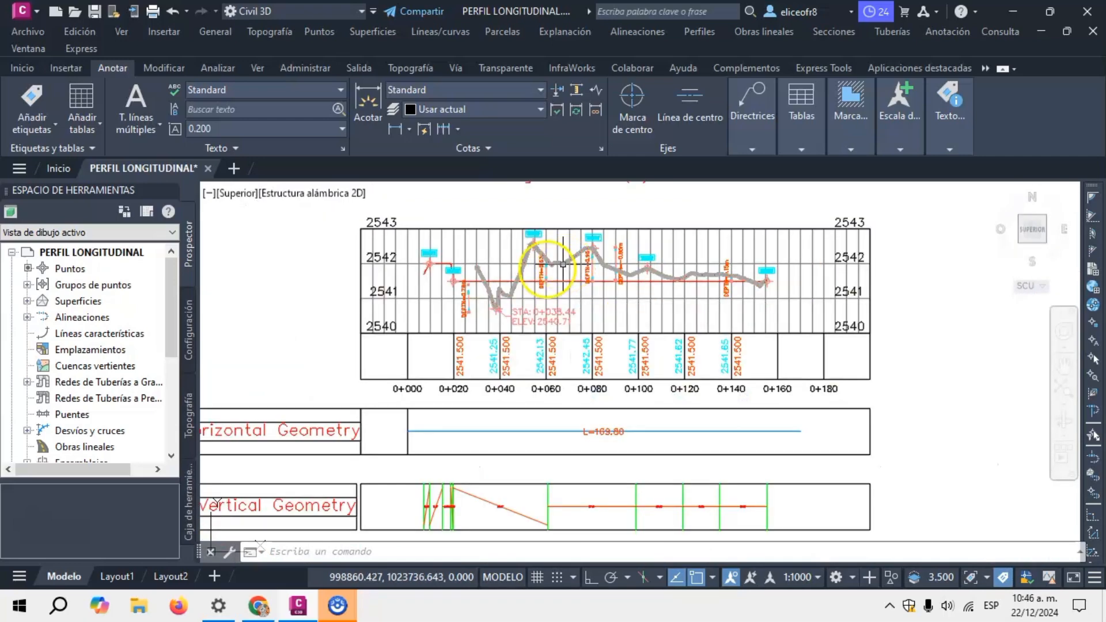
pyautogui.scroll(3, 524, 270)
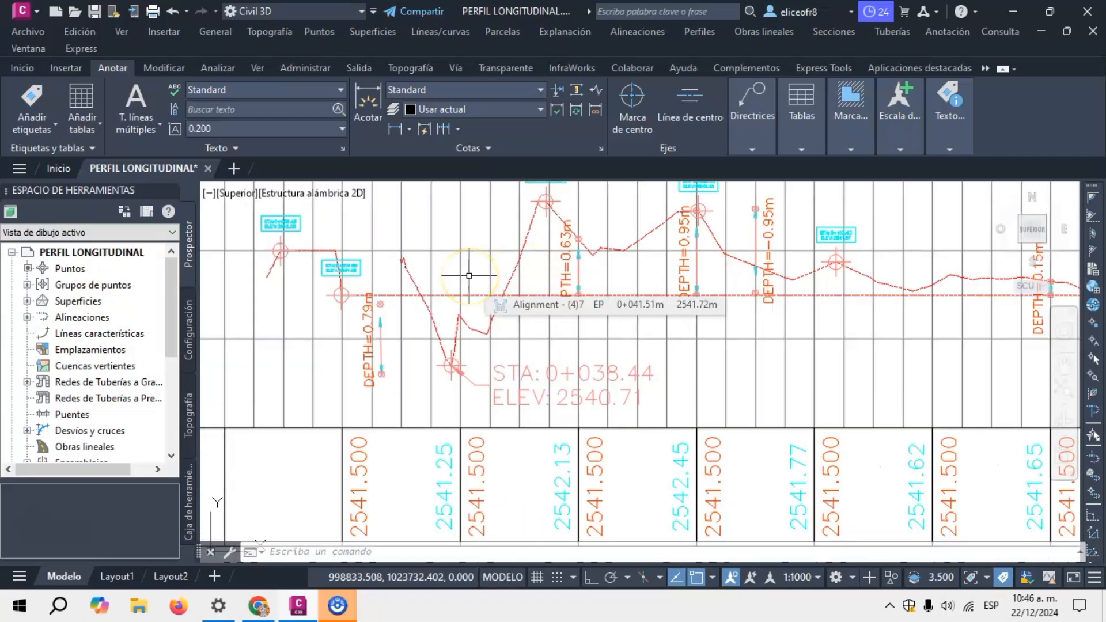
pyautogui.scroll(-3, 469, 275)
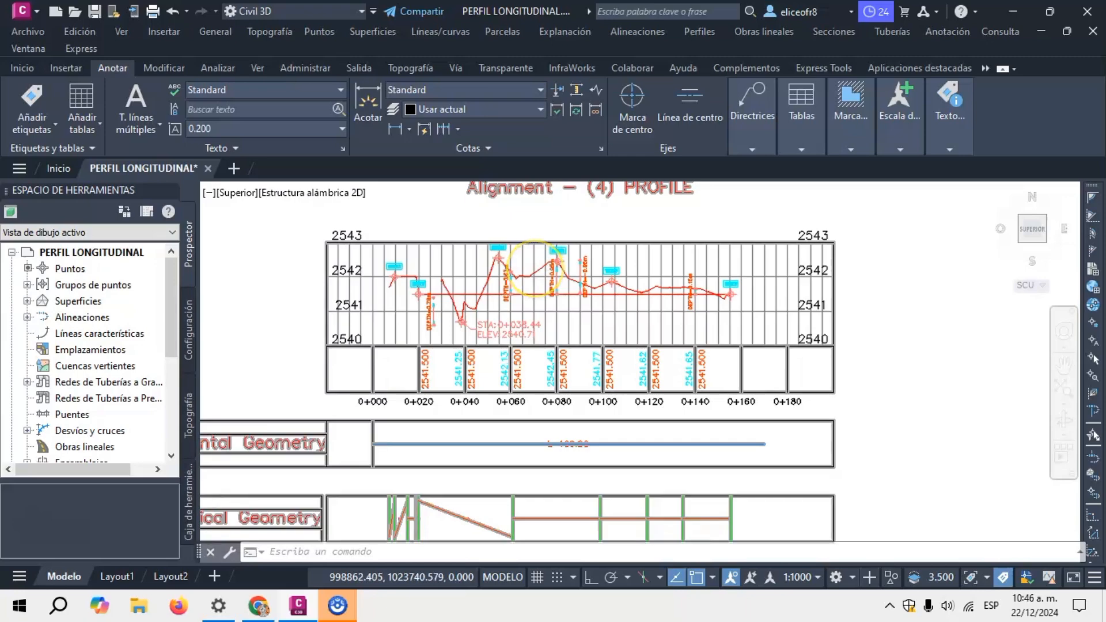
pyautogui.scroll(1, 535, 268)
pyautogui.scroll(-4, 588, 255)
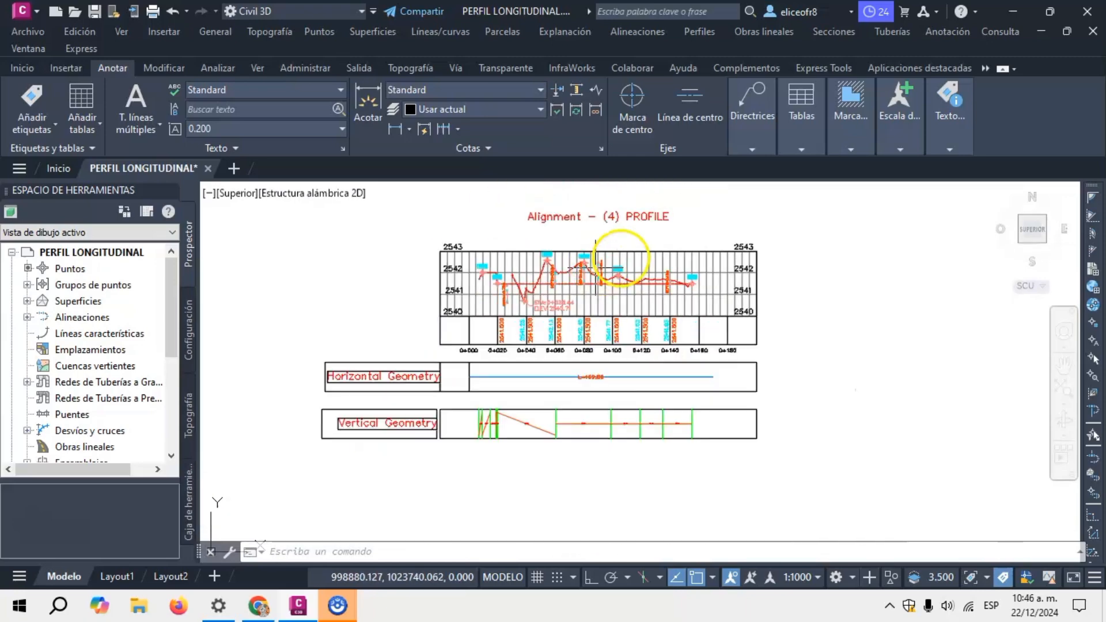
# Step: Add a cut area and a fill area to the hatch settings in the Alignment - (4) profile view's properties
pyautogui.click(631, 251)
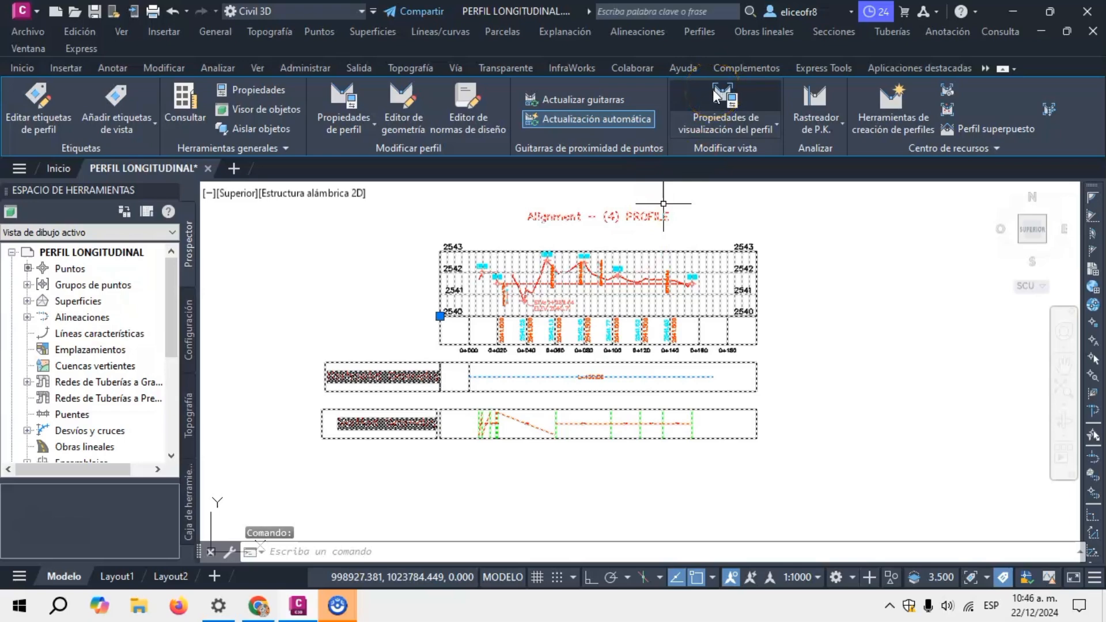
pyautogui.click(715, 92)
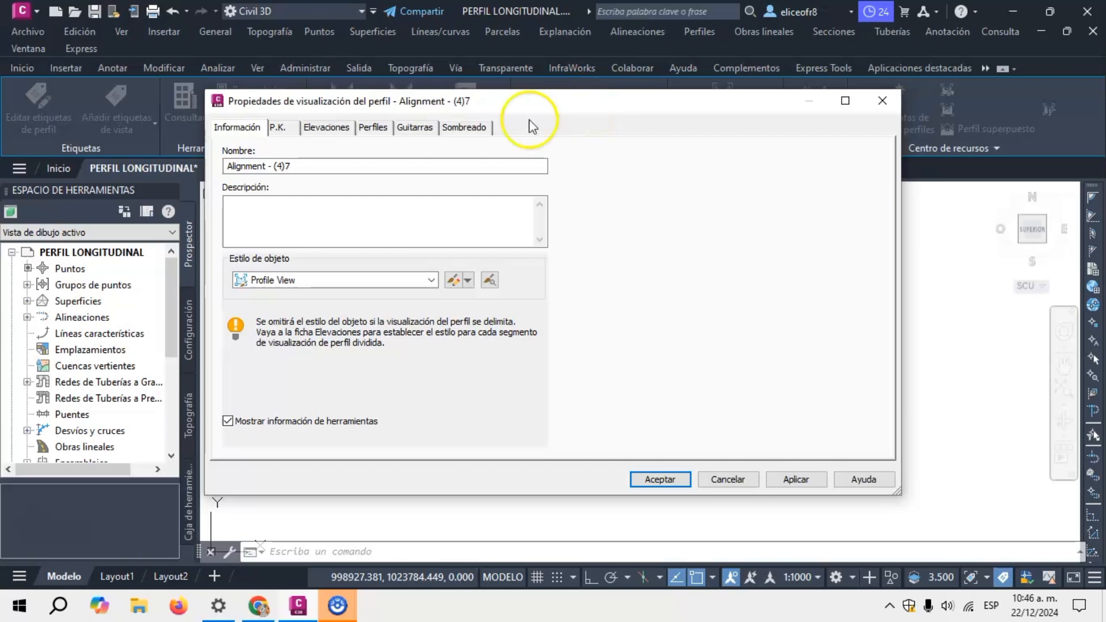
pyautogui.click(464, 128)
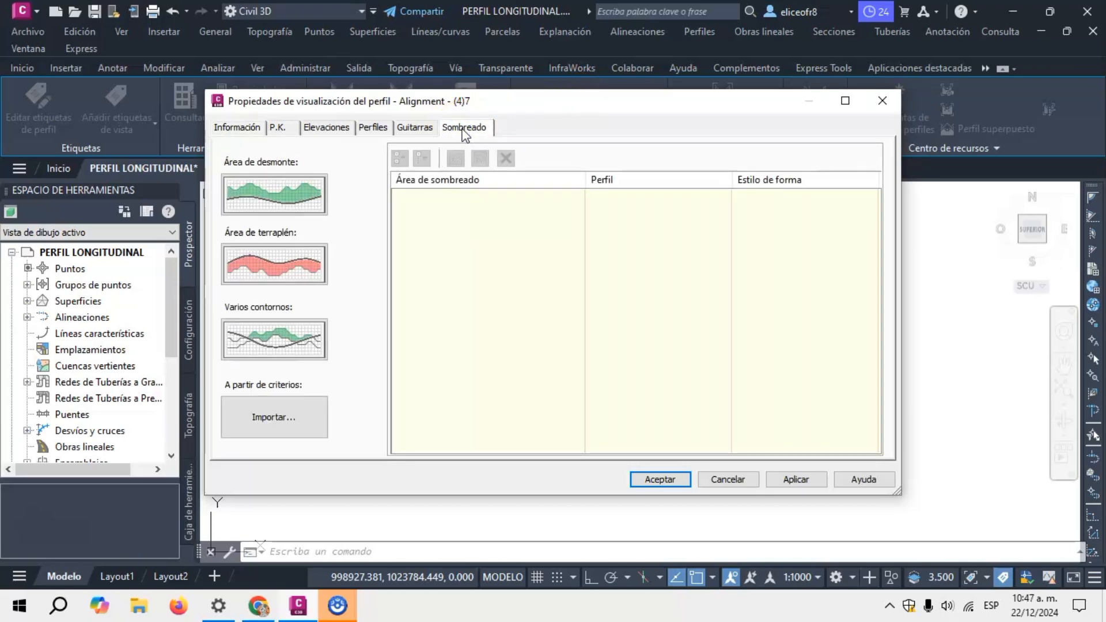
pyautogui.click(489, 222)
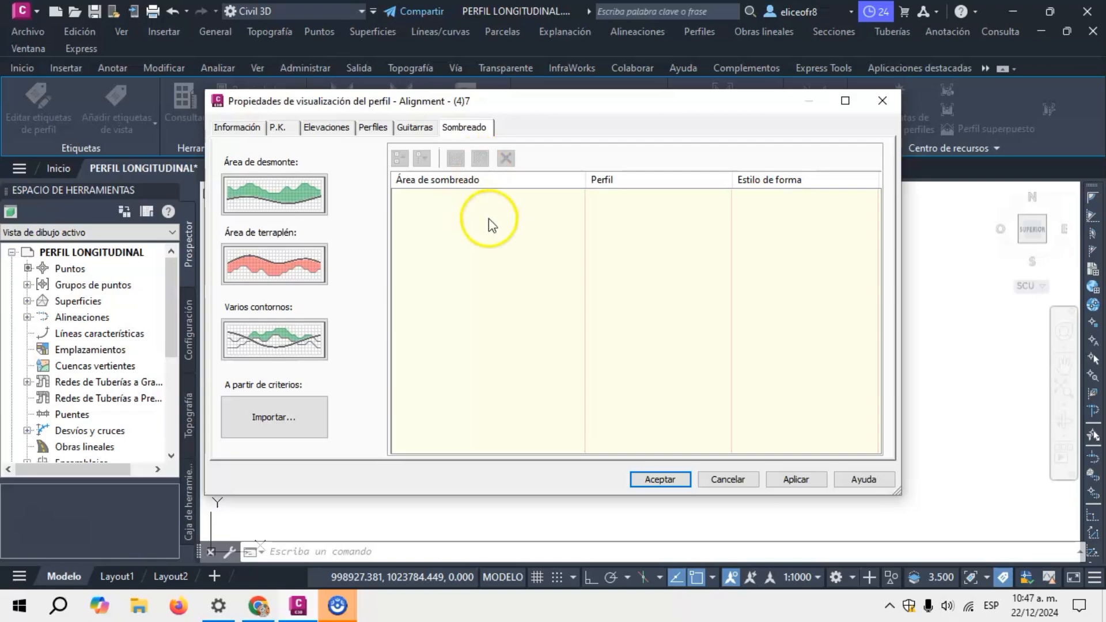
pyautogui.click(306, 206)
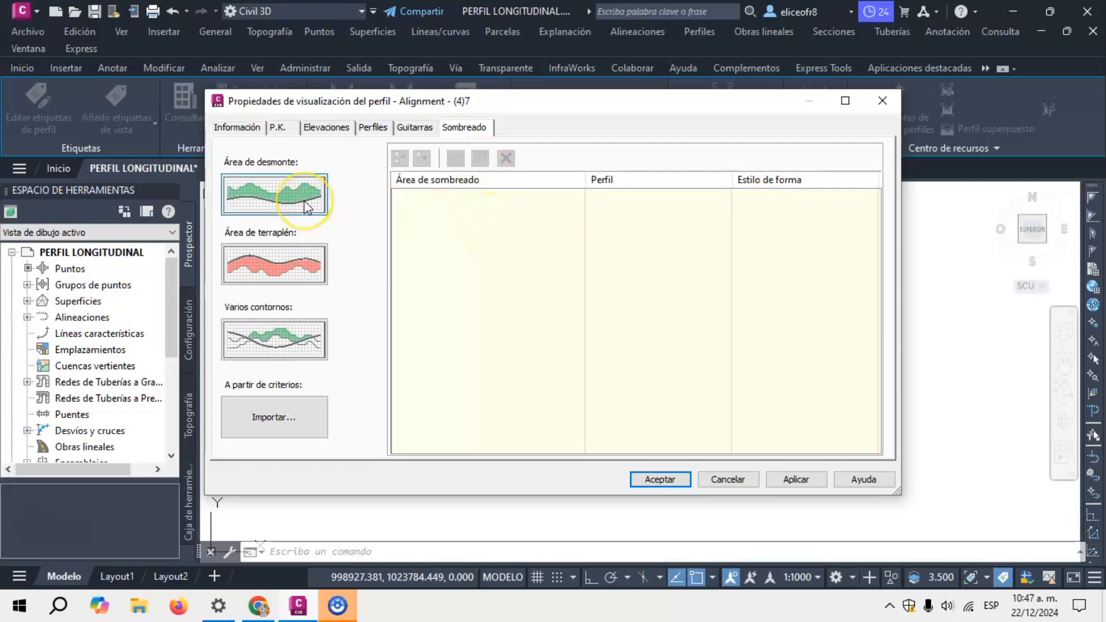
pyautogui.click(289, 268)
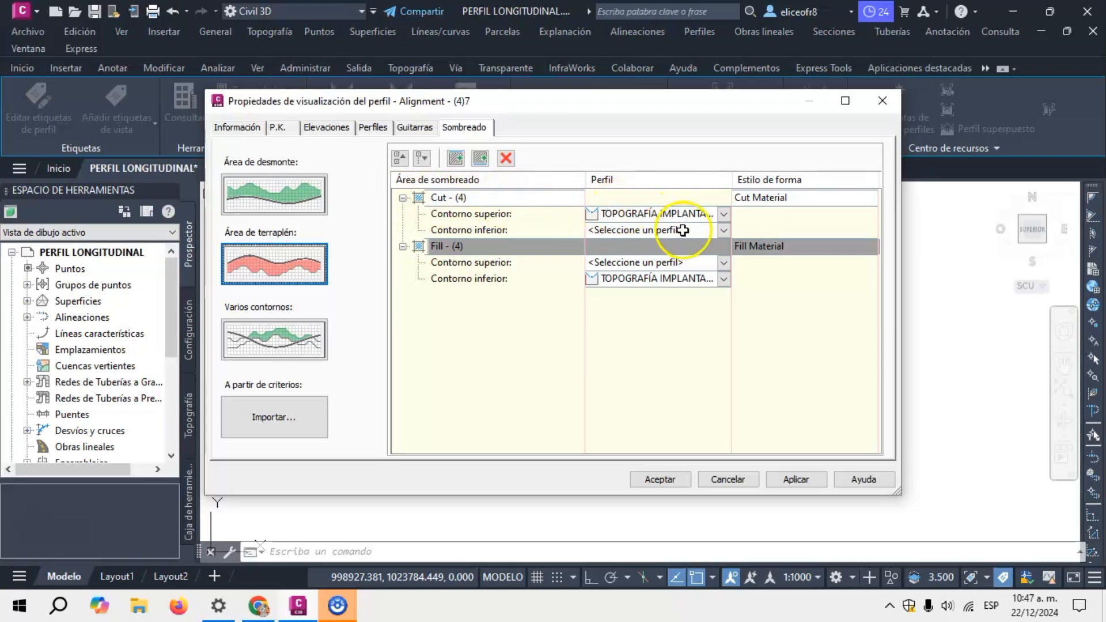
# Step: Set Cut - (4)'s upper boundary to TOPOGRAFIA INICIAL RECORTE - Superficie (11) and its lower boundary to TOPOGRAFÍA IMPLANTACIÓN GENERAL - Superficie (10)
pyautogui.click(698, 221)
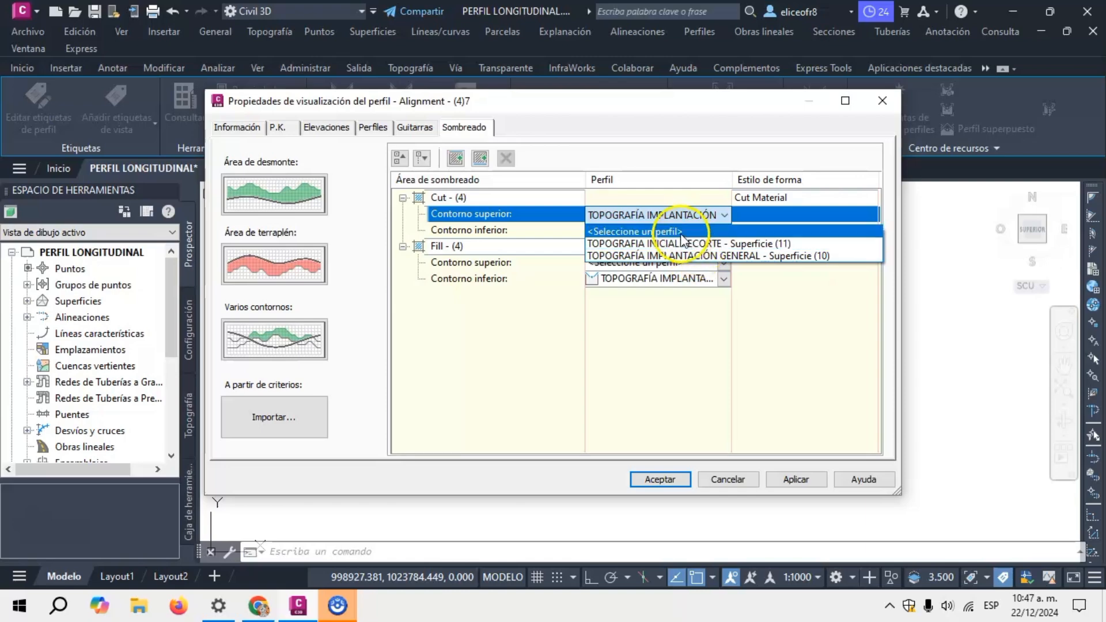
pyautogui.click(668, 249)
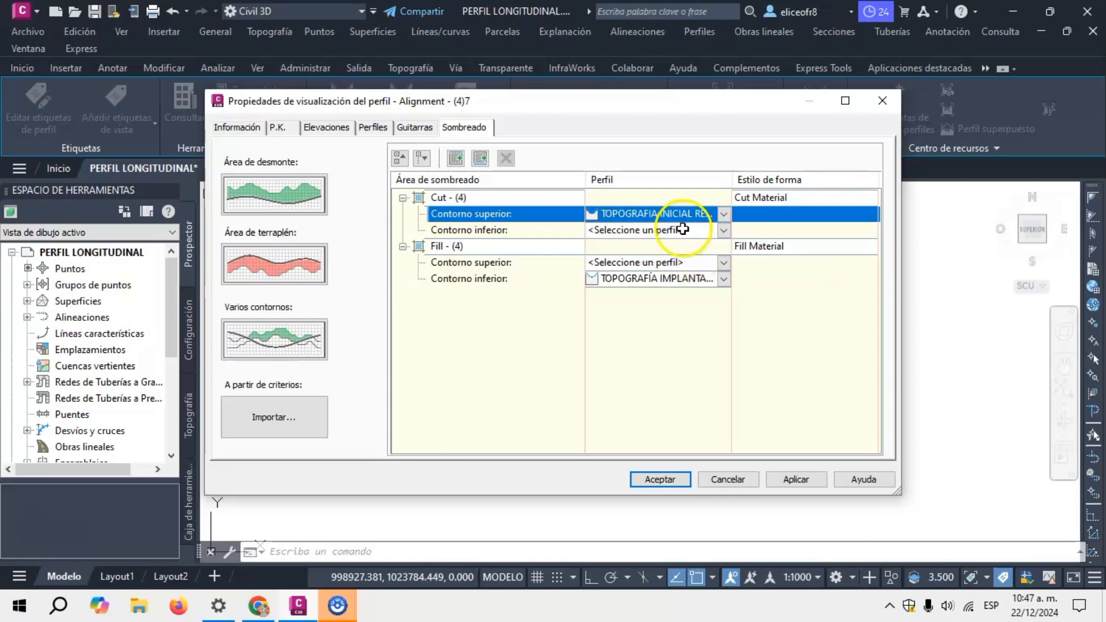
pyautogui.click(689, 232)
pyautogui.click(689, 232)
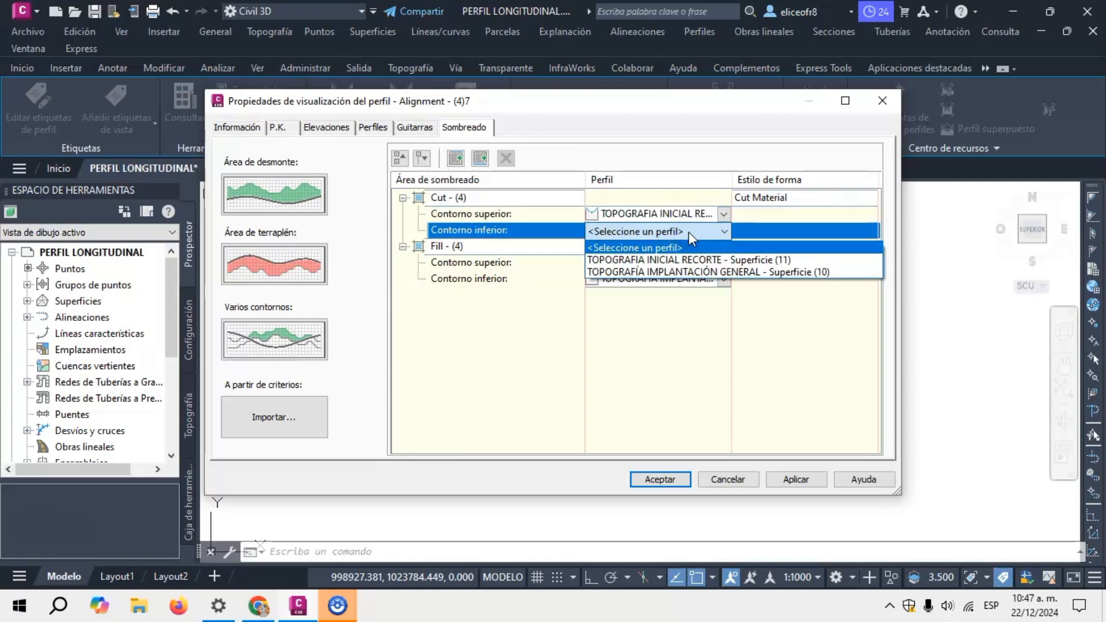
pyautogui.click(683, 274)
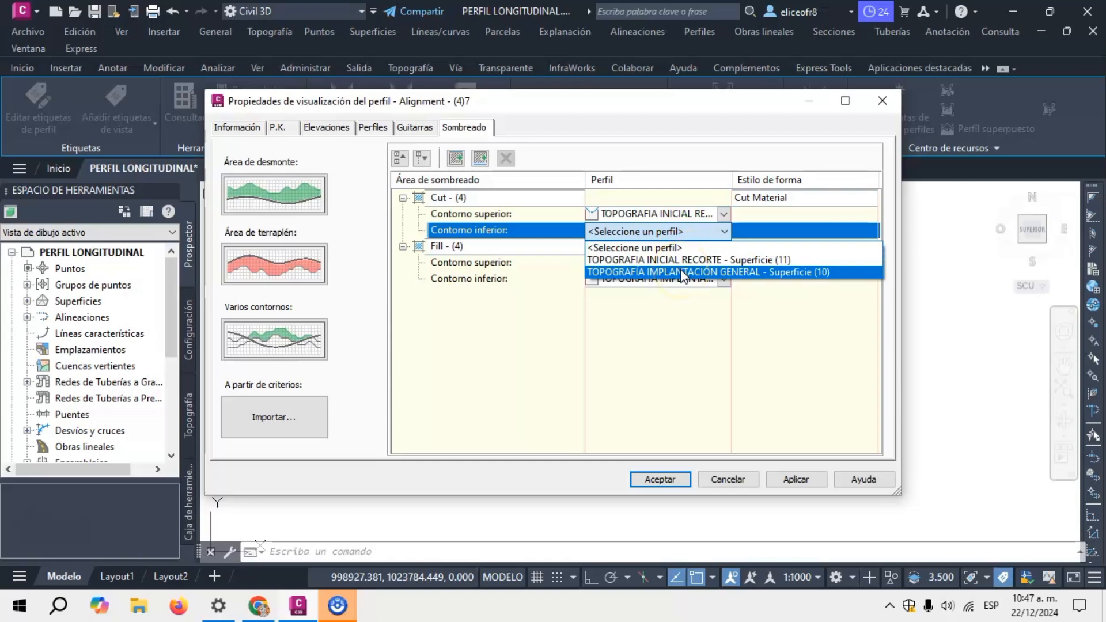
pyautogui.click(464, 236)
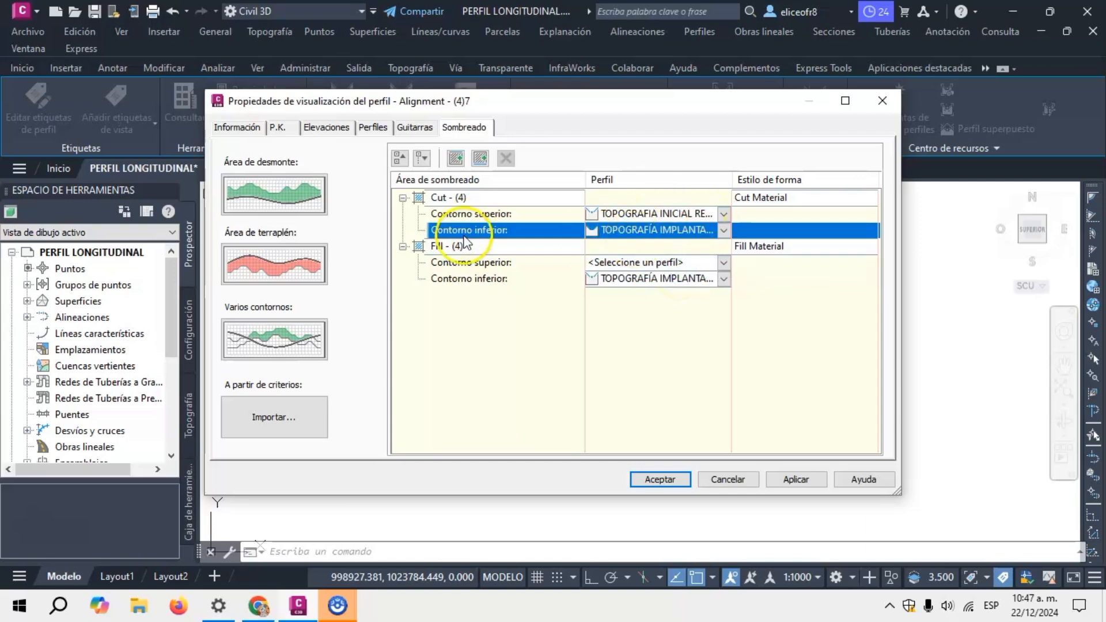
# Step: Set Fill - (4)'s upper boundary to TOPOGRAFÍA IMPLANTACIÓN GENERAL - Superficie (10) and its lower boundary to TOPOGRAFIA INICIAL RECORTE - Superficie (11)
pyautogui.click(636, 265)
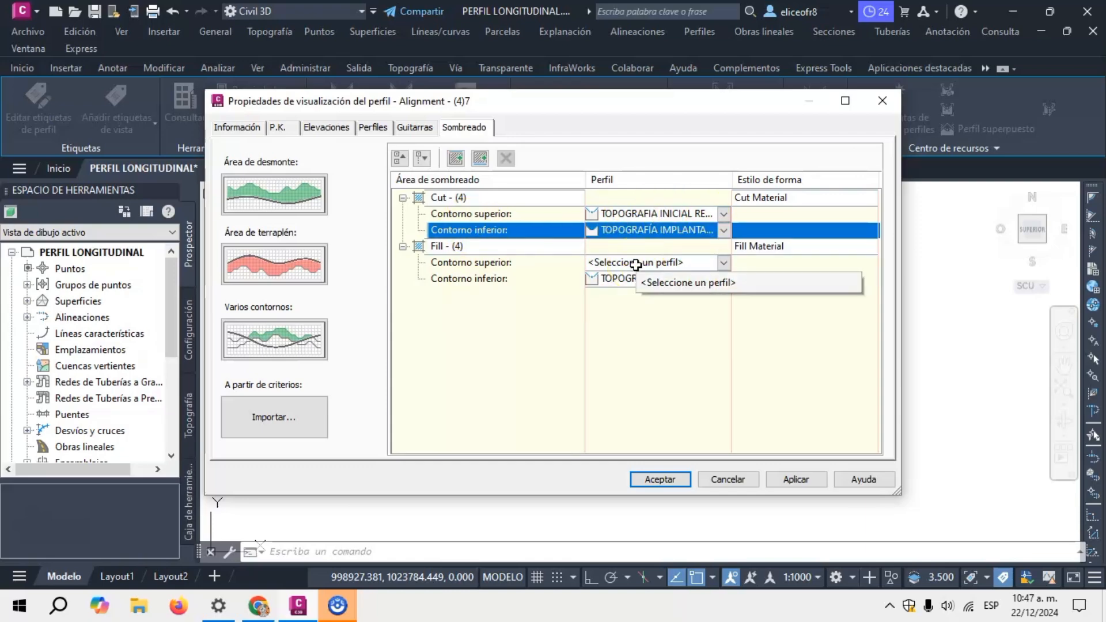
pyautogui.click(679, 265)
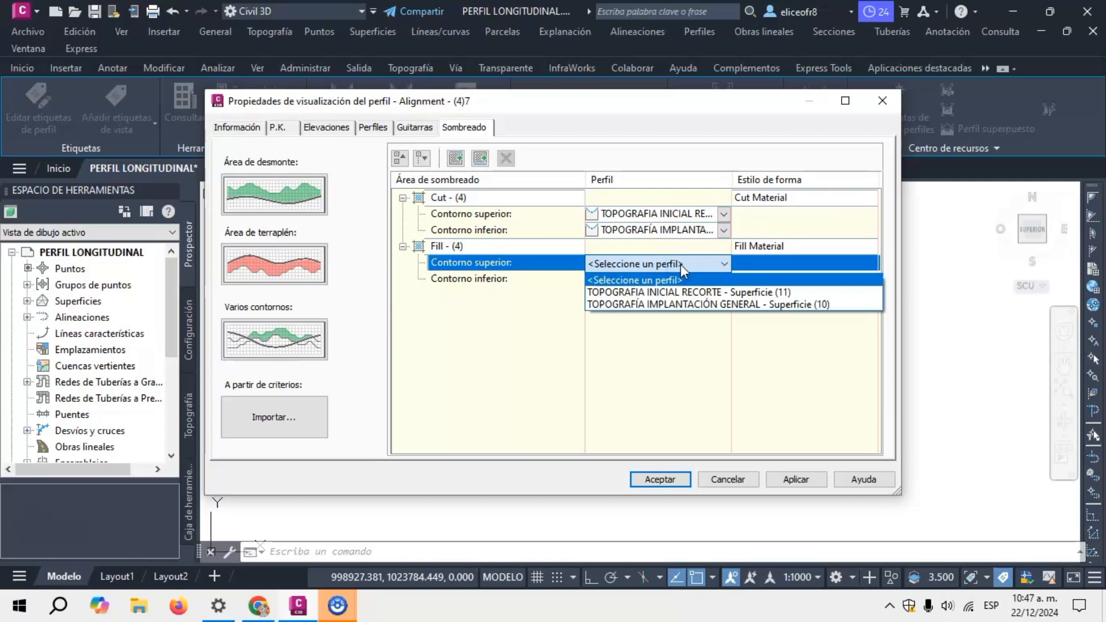
pyautogui.click(686, 304)
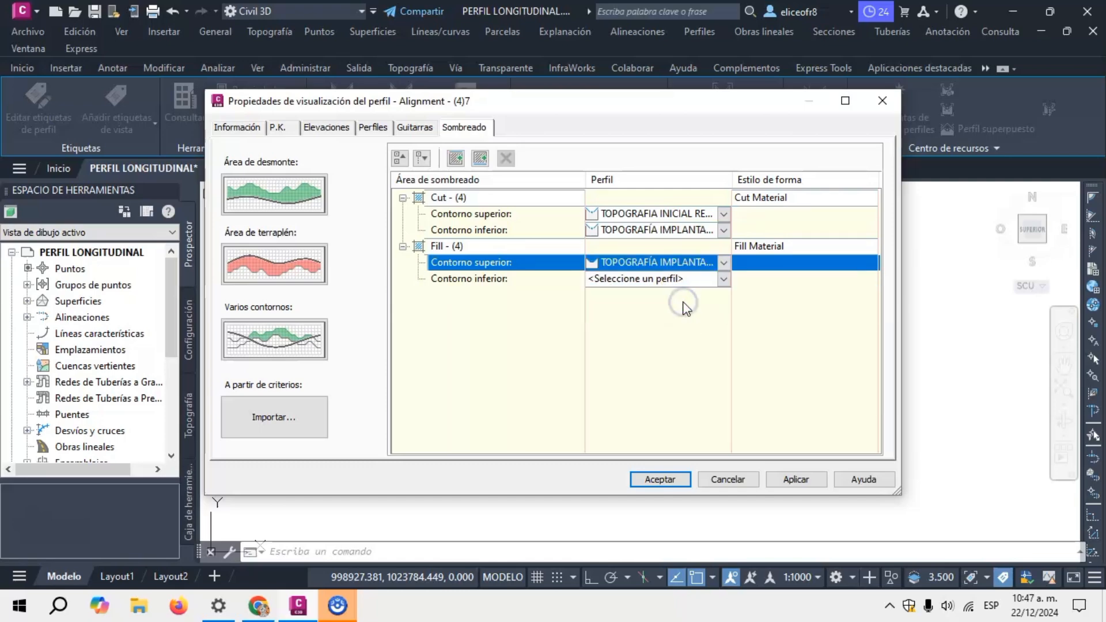
pyautogui.click(694, 281)
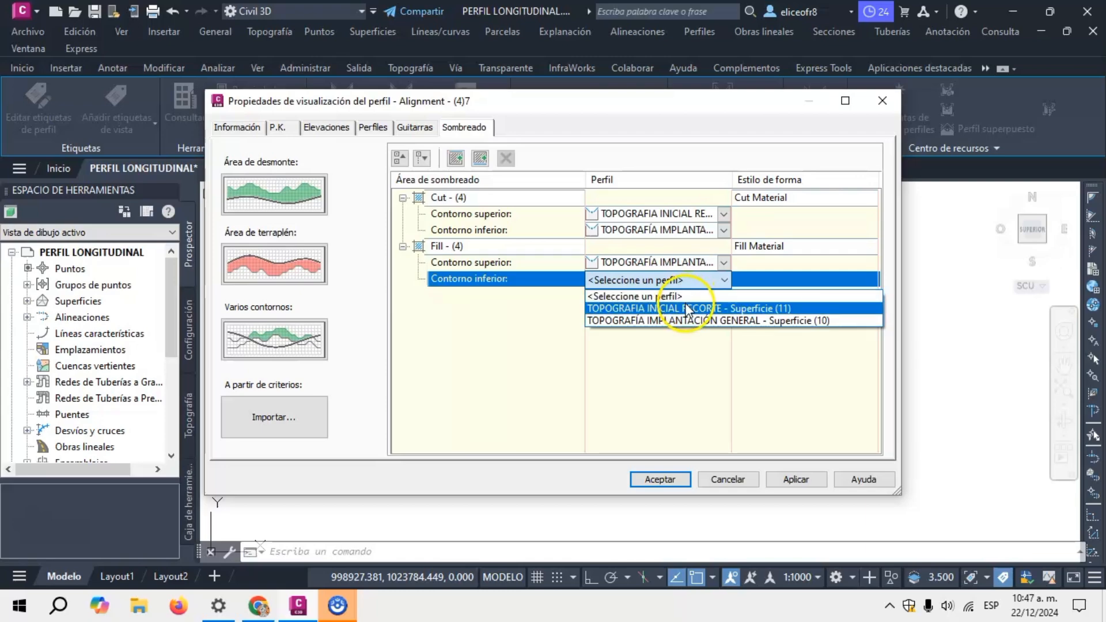
pyautogui.click(688, 308)
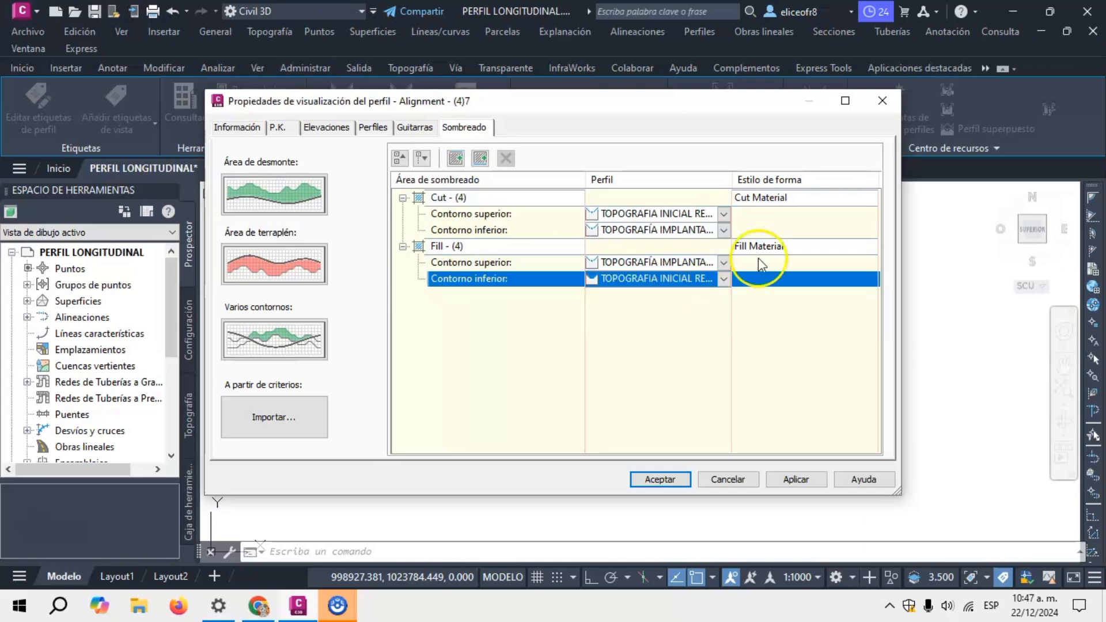
# Step: Review the display components and hatch pattern of the Cut Material shape style assigned to Cut - (4), leaving the style as it is
pyautogui.click(803, 198)
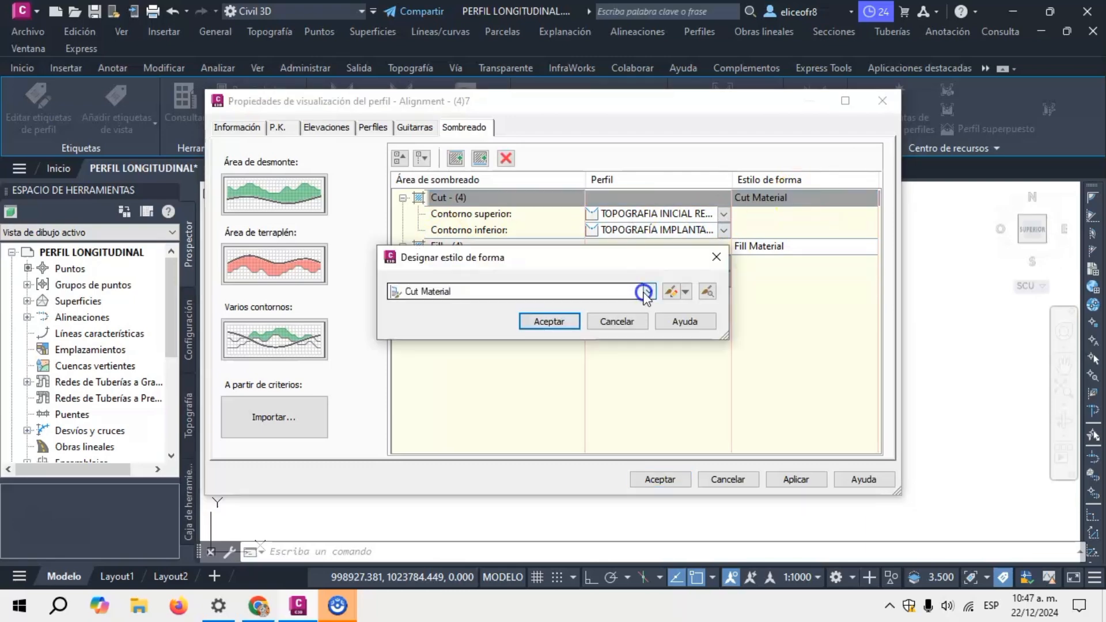
pyautogui.click(683, 290)
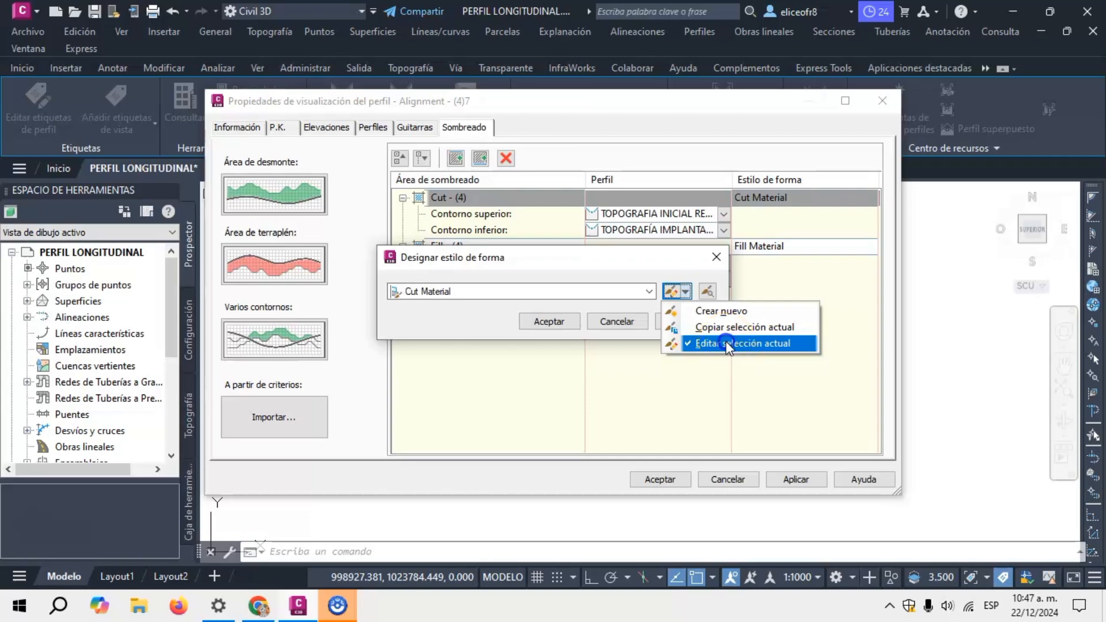
pyautogui.click(726, 342)
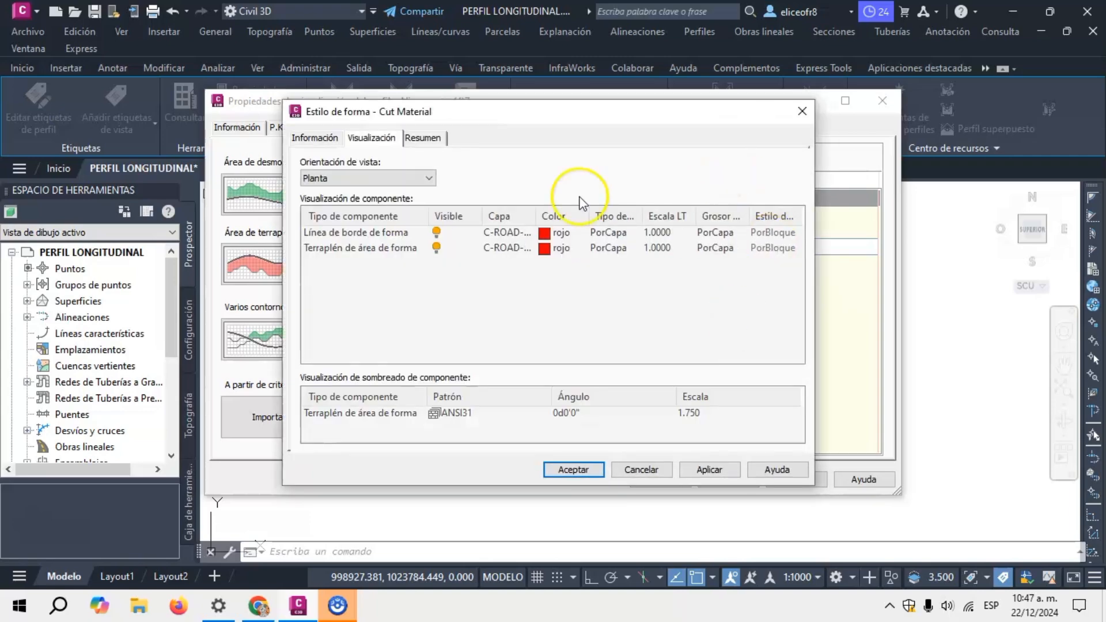
pyautogui.click(802, 111)
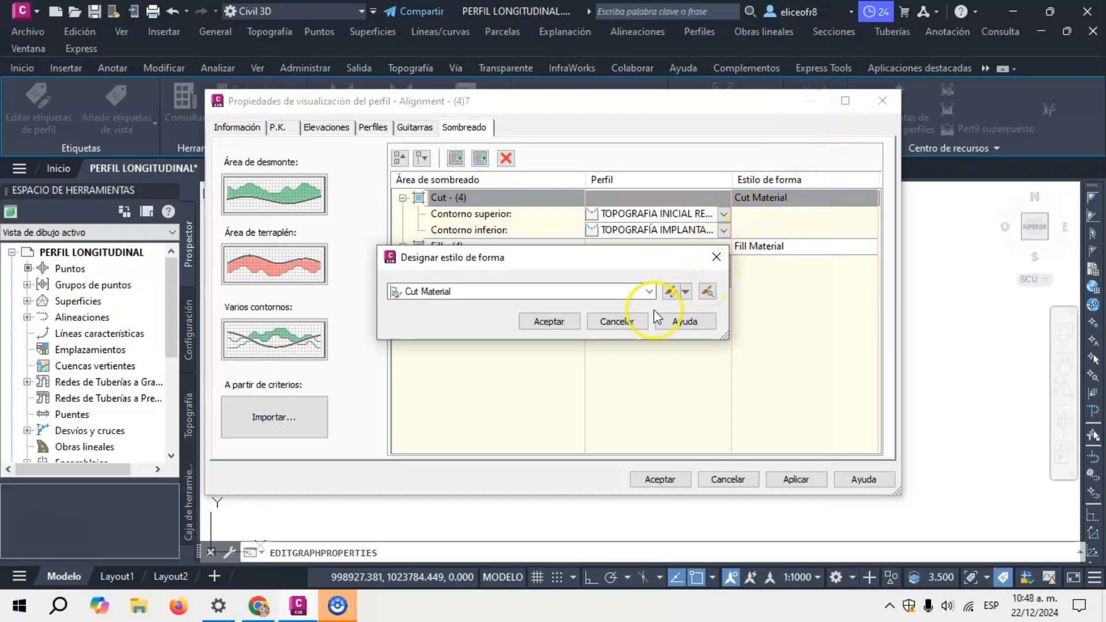
pyautogui.click(623, 324)
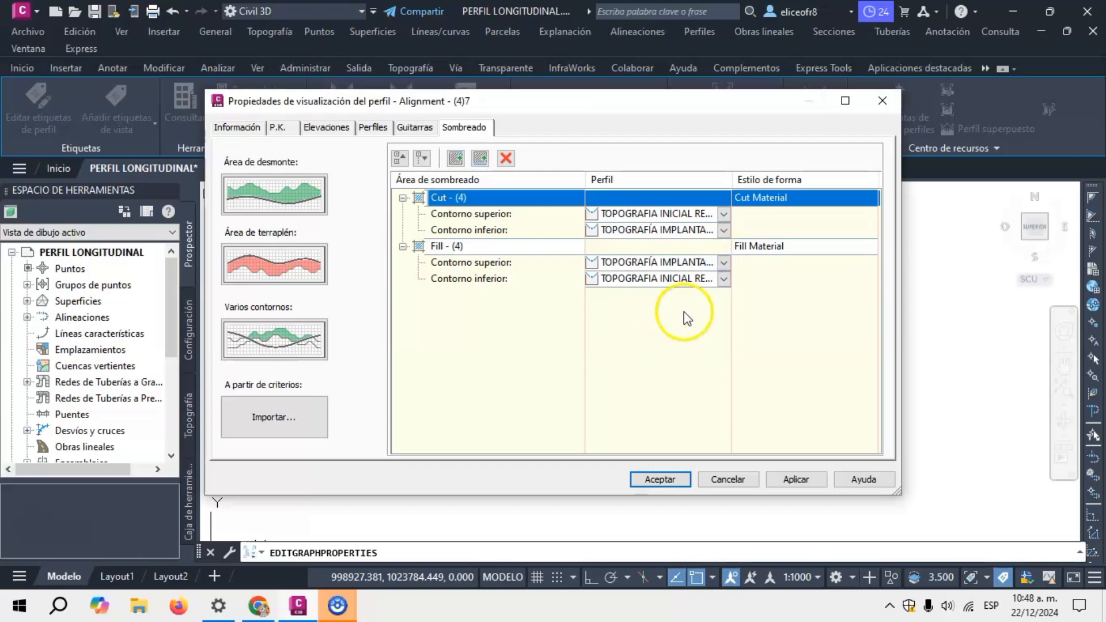
# Step: Collapse the Cut - (4) and Fill - (4) entries and apply the hatch settings to the Alignment - (4) profile view
pyautogui.click(403, 198)
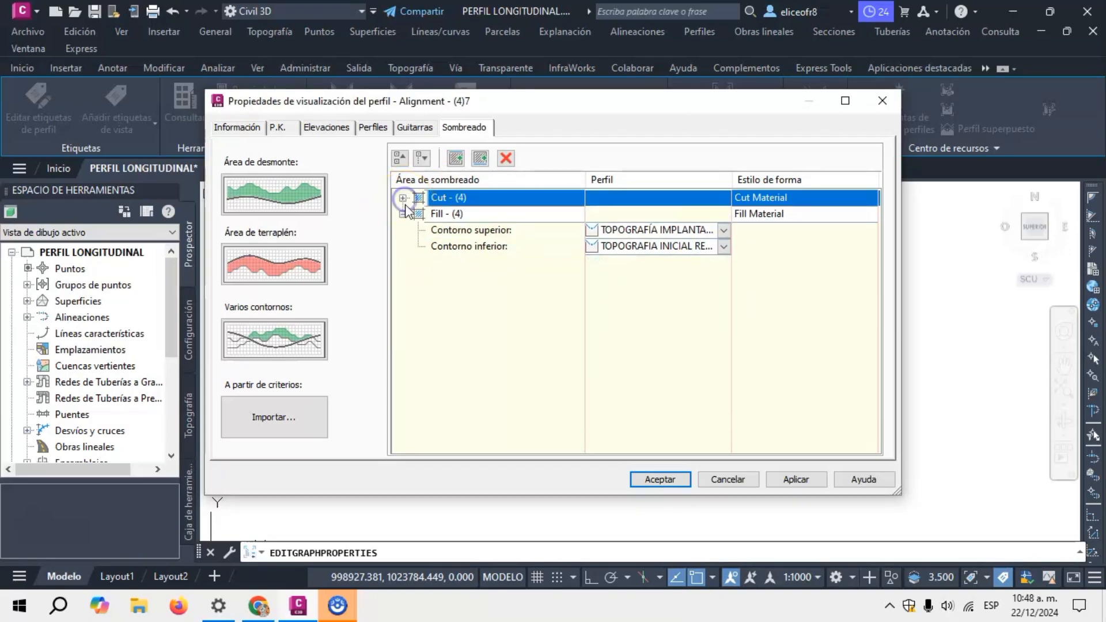
pyautogui.click(402, 214)
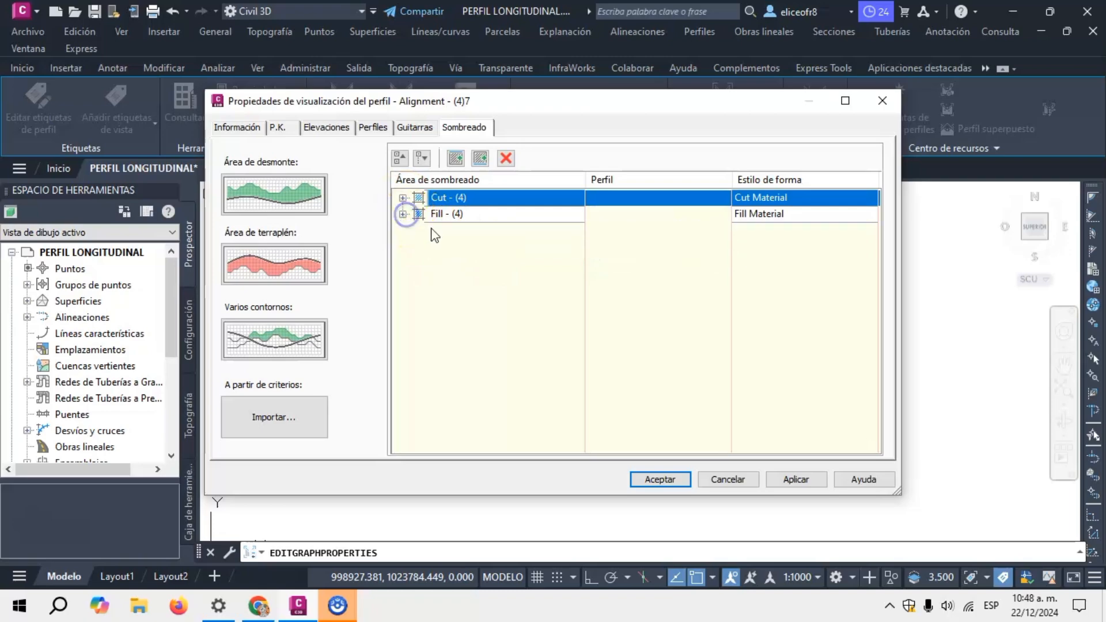
pyautogui.click(805, 480)
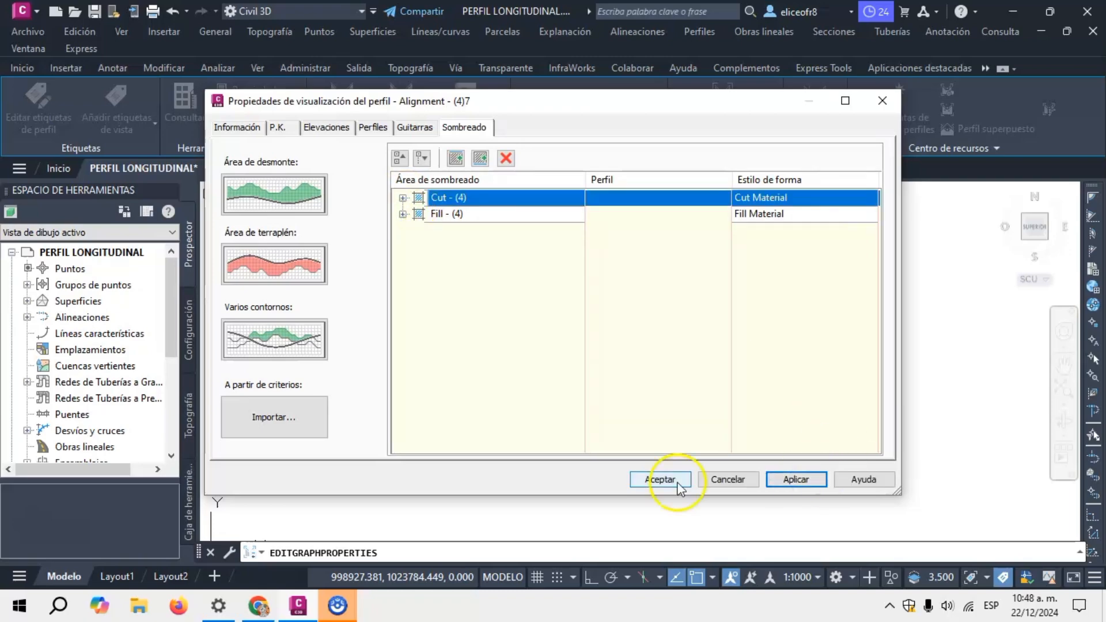
pyautogui.click(674, 481)
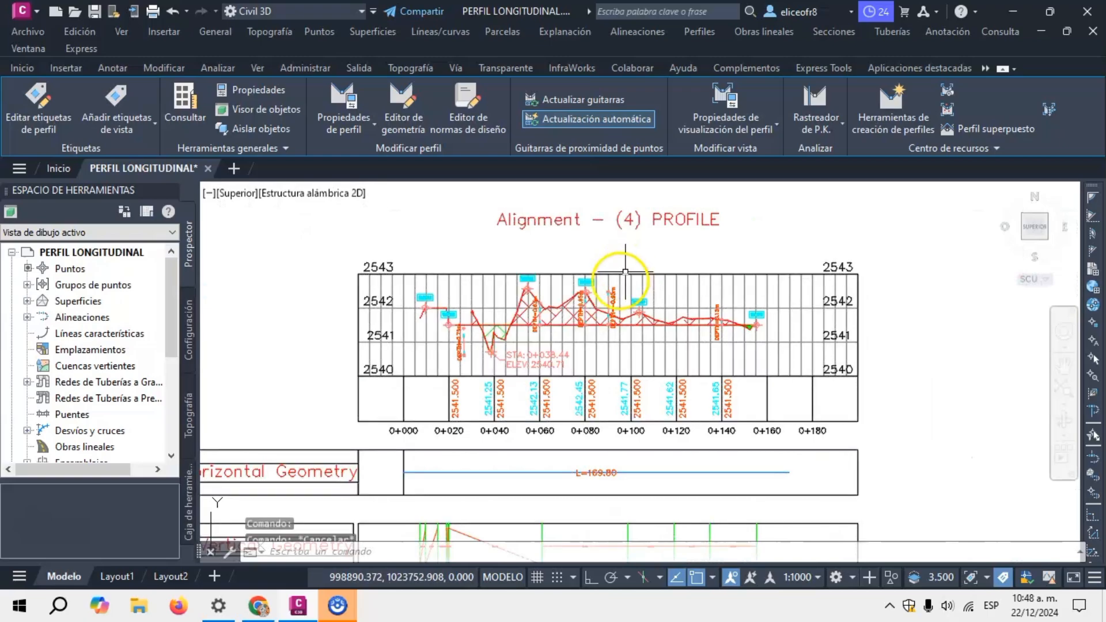
pyautogui.press('Escape')
# Step: Examine the fill hatching around station 0+038.44 and the cut hatching beneath the neighbouring peaks of the profile view
pyautogui.scroll(4, 552, 306)
pyautogui.scroll(4, 415, 338)
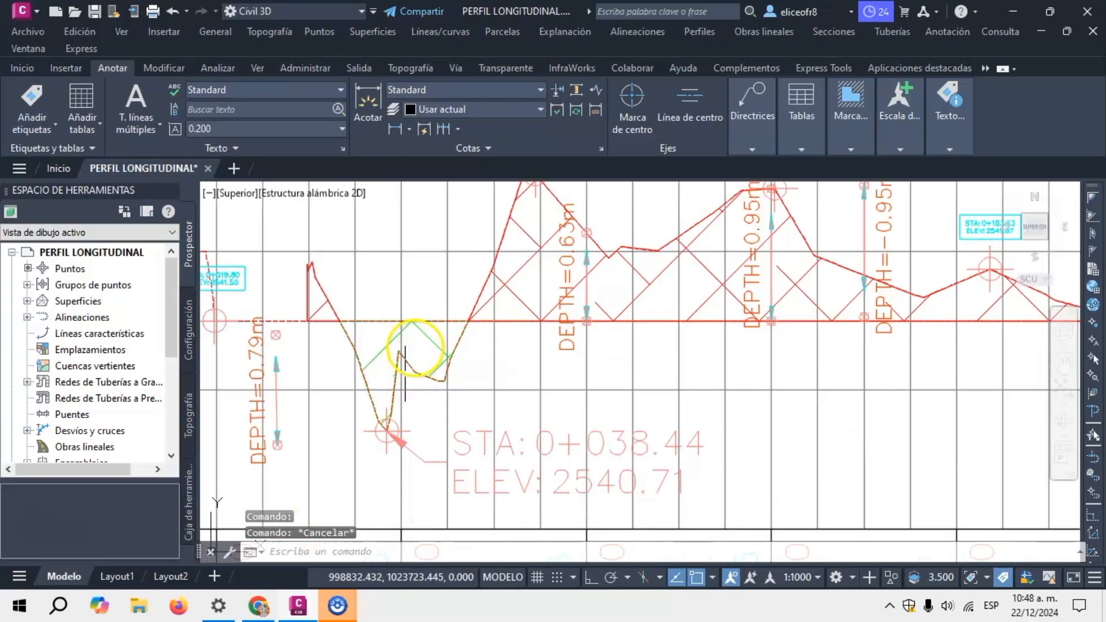
pyautogui.click(435, 336)
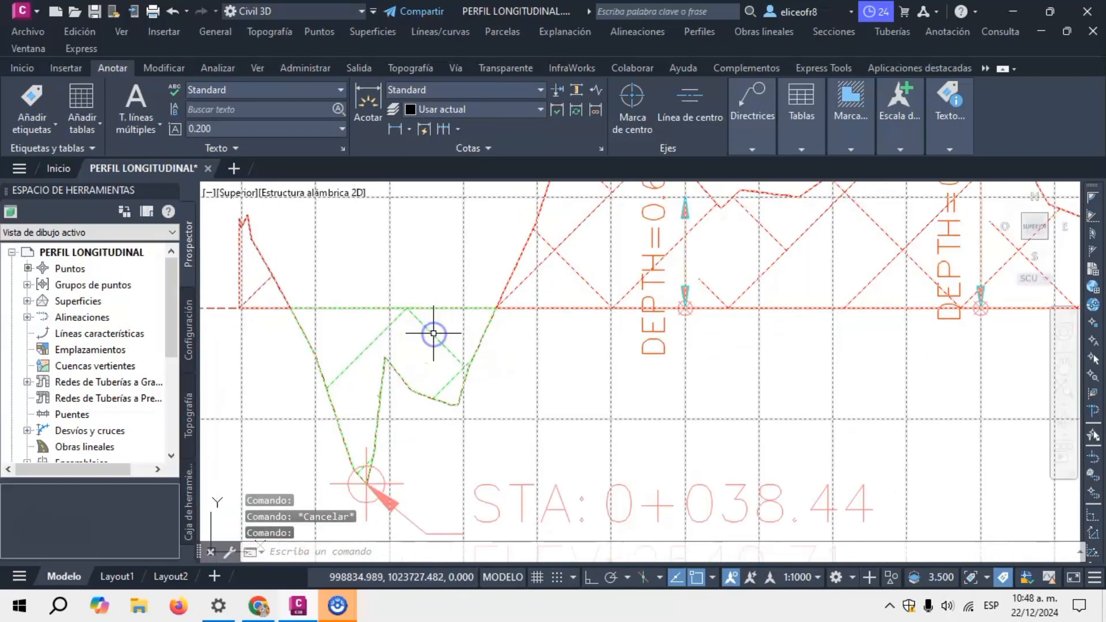
pyautogui.scroll(-5, 436, 339)
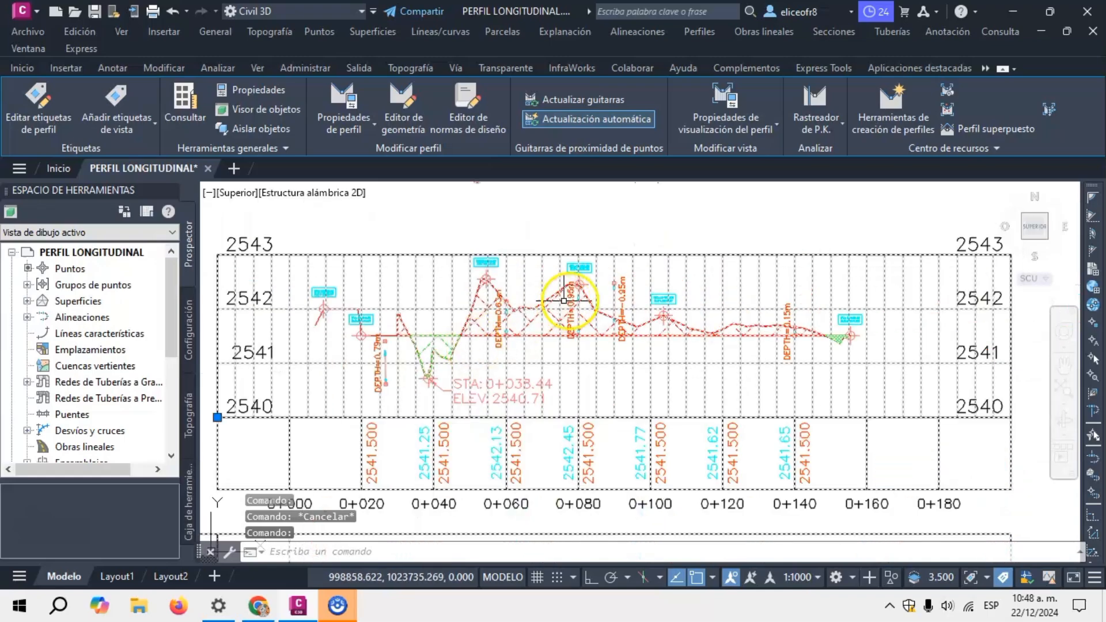
pyautogui.scroll(4, 573, 309)
pyautogui.press('Escape')
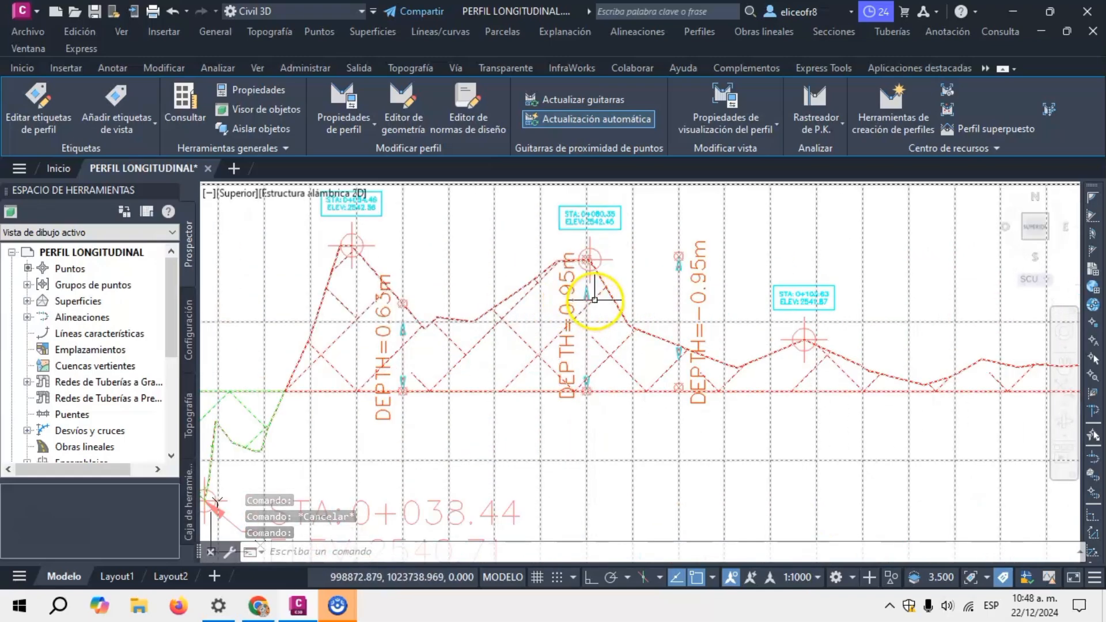
pyautogui.click(594, 296)
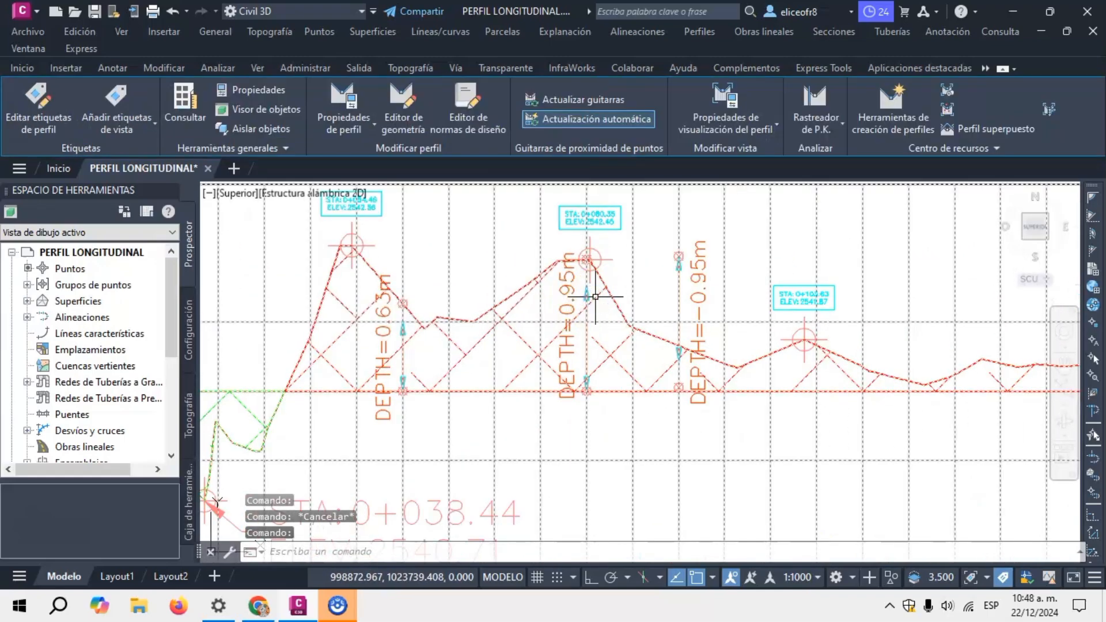
pyautogui.scroll(-5, 639, 274)
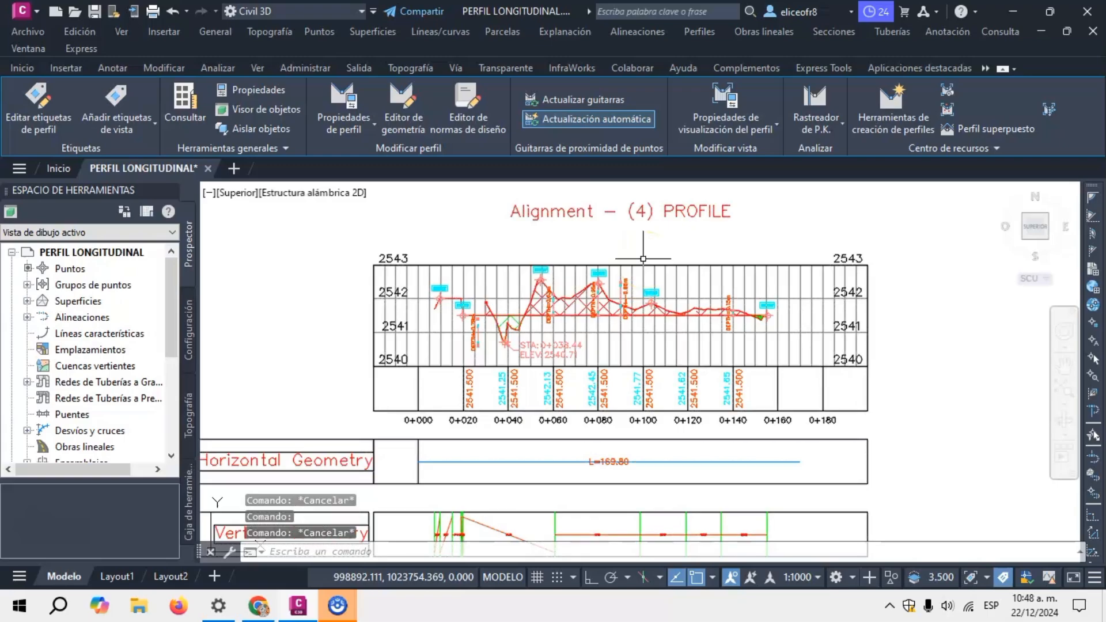
pyautogui.press('Escape')
# Step: Examine the cut and fill hatching along the whole profile, including the stretch between stations 0+100 and 0+160
pyautogui.scroll(-6, 643, 259)
pyautogui.scroll(4, 649, 259)
pyautogui.scroll(2, 650, 258)
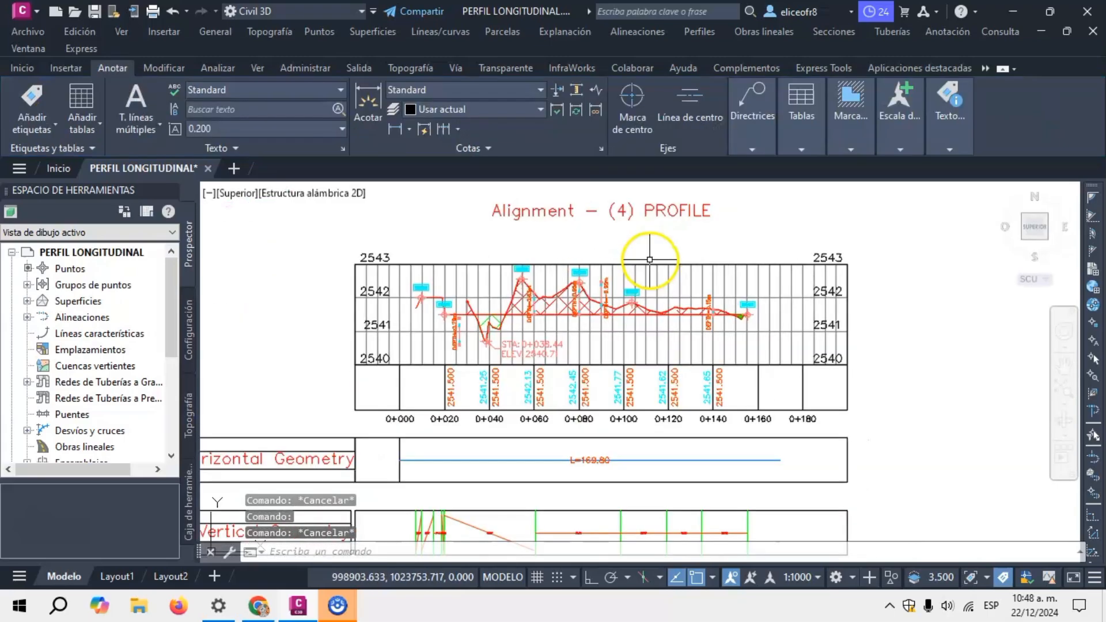
pyautogui.scroll(4, 746, 311)
pyautogui.scroll(3, 790, 312)
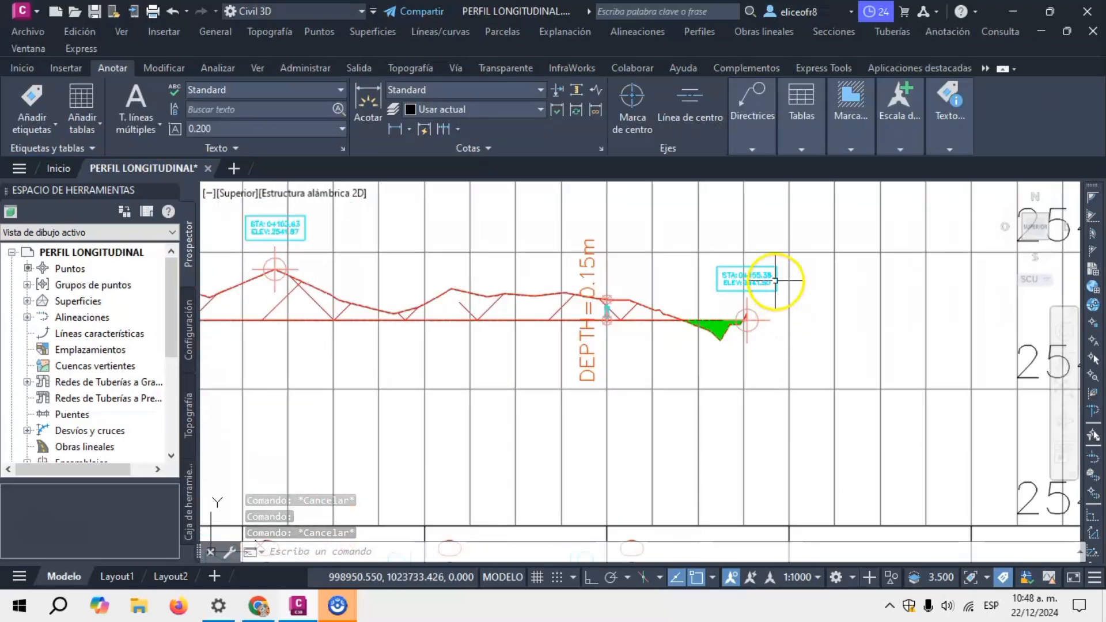
pyautogui.scroll(-6, 795, 277)
pyautogui.scroll(3, 730, 263)
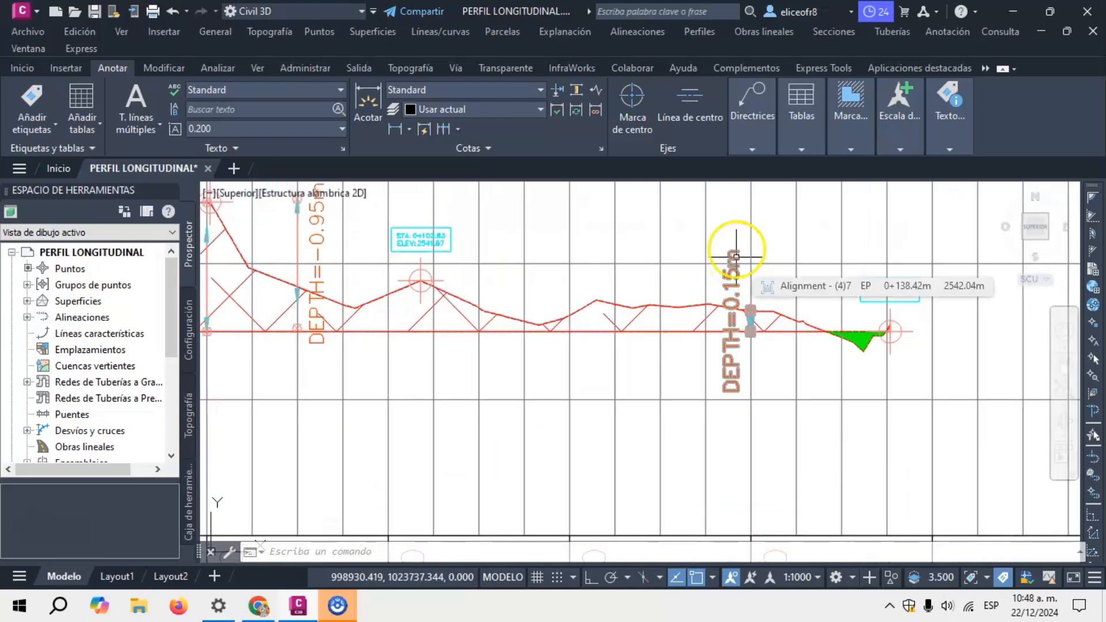
pyautogui.scroll(2, 741, 277)
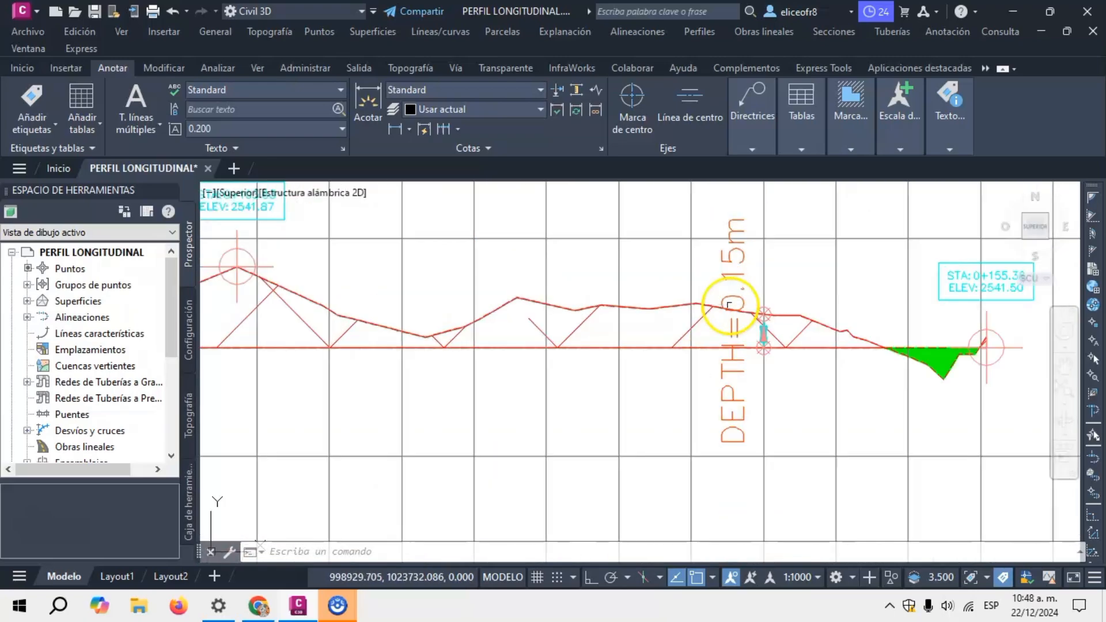
pyautogui.scroll(-2, 772, 275)
pyautogui.scroll(-5, 772, 276)
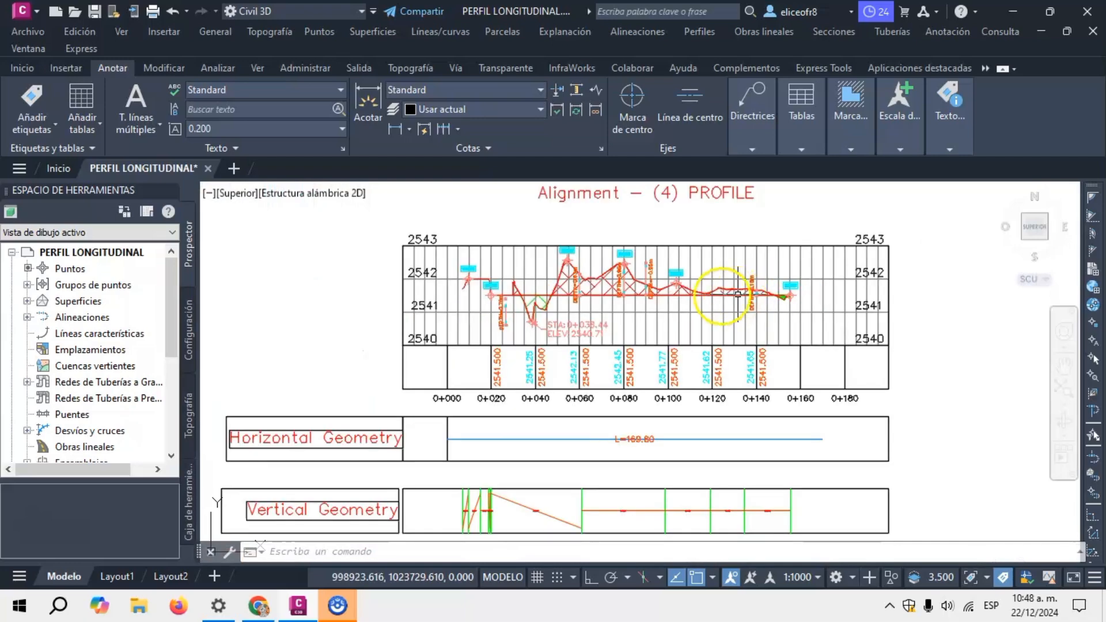
pyautogui.scroll(1, 622, 296)
pyautogui.scroll(2, 618, 282)
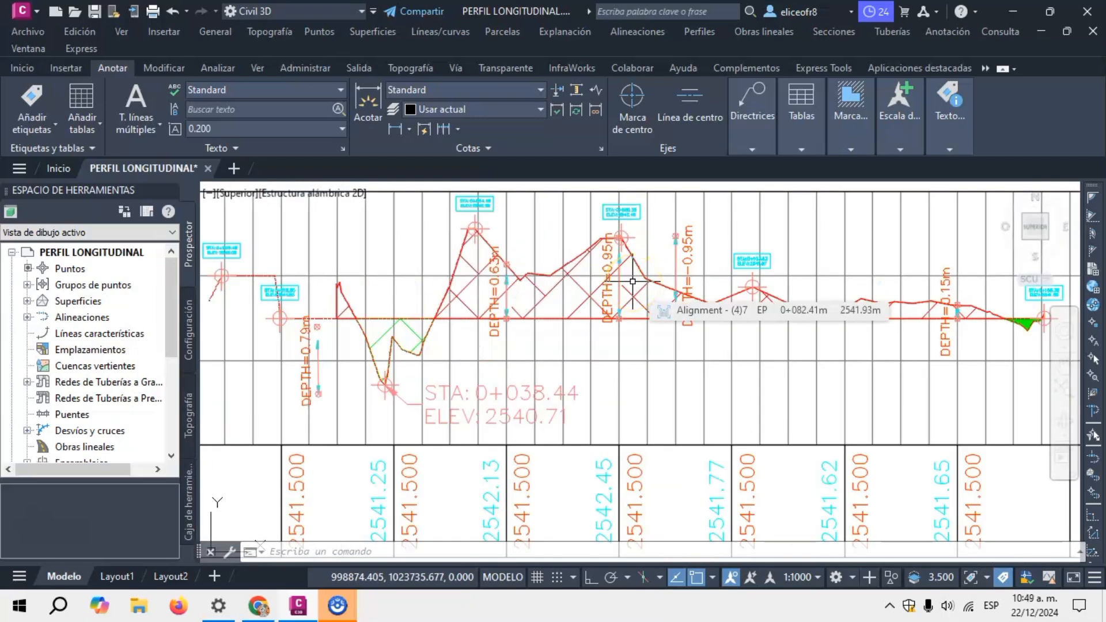
pyautogui.scroll(-2, 528, 275)
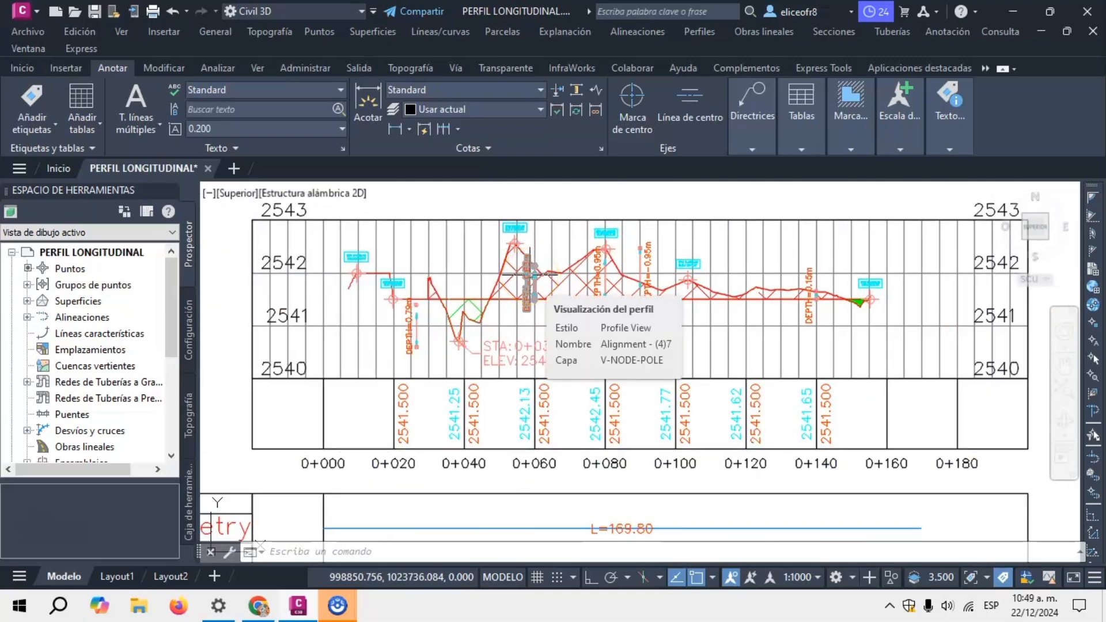
pyautogui.scroll(-2, 529, 275)
pyautogui.scroll(2, 348, 264)
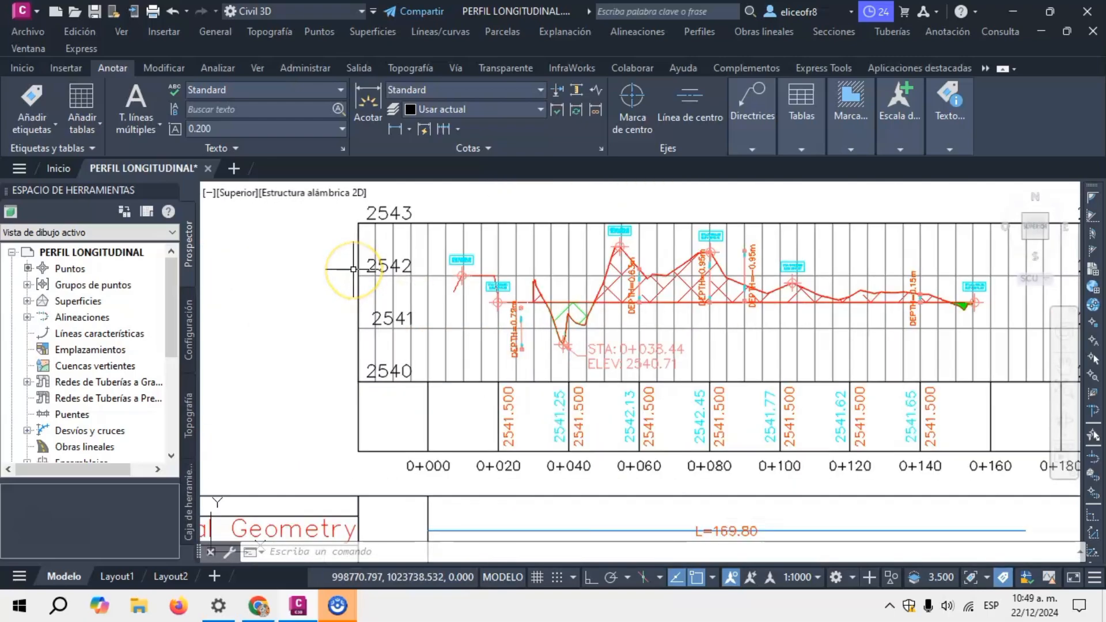
pyautogui.scroll(-2, 367, 268)
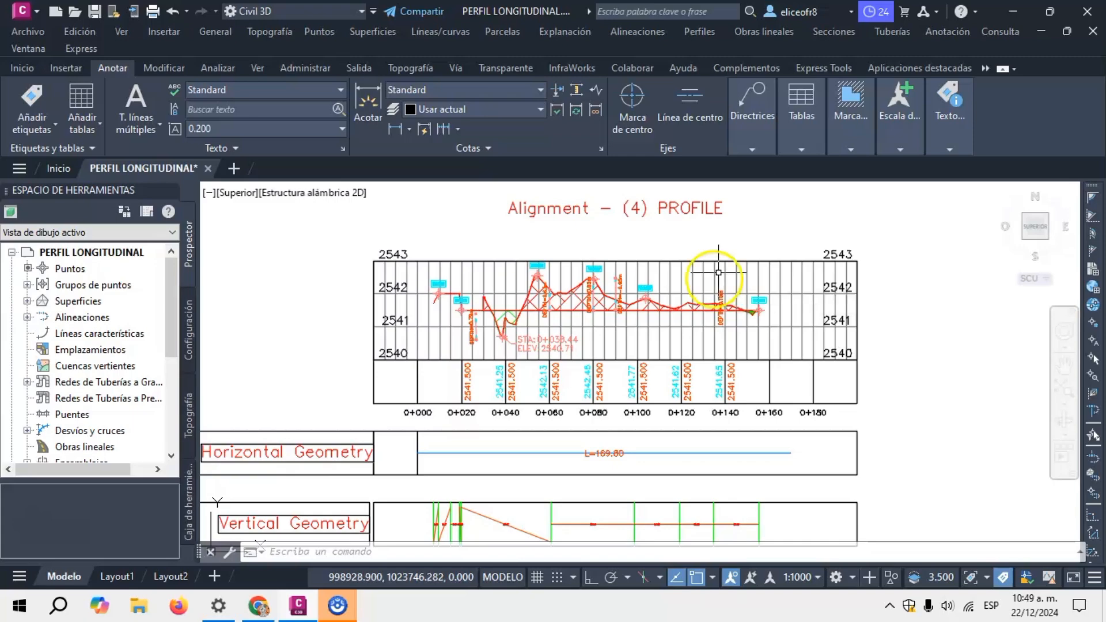
# Step: Examine the paired surface elevations in the station band and the Horizontal Geometry and Vertical Geometry bands below the profile
pyautogui.scroll(3, 684, 382)
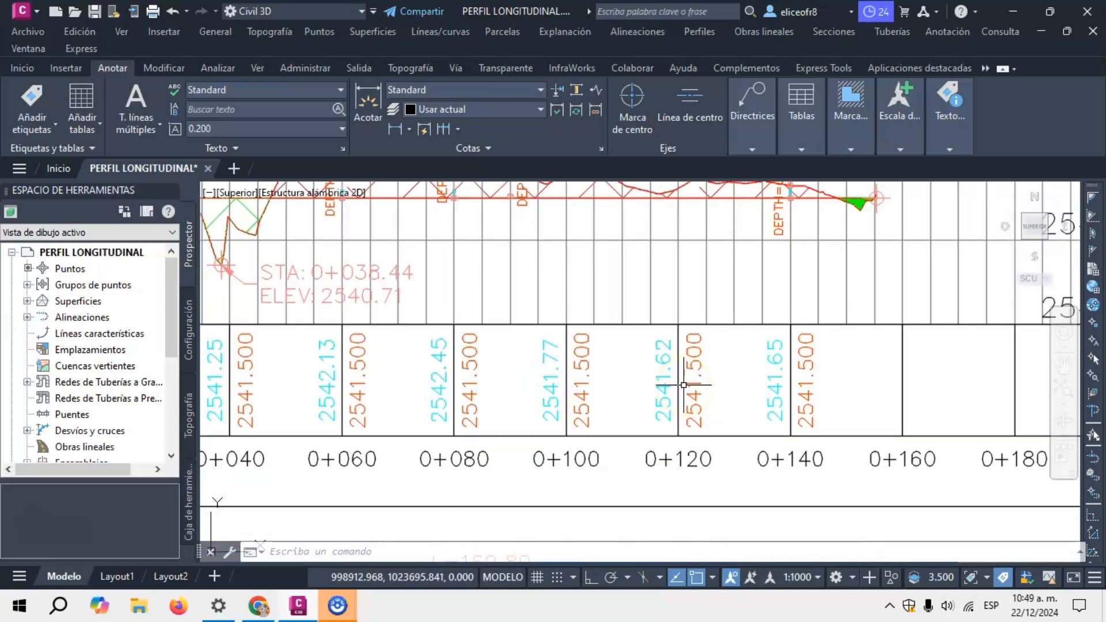
pyautogui.scroll(3, 684, 385)
pyautogui.scroll(-2, 674, 363)
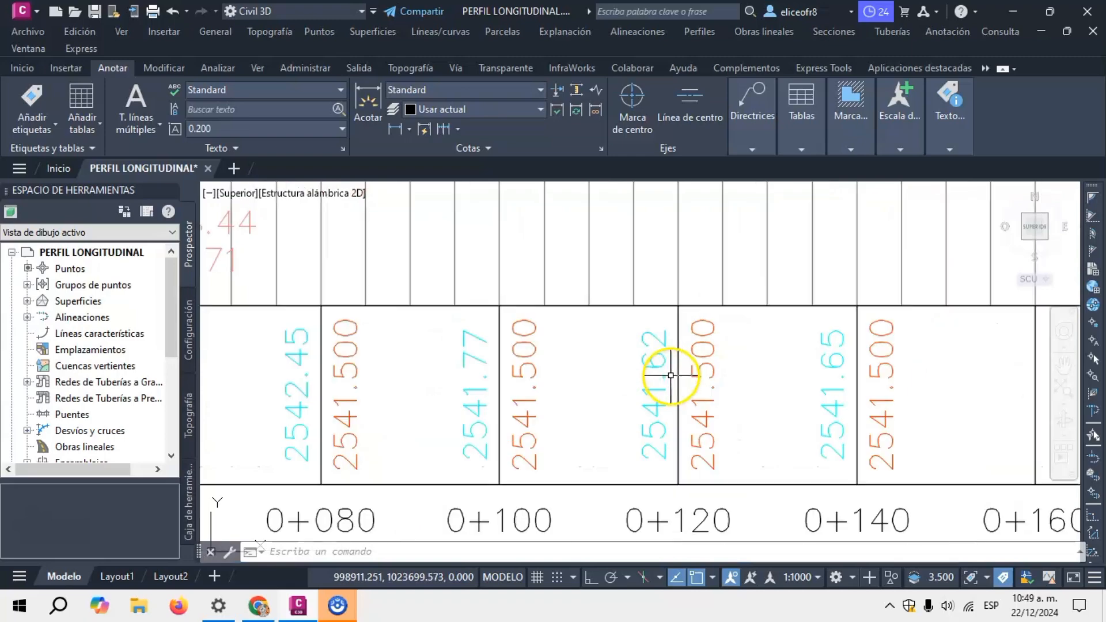
pyautogui.scroll(1, 692, 371)
pyautogui.scroll(1, 720, 363)
pyautogui.scroll(-4, 708, 361)
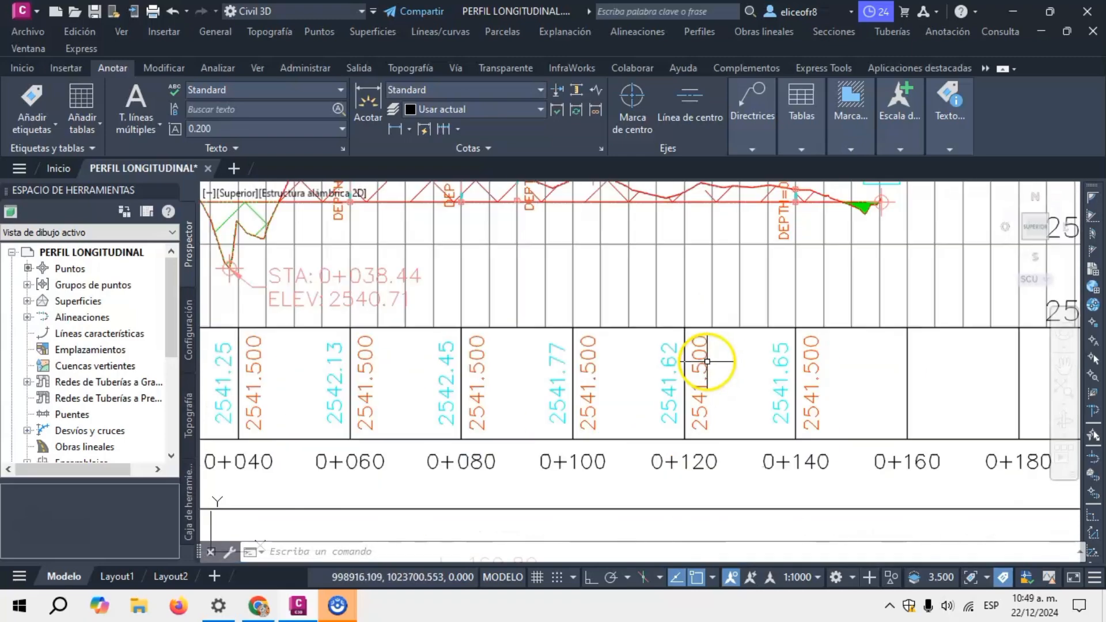
pyautogui.scroll(-5, 700, 353)
pyautogui.scroll(5, 651, 364)
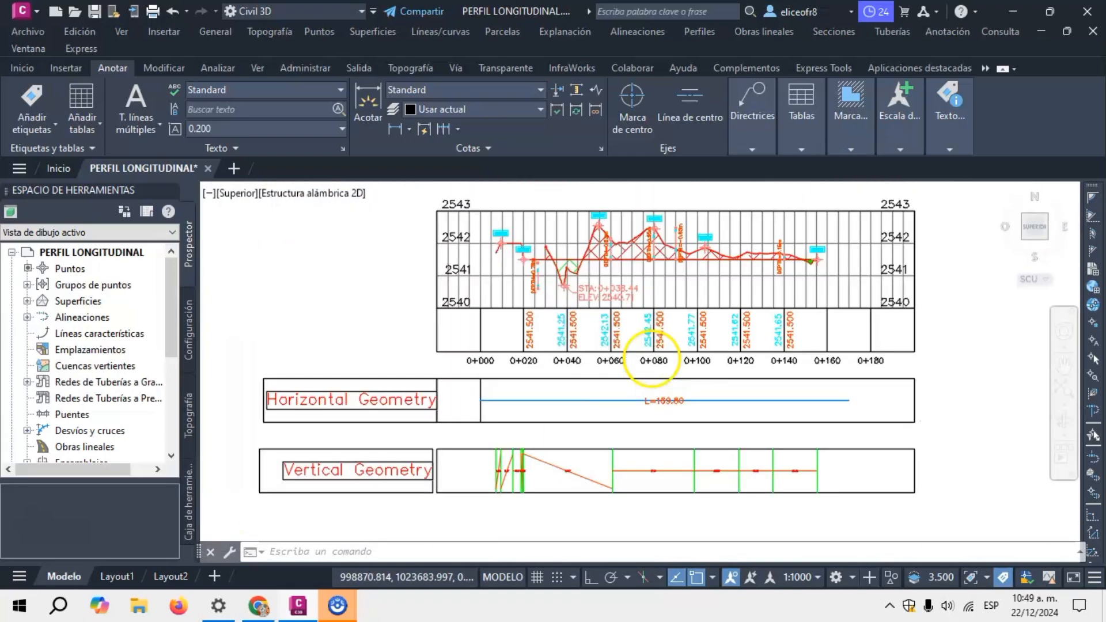
pyautogui.scroll(-5, 649, 337)
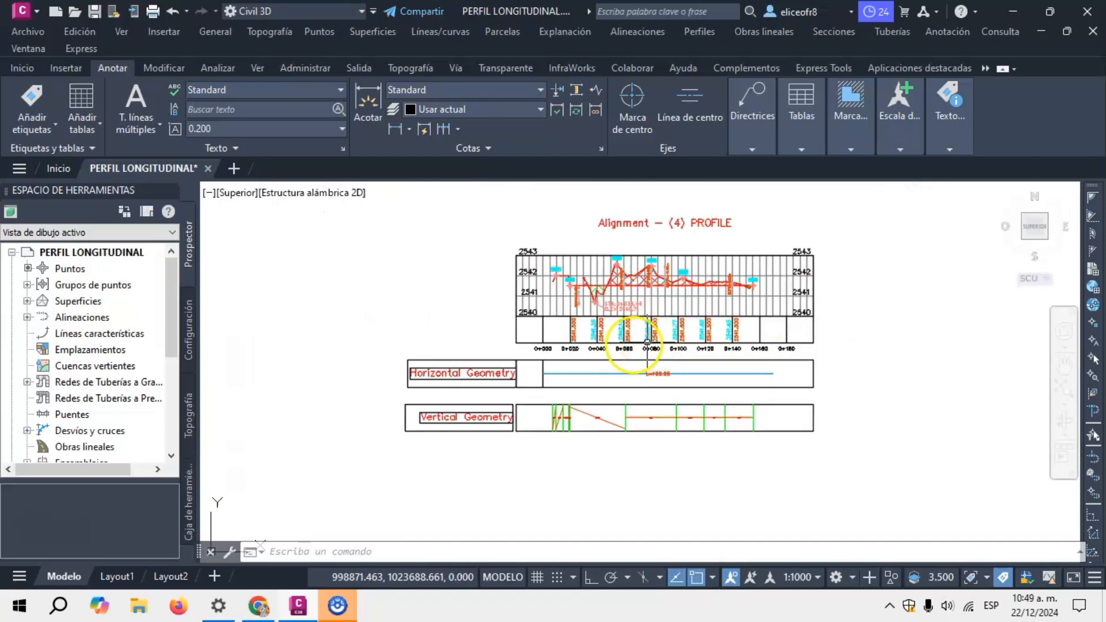
pyautogui.scroll(3, 498, 376)
pyautogui.scroll(2, 490, 376)
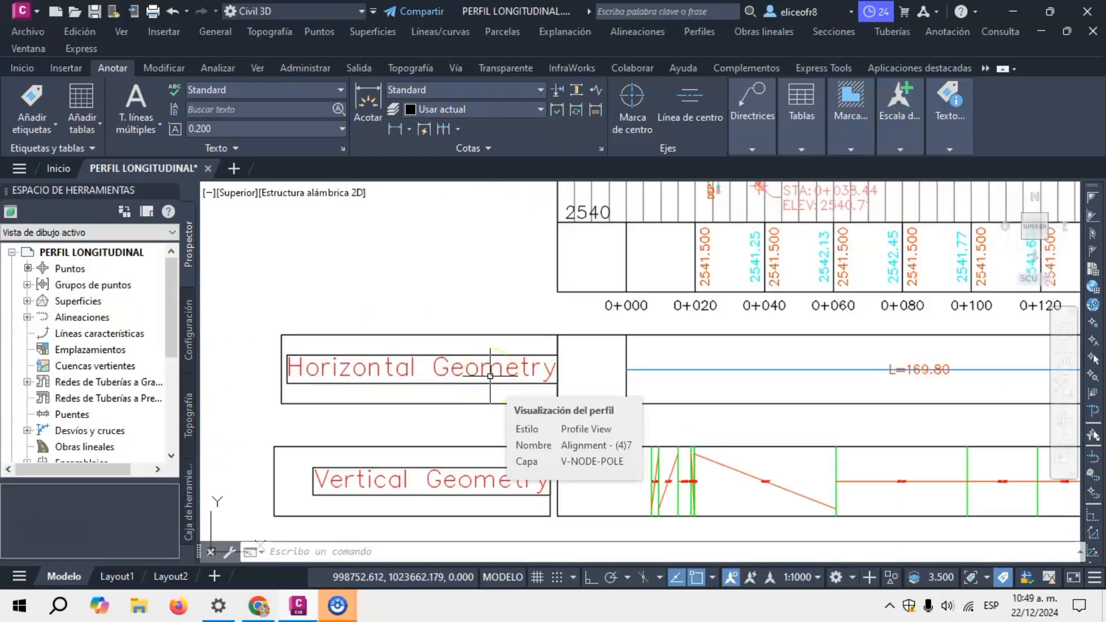
pyautogui.scroll(-2, 494, 314)
pyautogui.scroll(4, 491, 433)
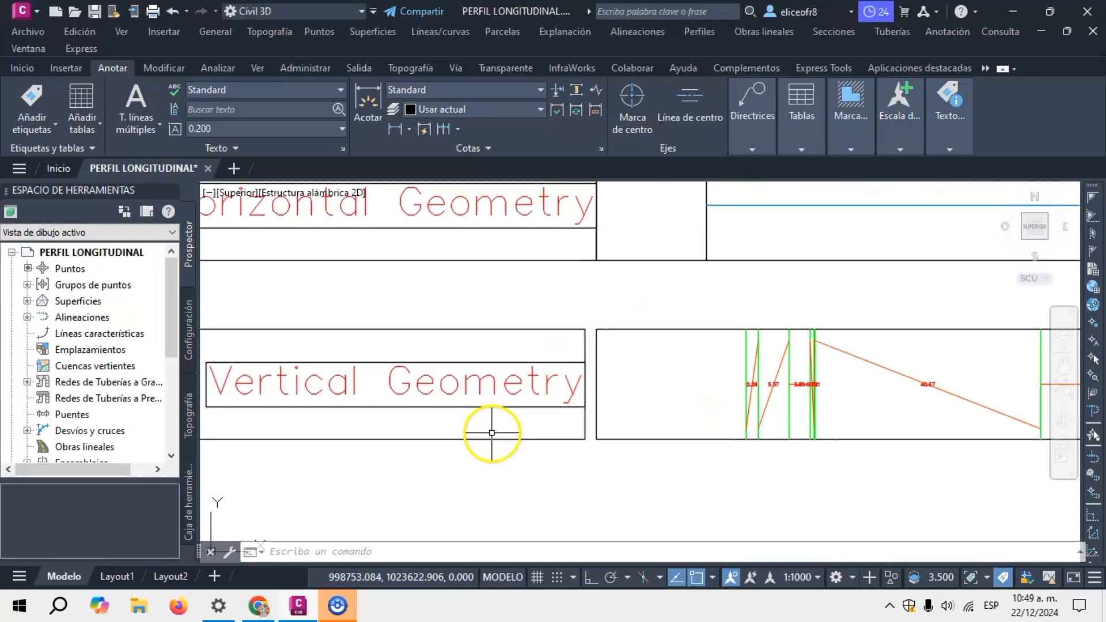
pyautogui.scroll(-4, 492, 433)
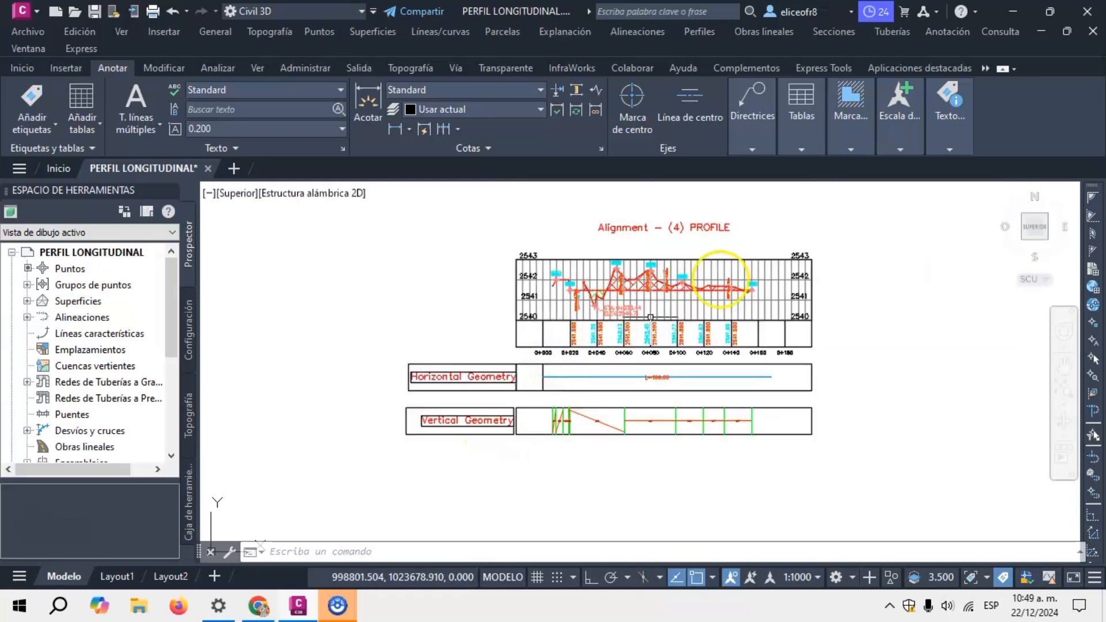